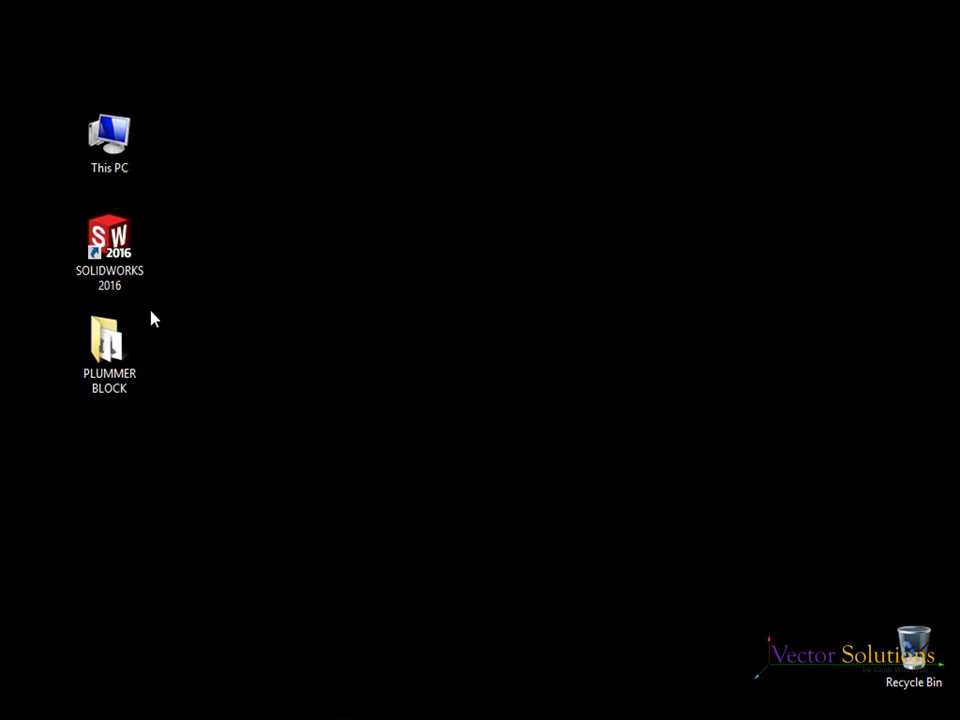
Step: Launch SOLIDWORKS 2016 and create a new Assembly document
double_click(124, 288)
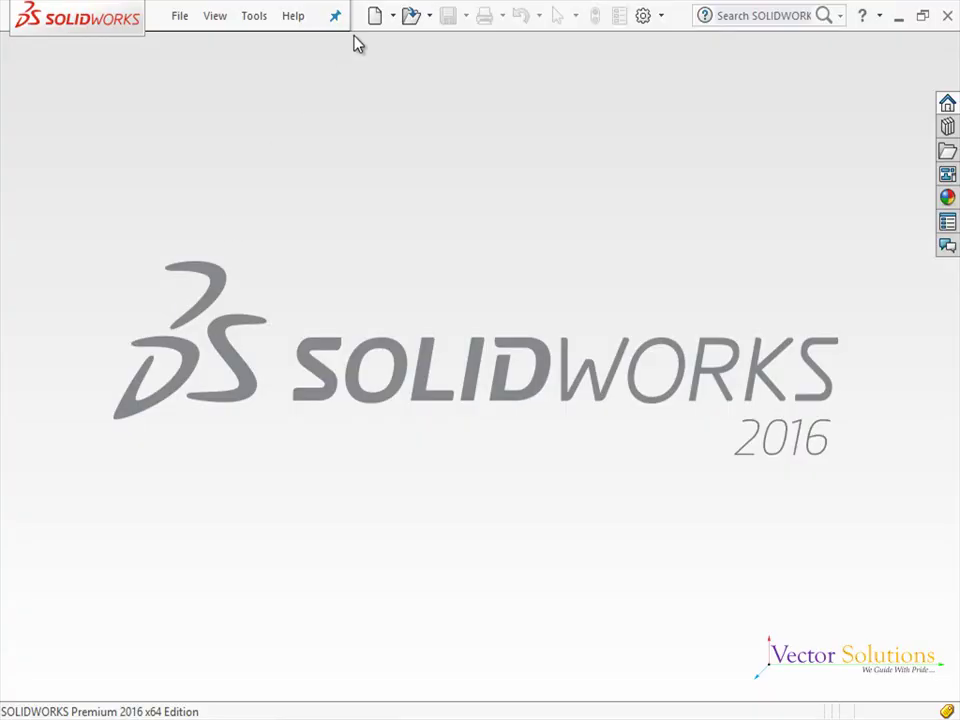
click(375, 16)
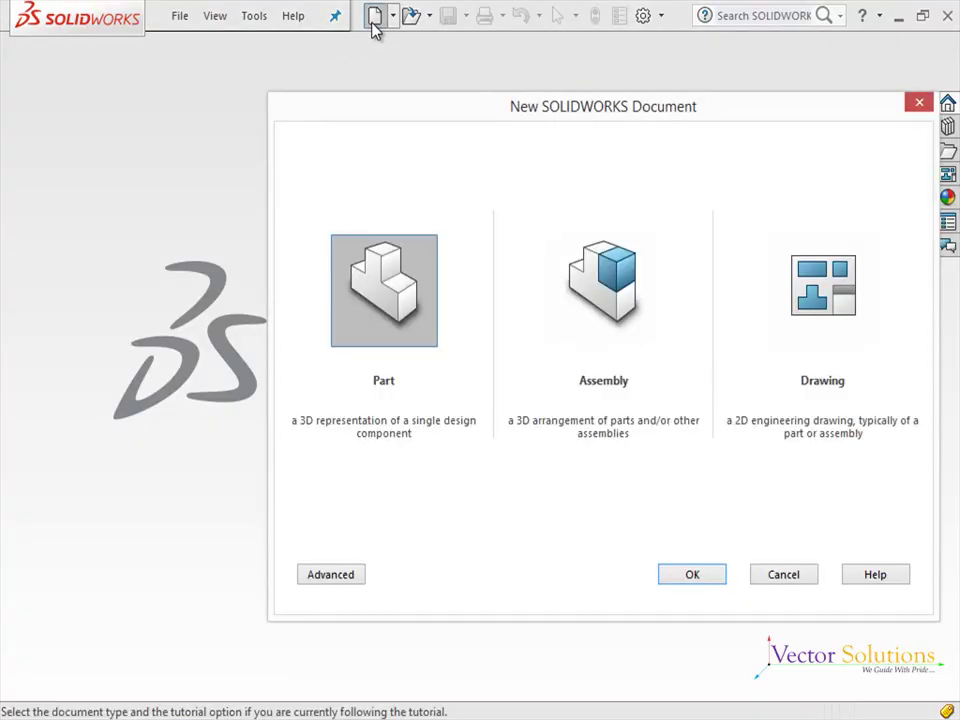
click(585, 265)
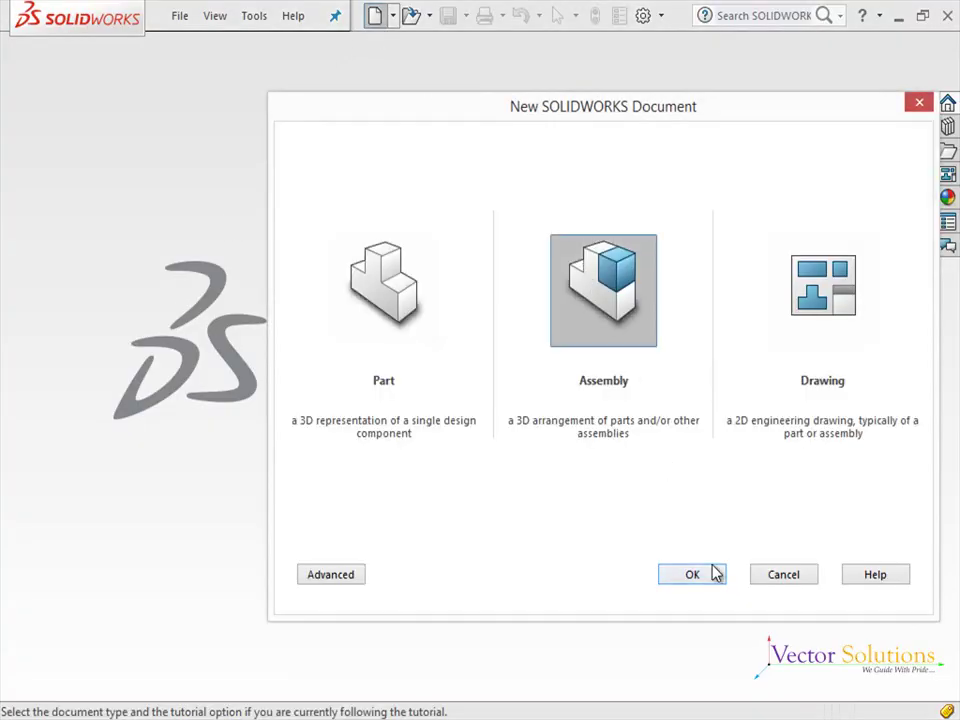
click(713, 573)
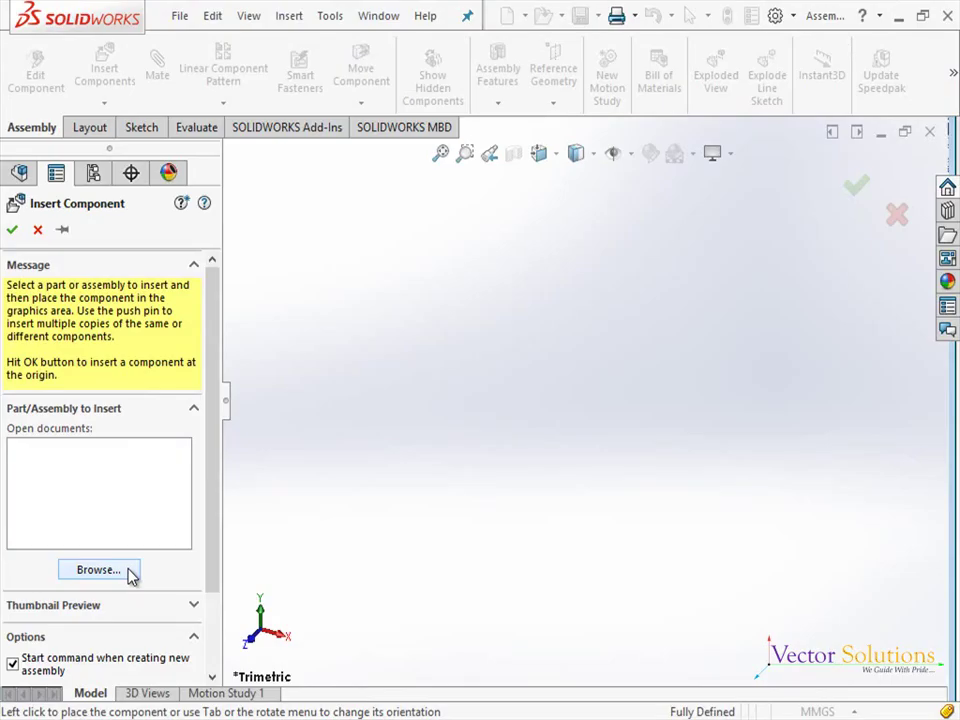
Step: Insert 1-BODY from the PLUMMER BLOCK folder, fixed at the assembly origin
click(129, 573)
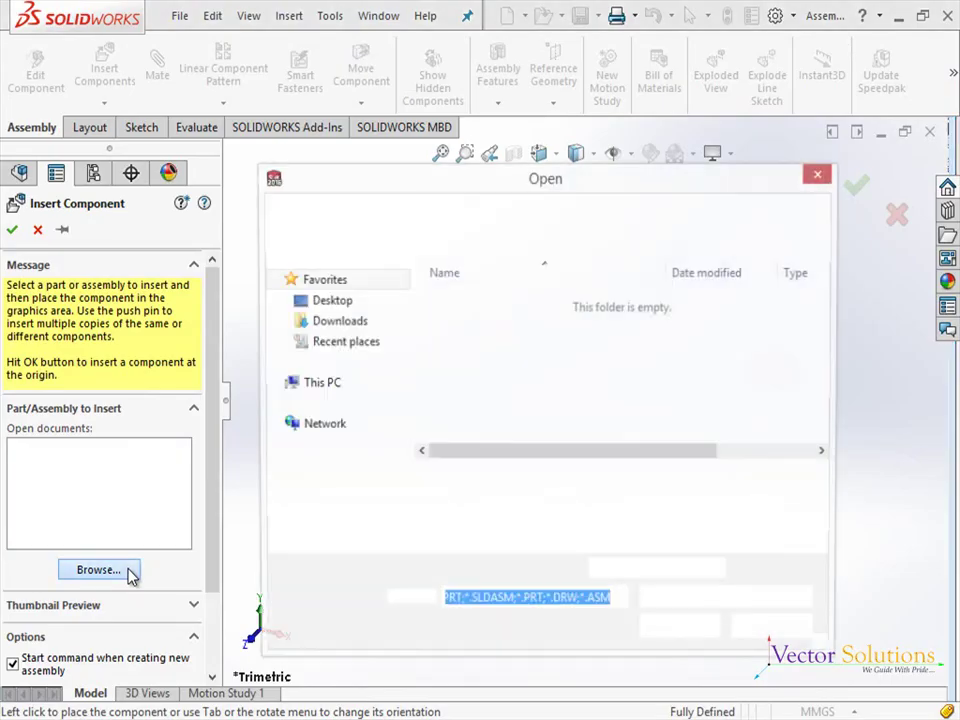
click(466, 301)
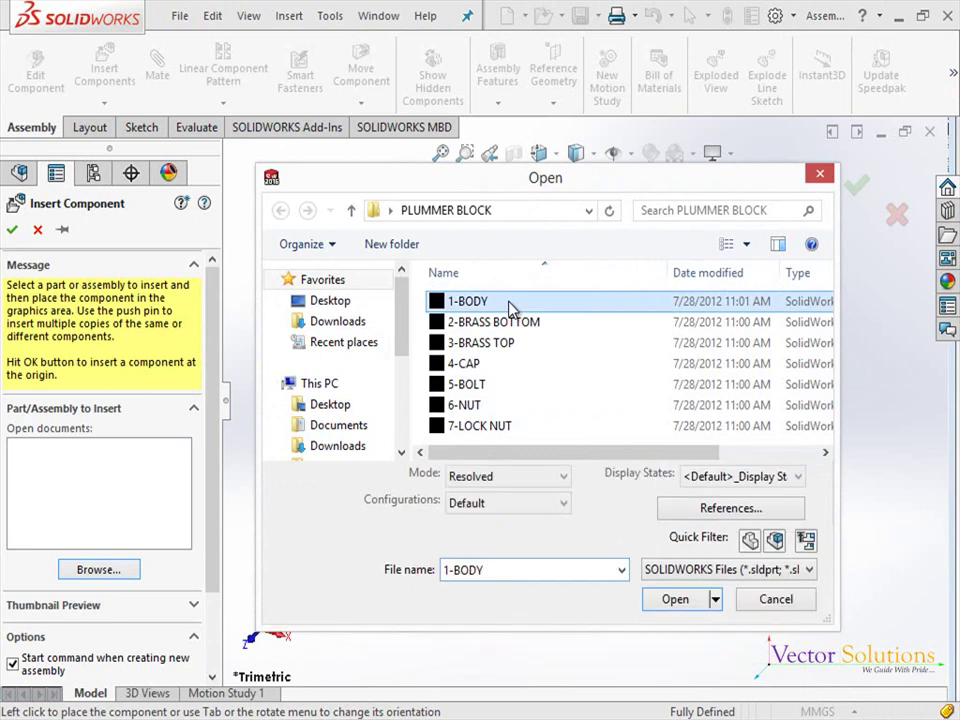
click(683, 598)
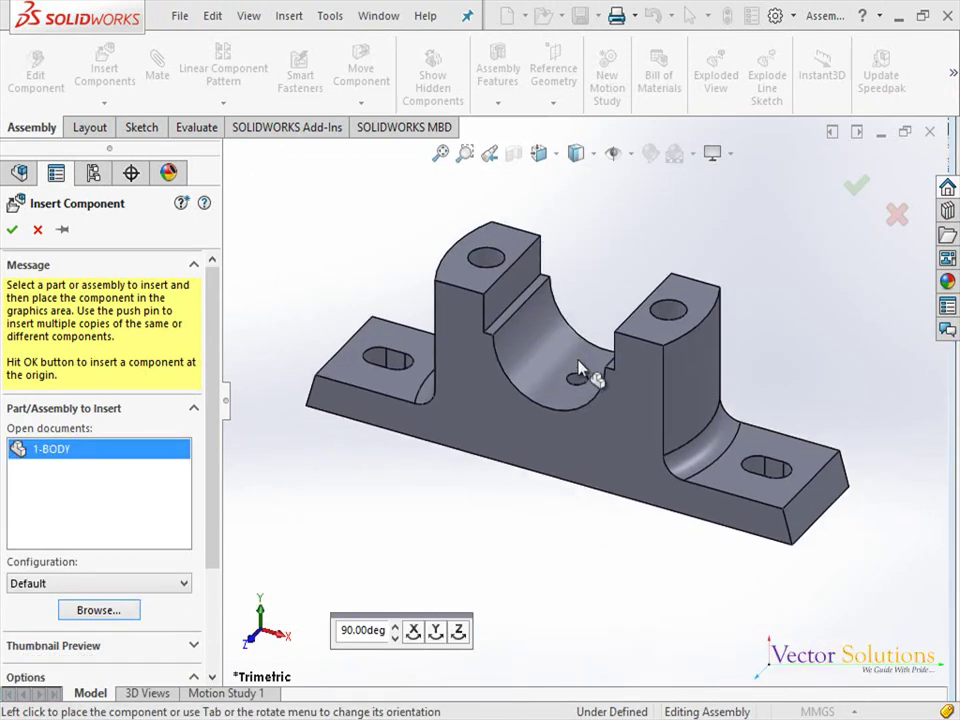
click(578, 368)
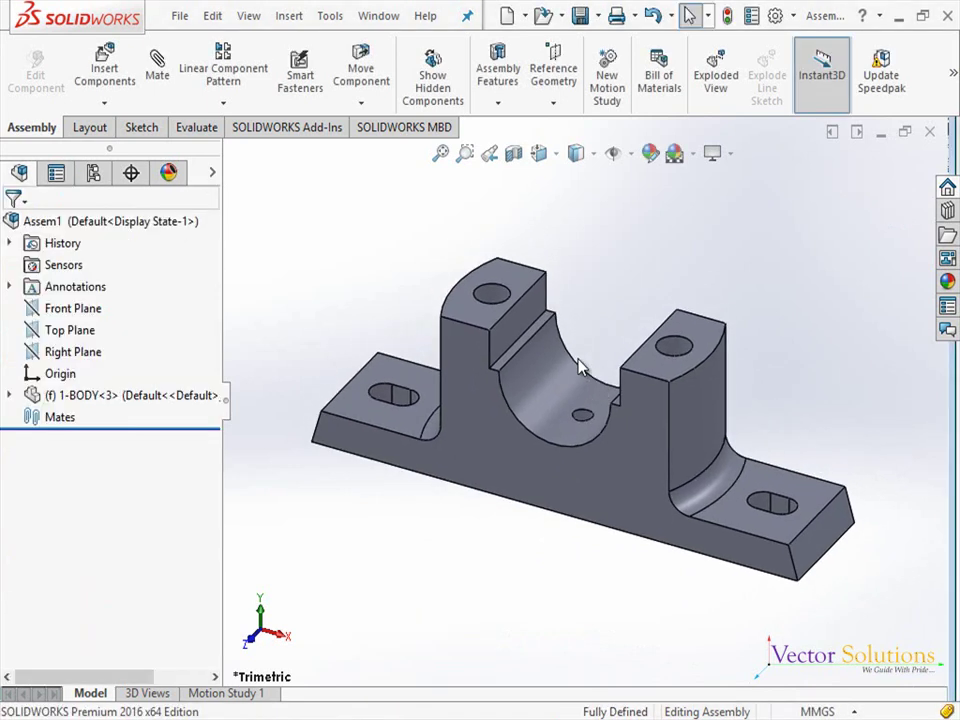
Step: Insert the 2-BRASS BOTTOM part and drop it beside the body
click(100, 86)
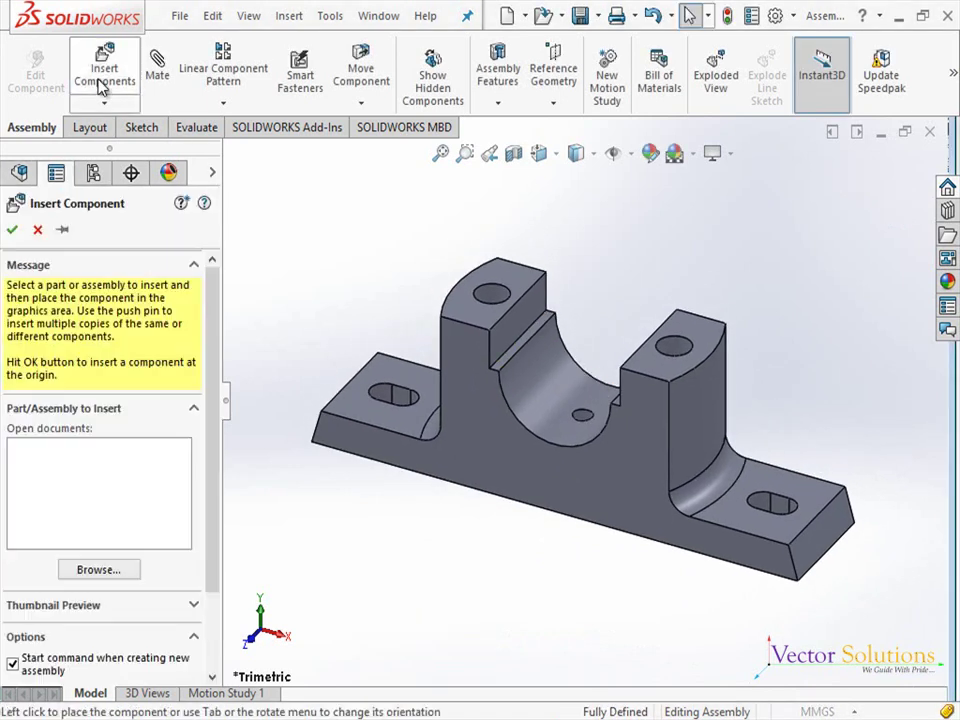
click(120, 568)
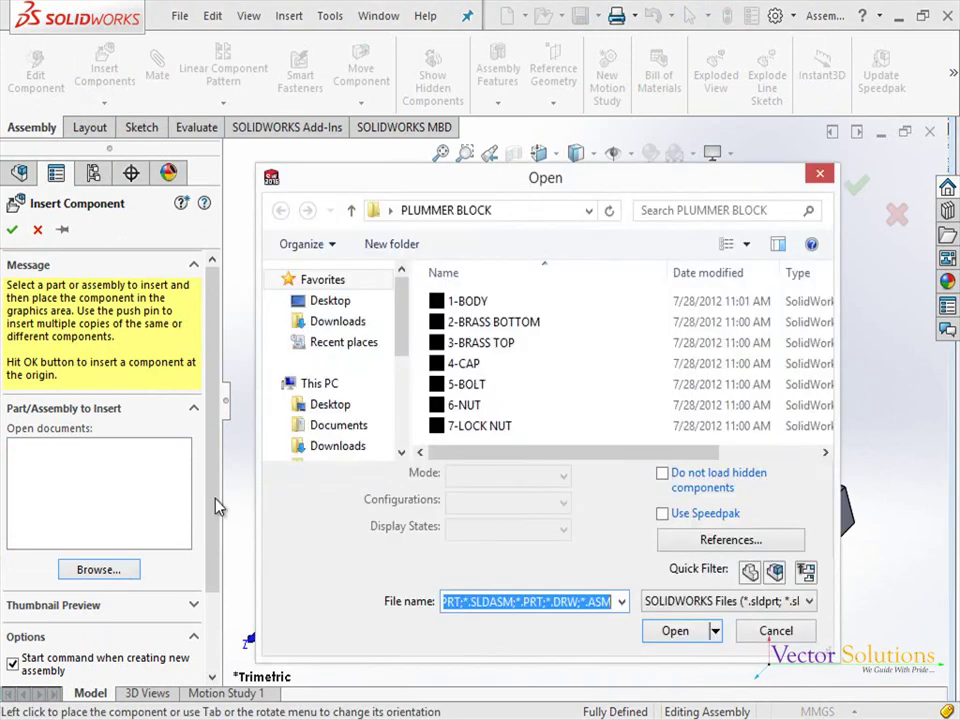
click(492, 323)
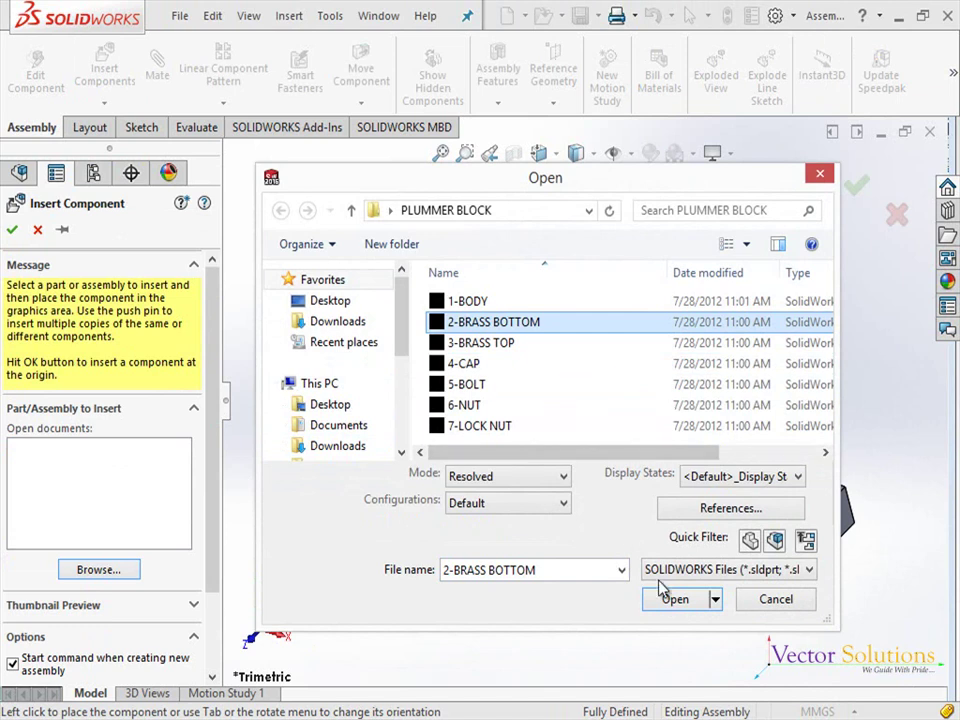
click(676, 600)
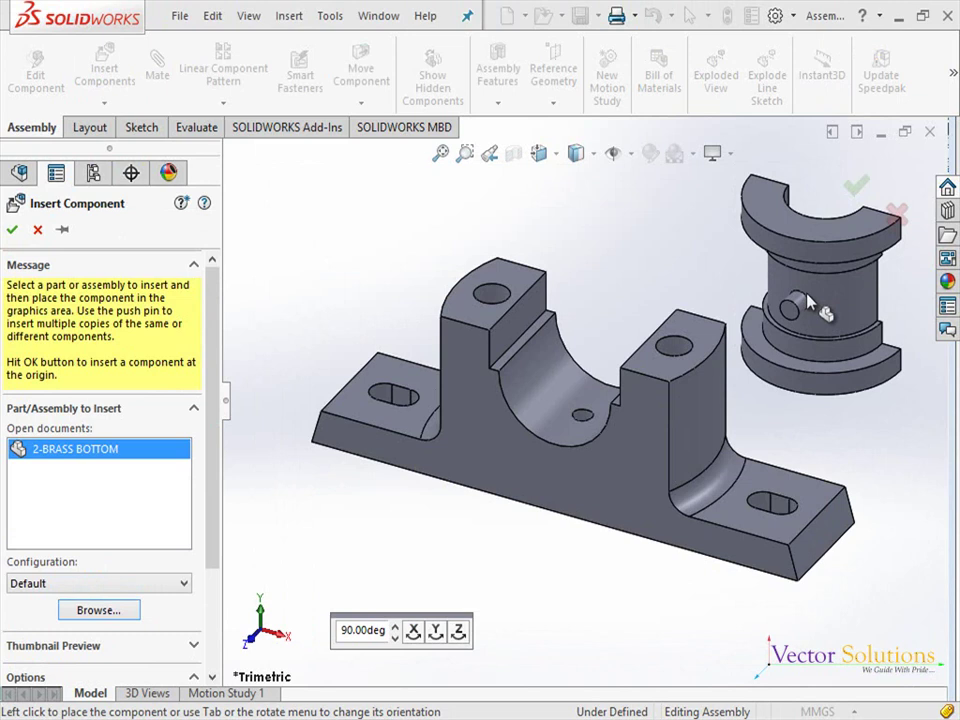
click(807, 297)
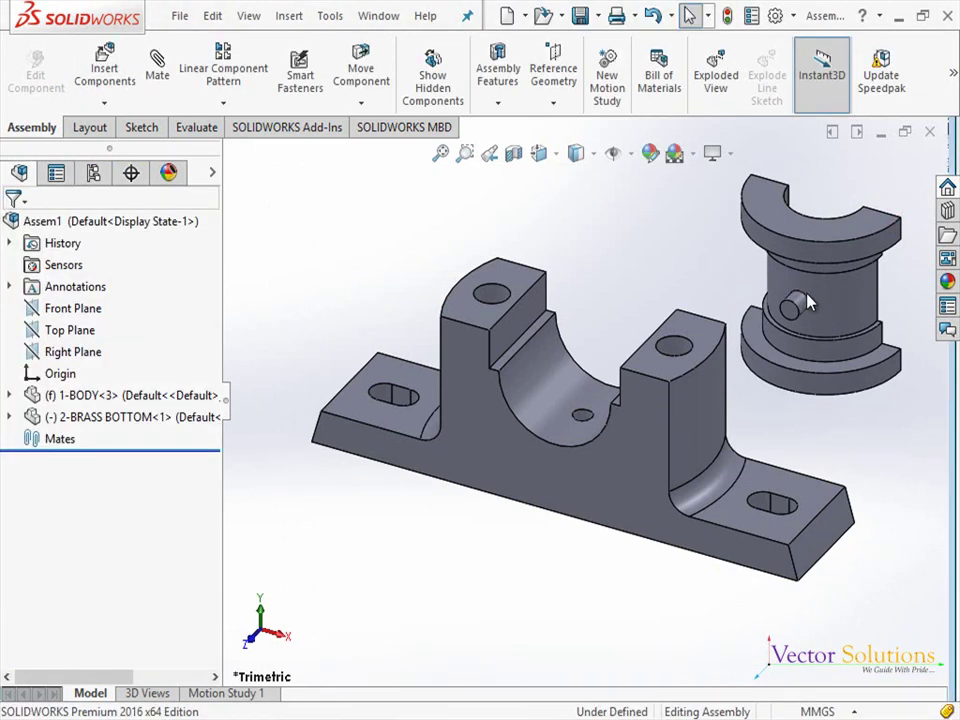
Step: Mate the body's small central hole concentric with the bush's pin hole
click(165, 103)
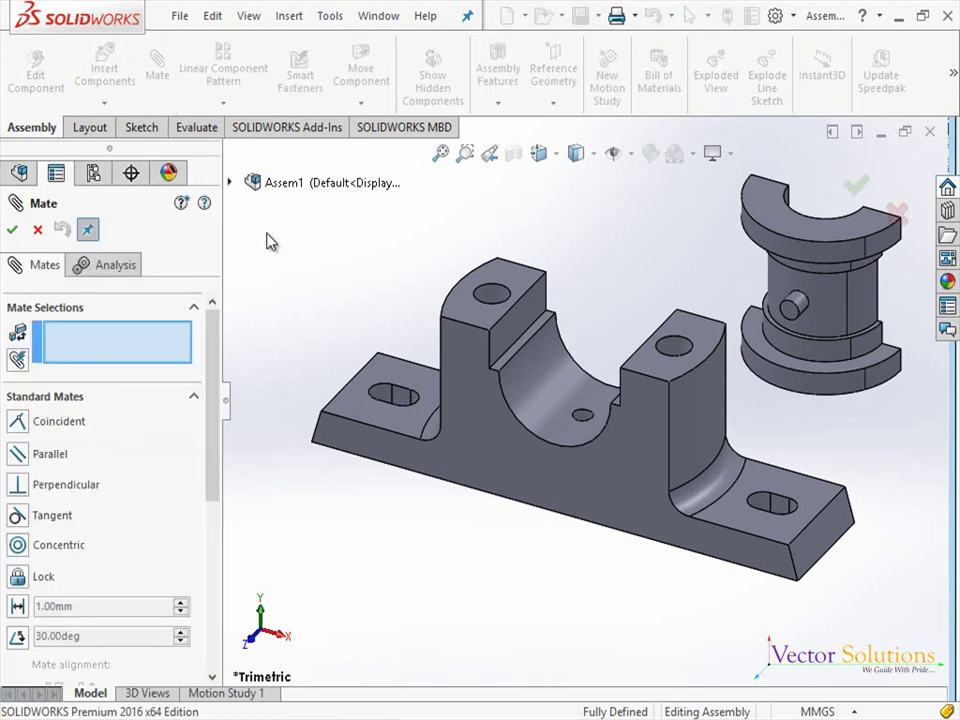
click(586, 424)
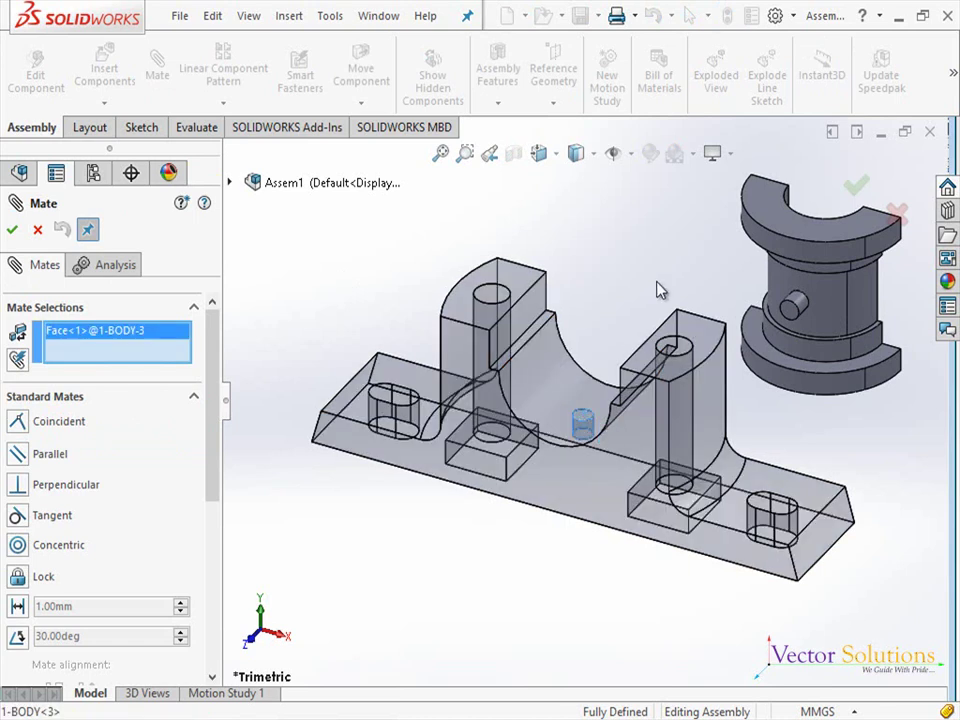
click(800, 307)
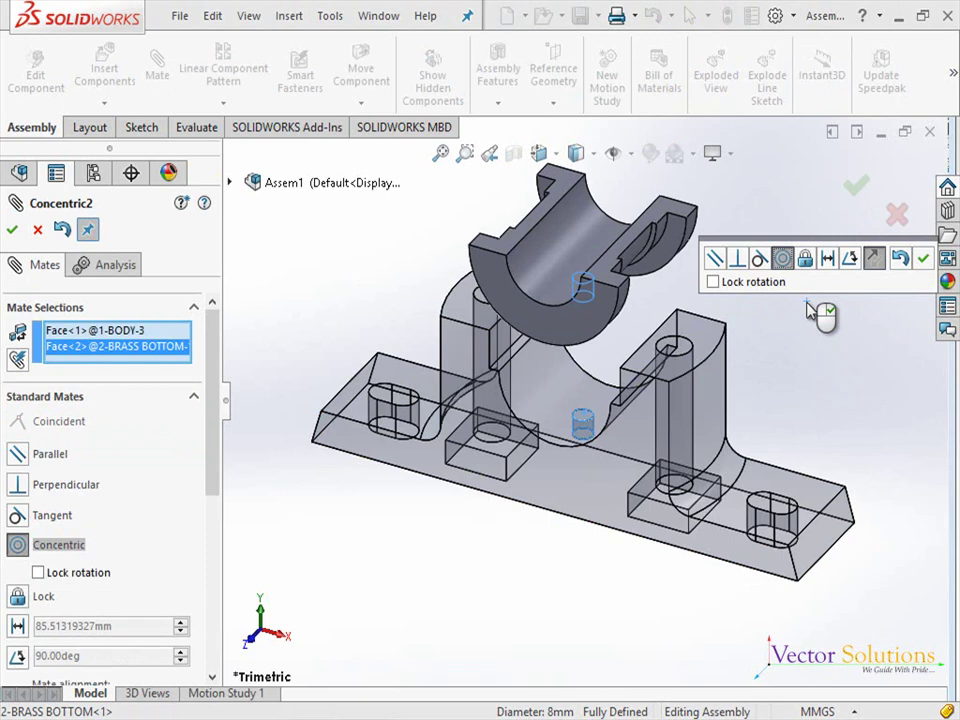
right_click(810, 311)
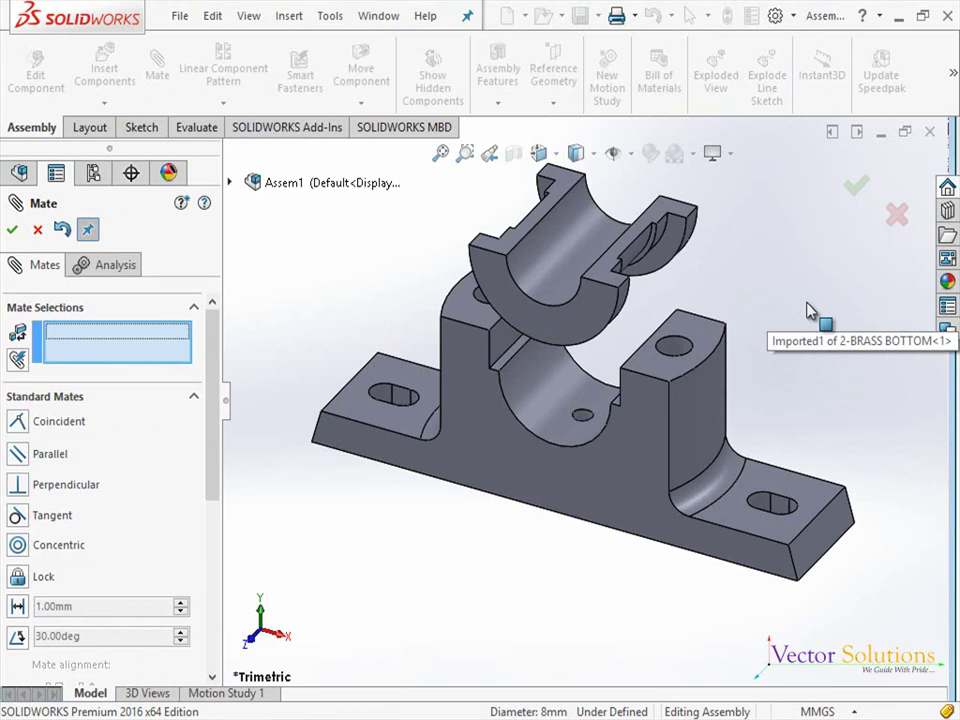
Step: Make the bush's outer curved face concentric with the body's saddle face
click(553, 398)
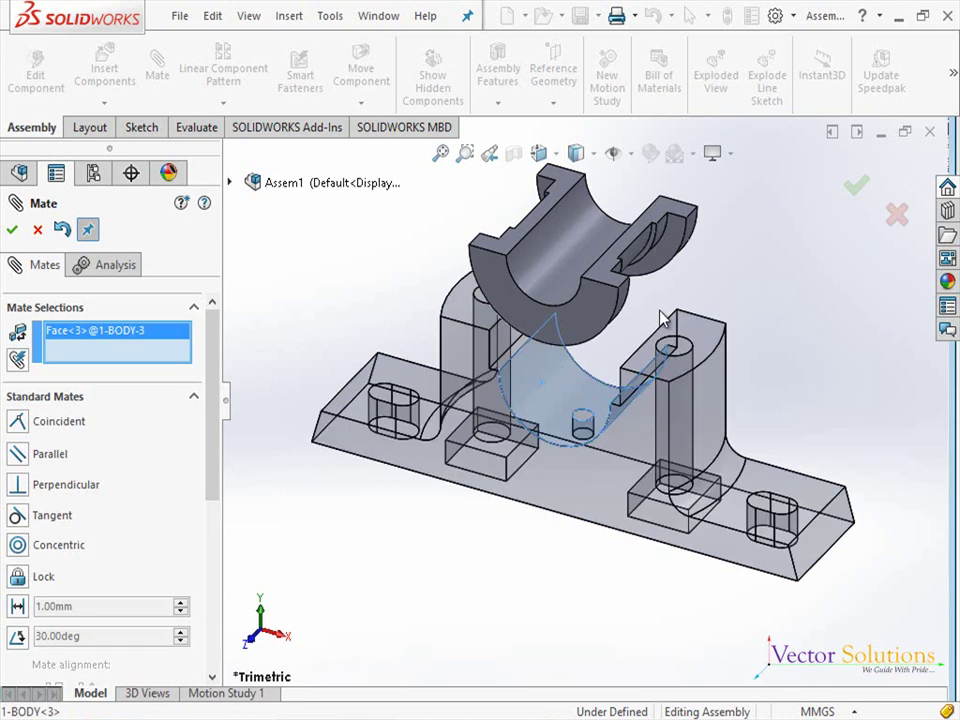
click(630, 262)
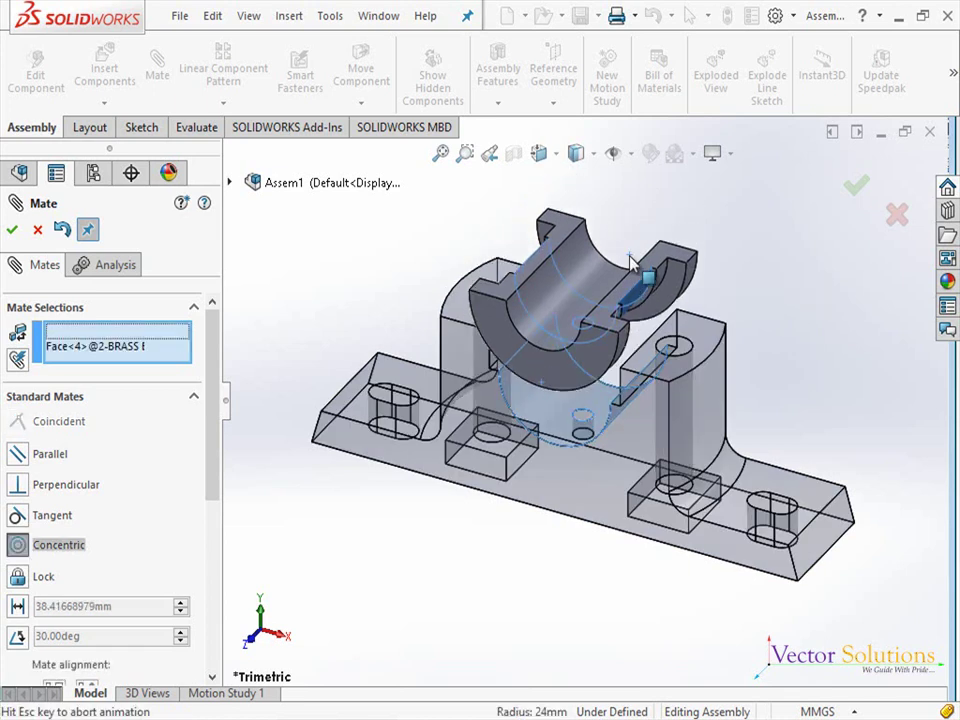
click(862, 213)
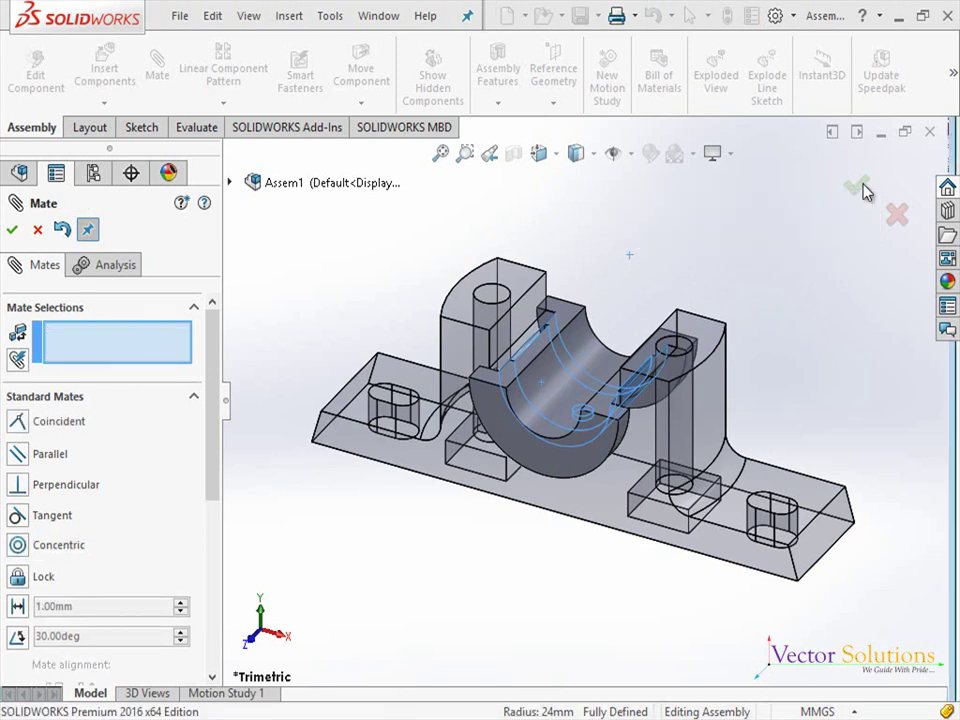
click(860, 187)
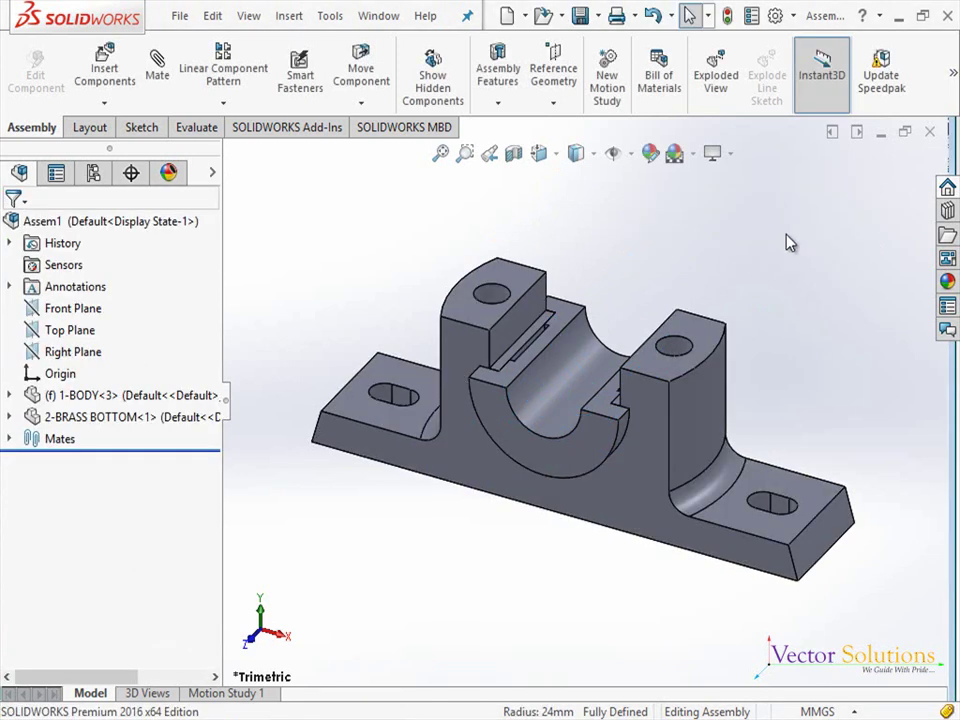
Step: Insert the 3-BRASS TOP part and drop it beside the body
click(100, 68)
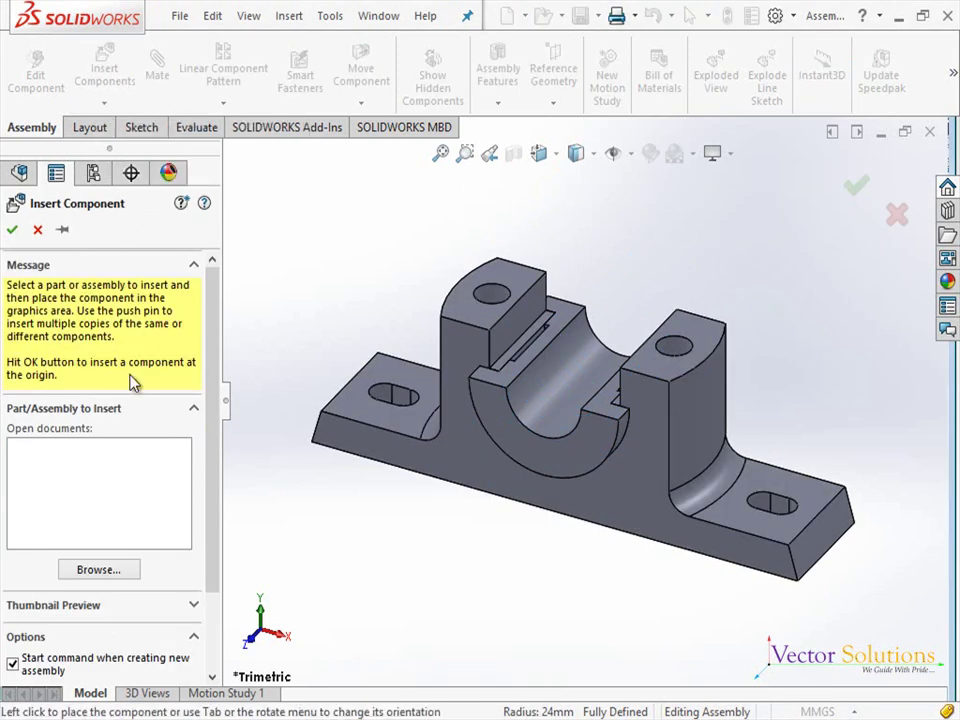
click(114, 572)
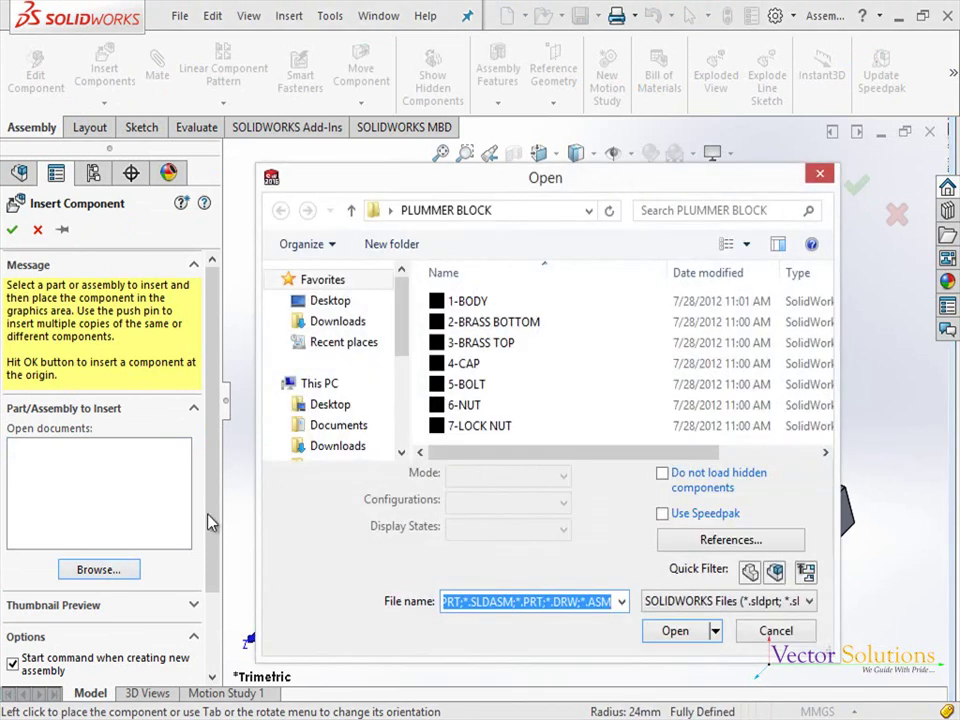
click(445, 343)
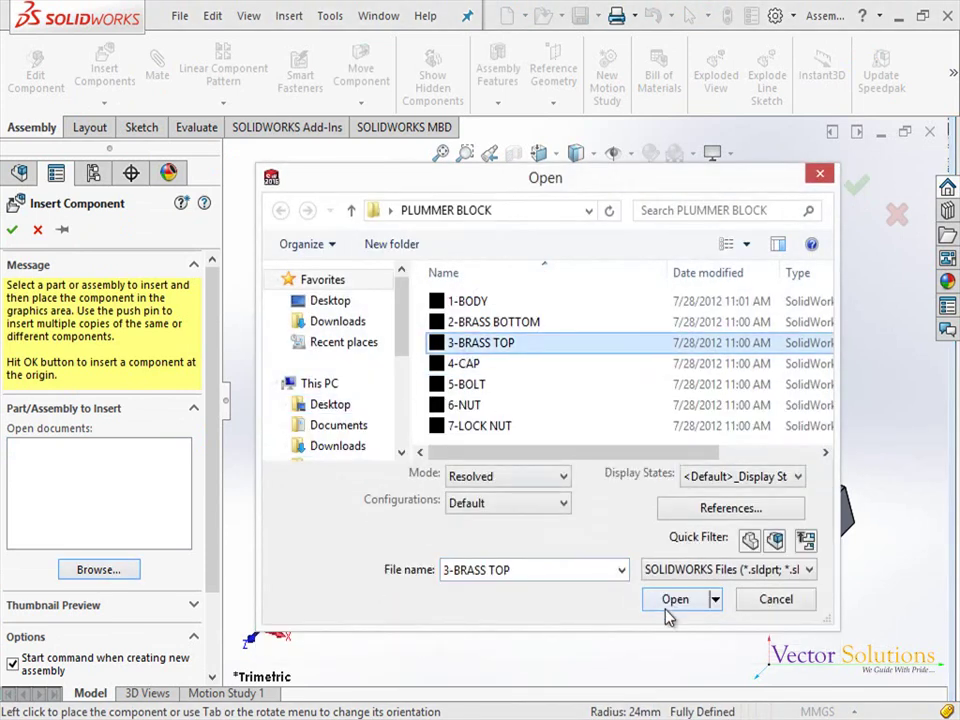
click(668, 607)
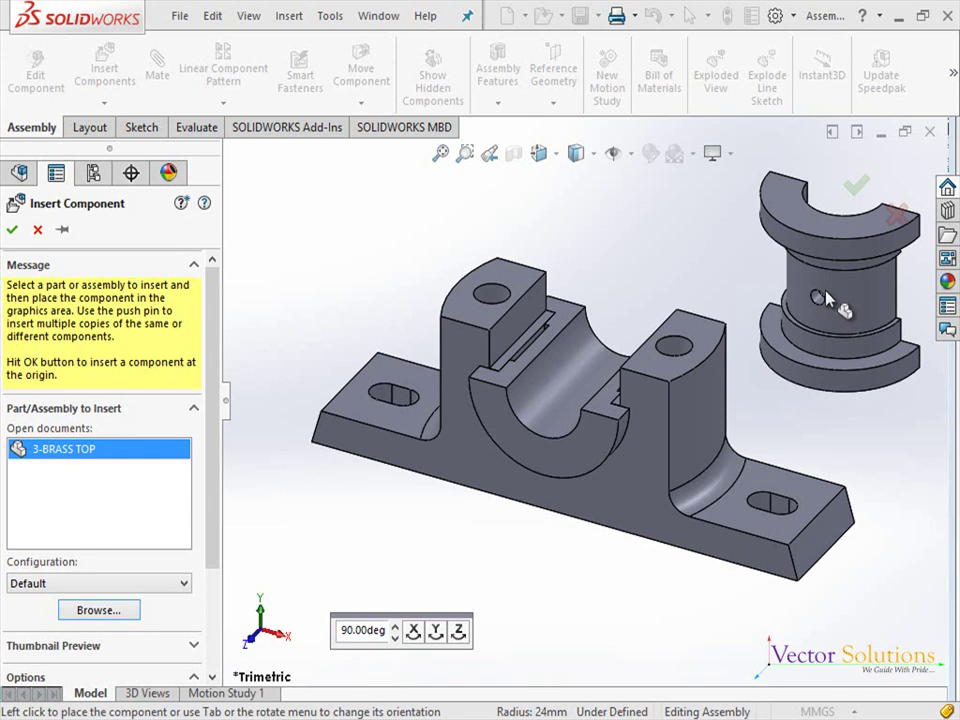
click(823, 298)
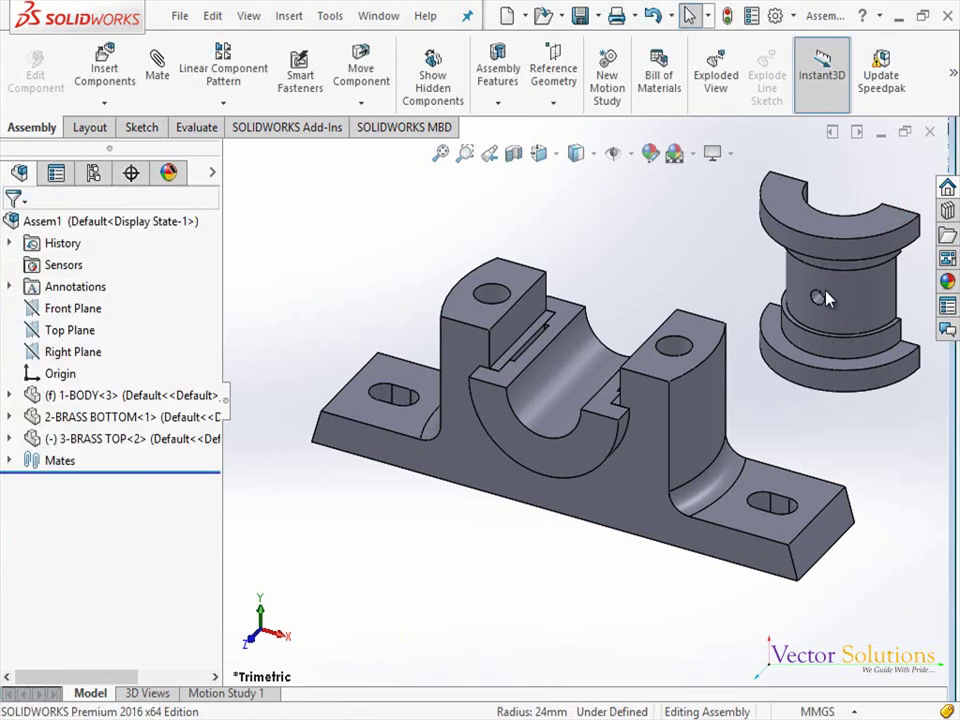
Step: Make the brass top's outer cylinder concentric with the brass bottom's inner face
click(155, 72)
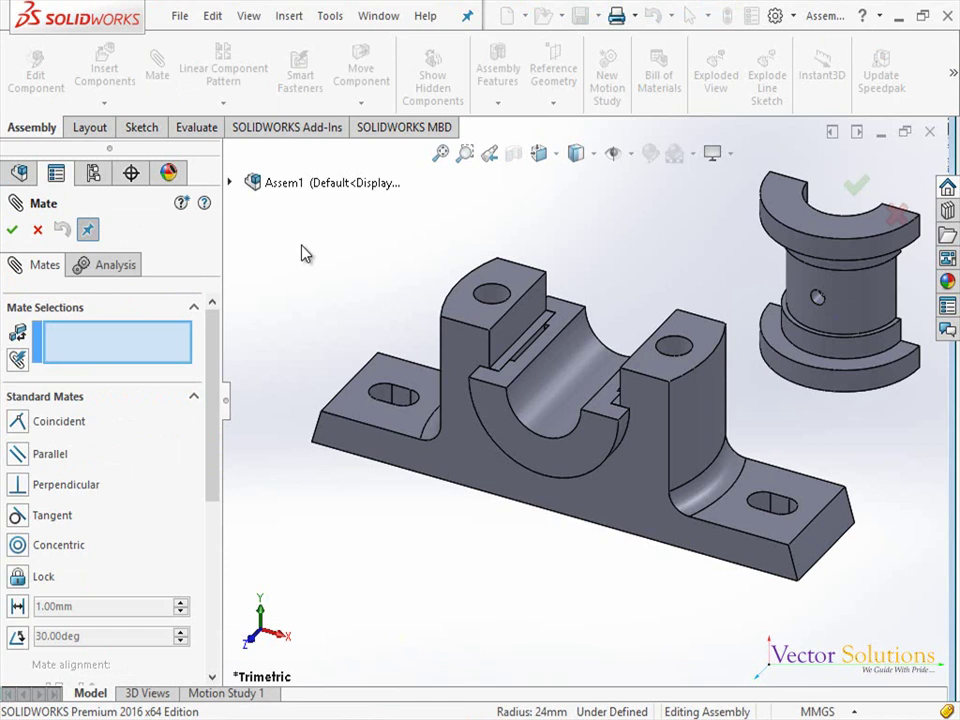
click(540, 397)
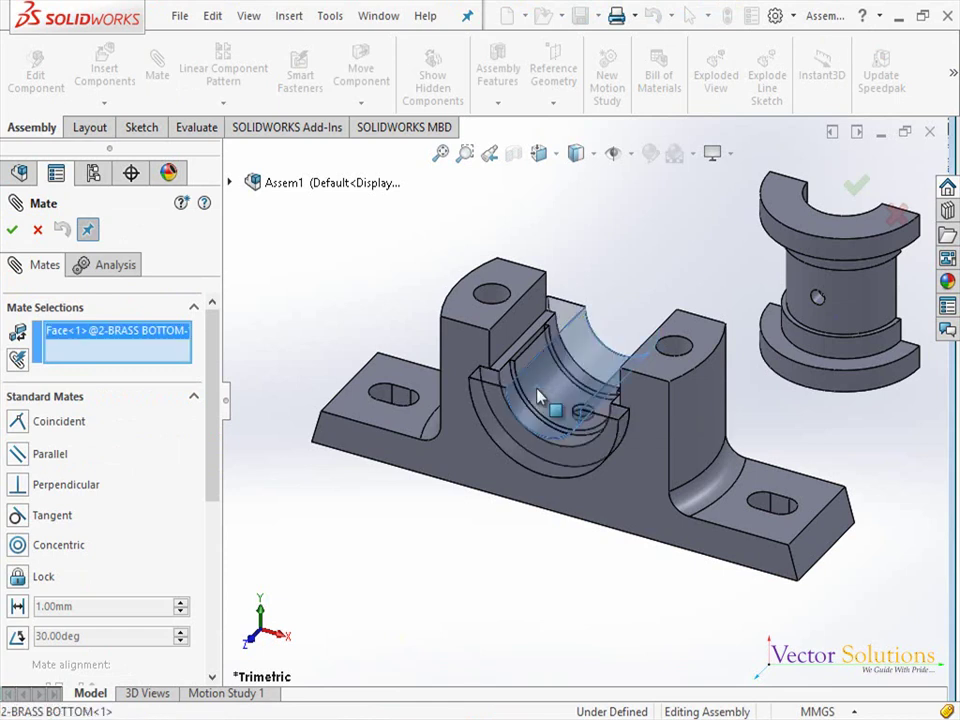
click(805, 293)
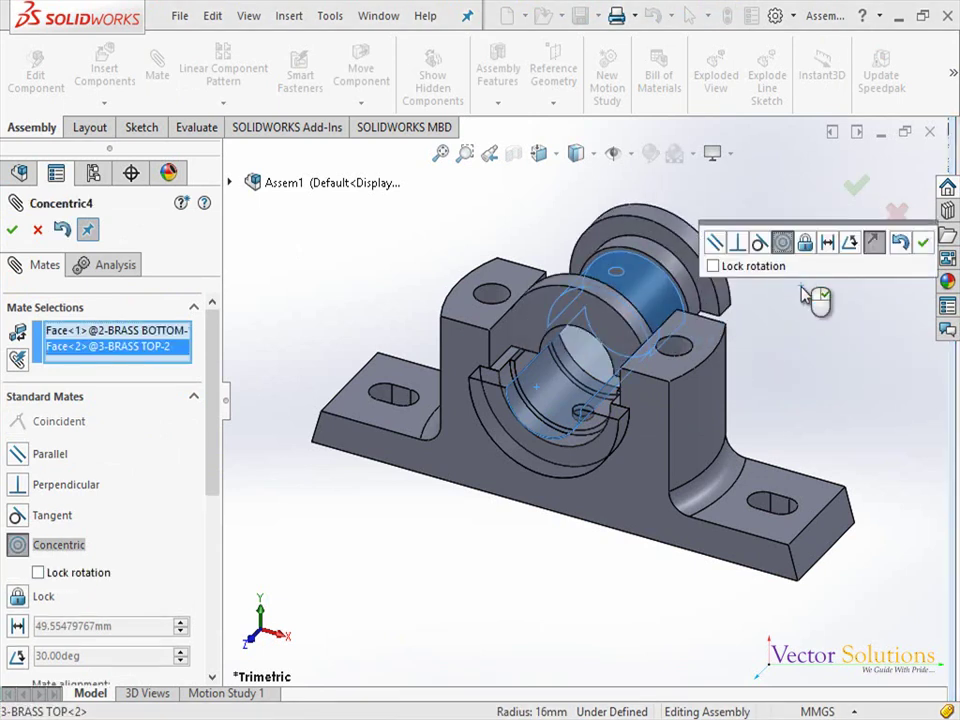
right_click(805, 293)
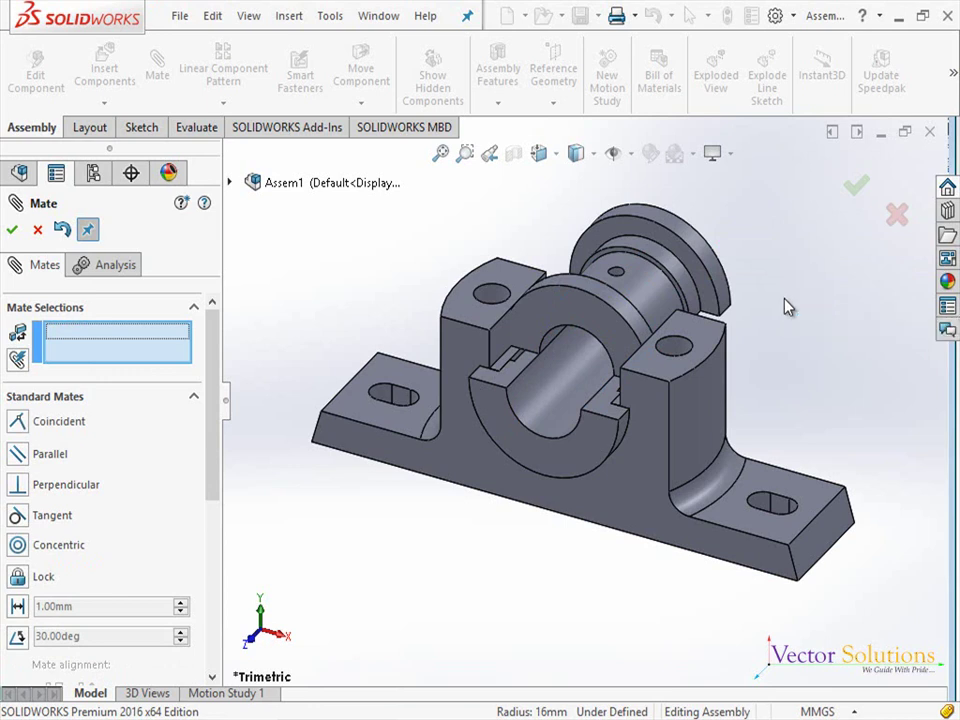
Step: Add a Coincident mate making the brass top and bottom flange faces flush
click(585, 440)
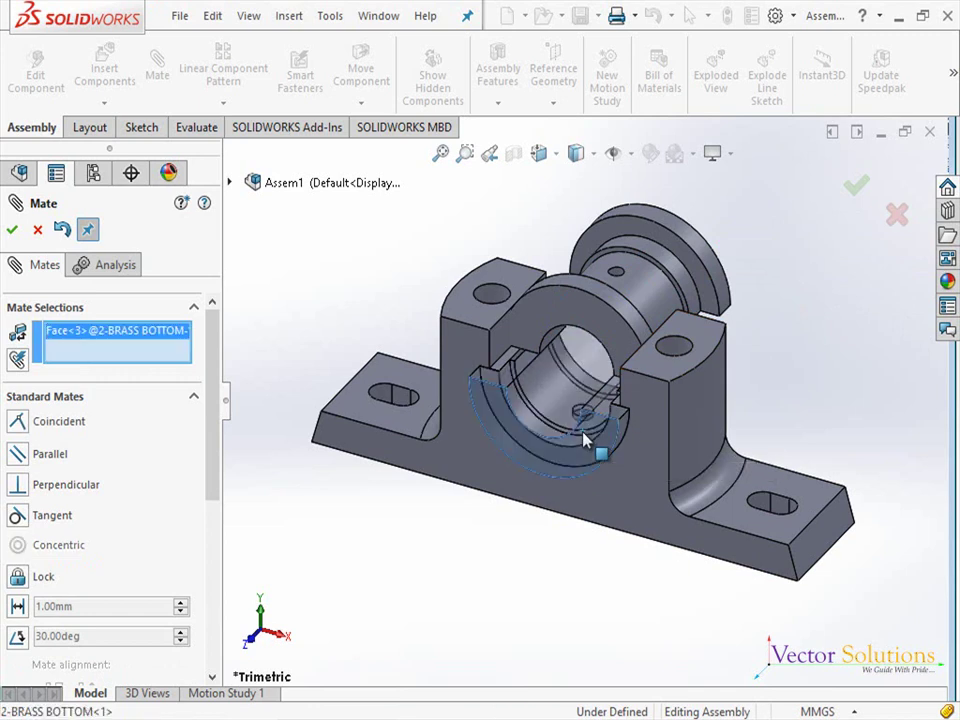
click(615, 347)
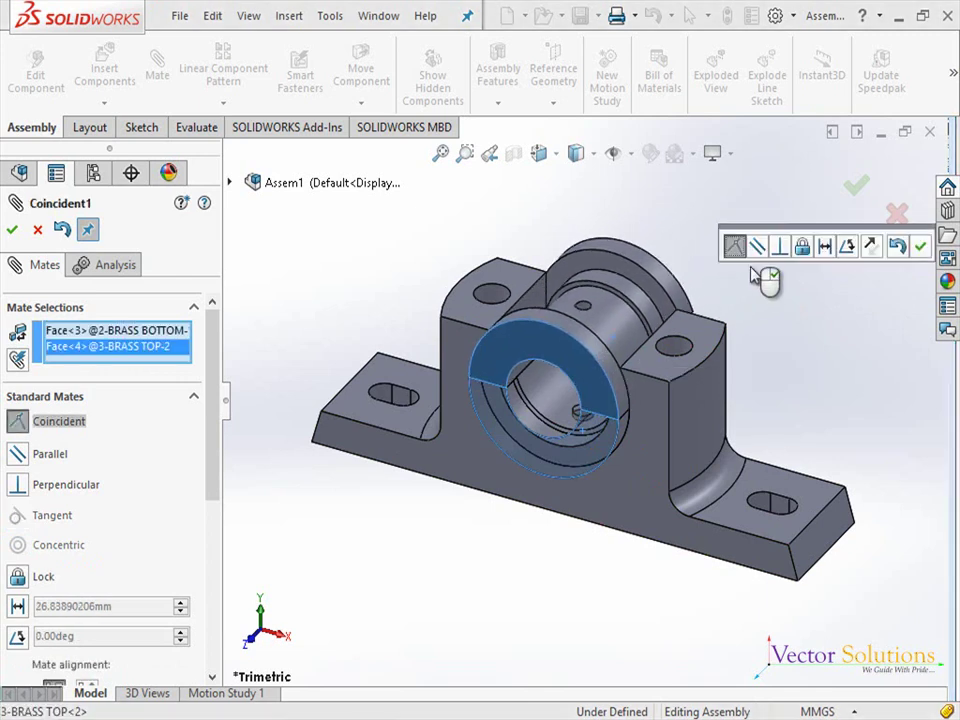
right_click(753, 268)
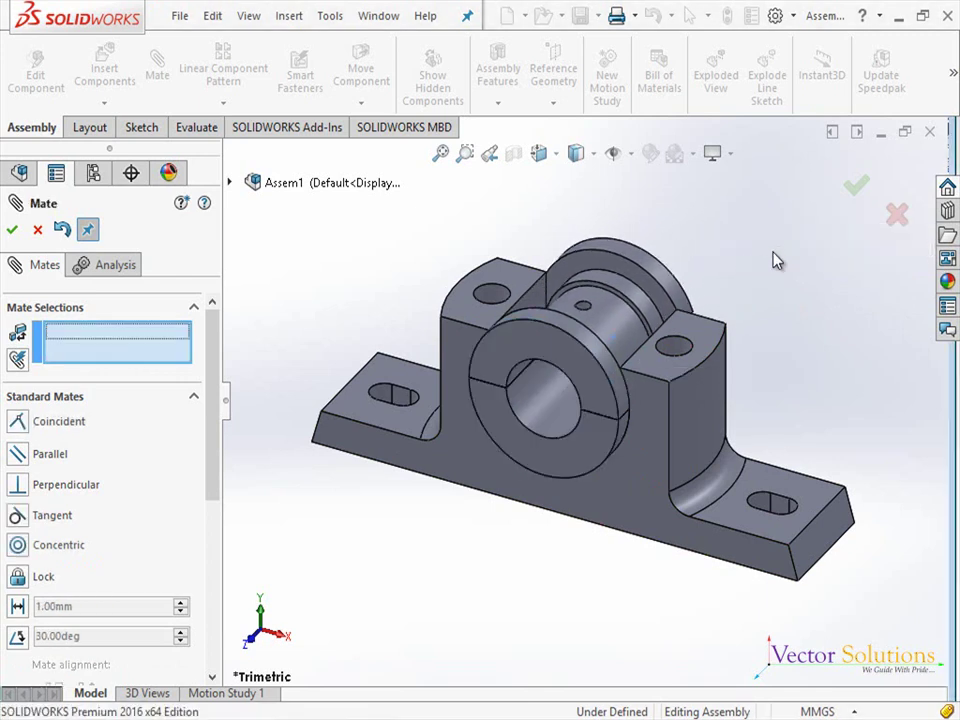
click(855, 195)
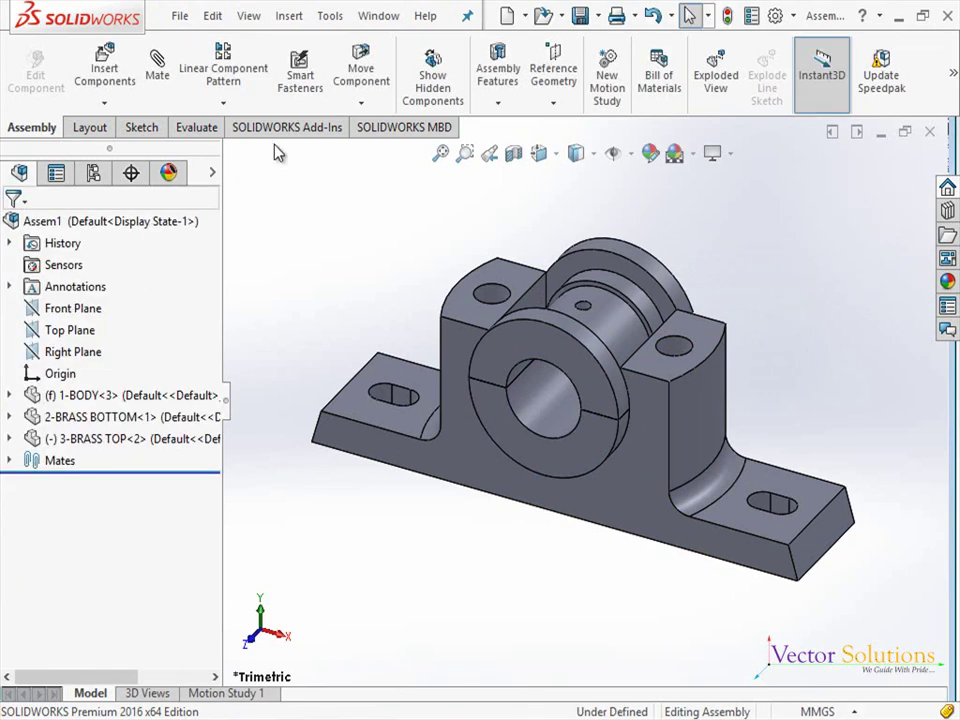
Step: Insert the 4-CAP part and place it beside the body
click(101, 78)
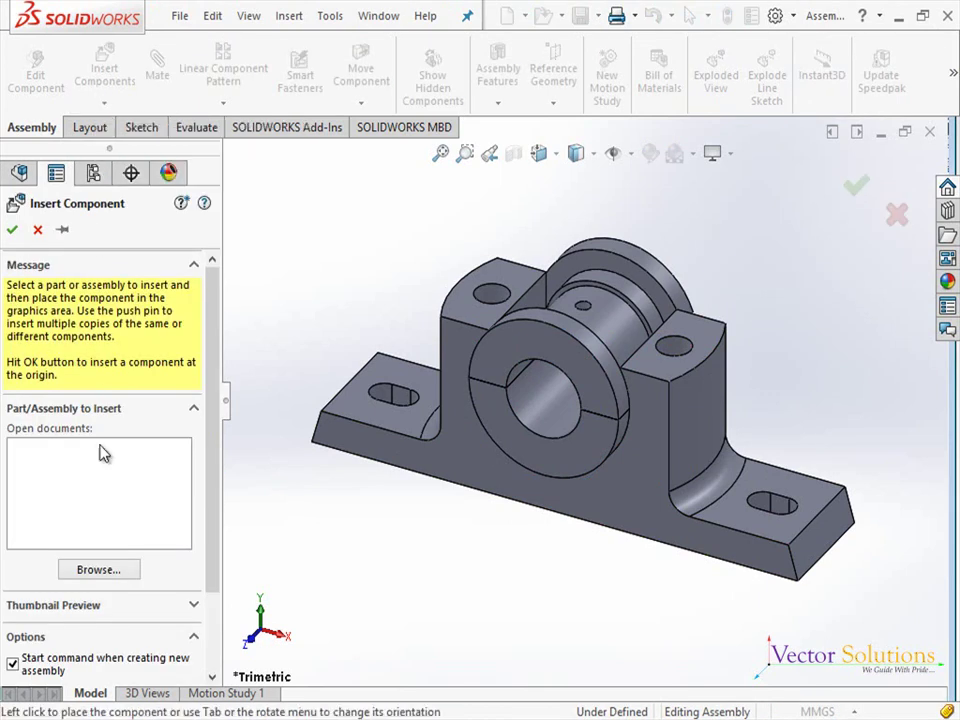
click(104, 570)
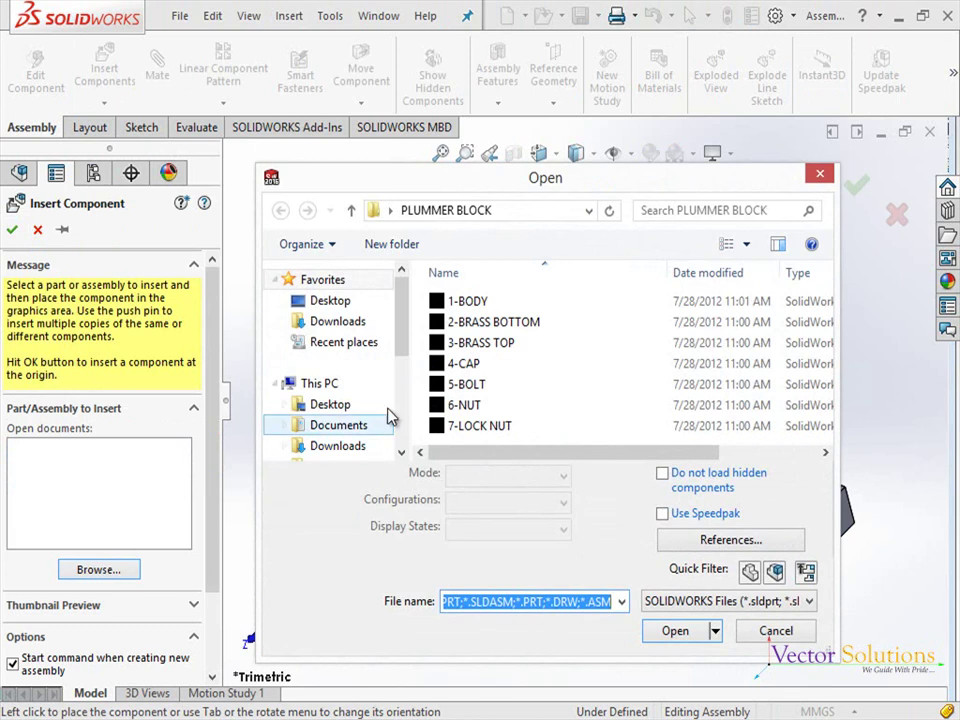
click(463, 367)
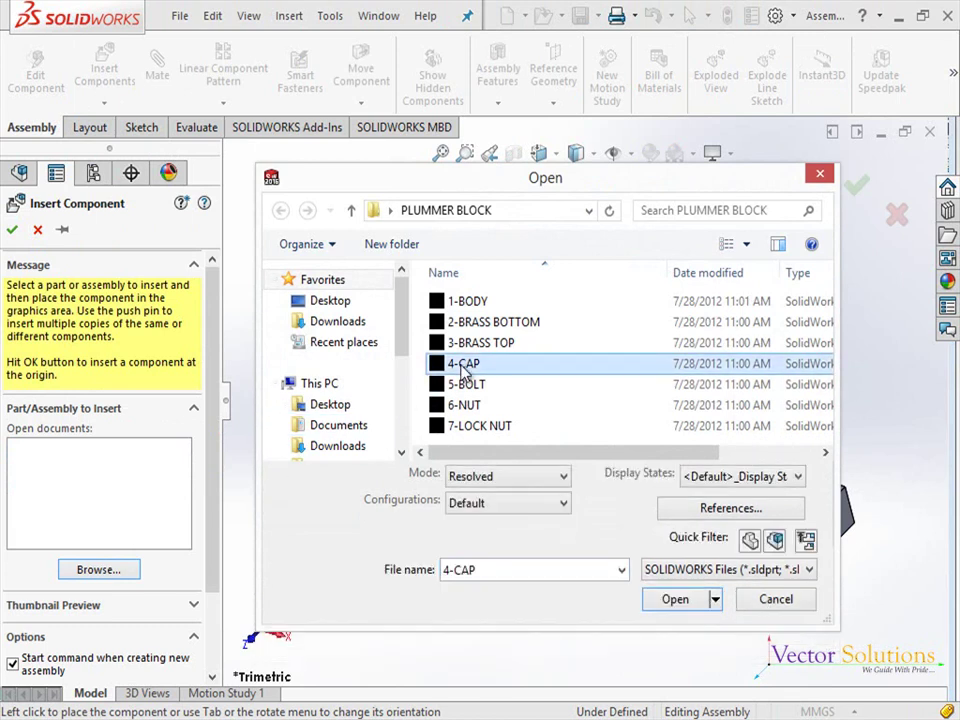
click(666, 600)
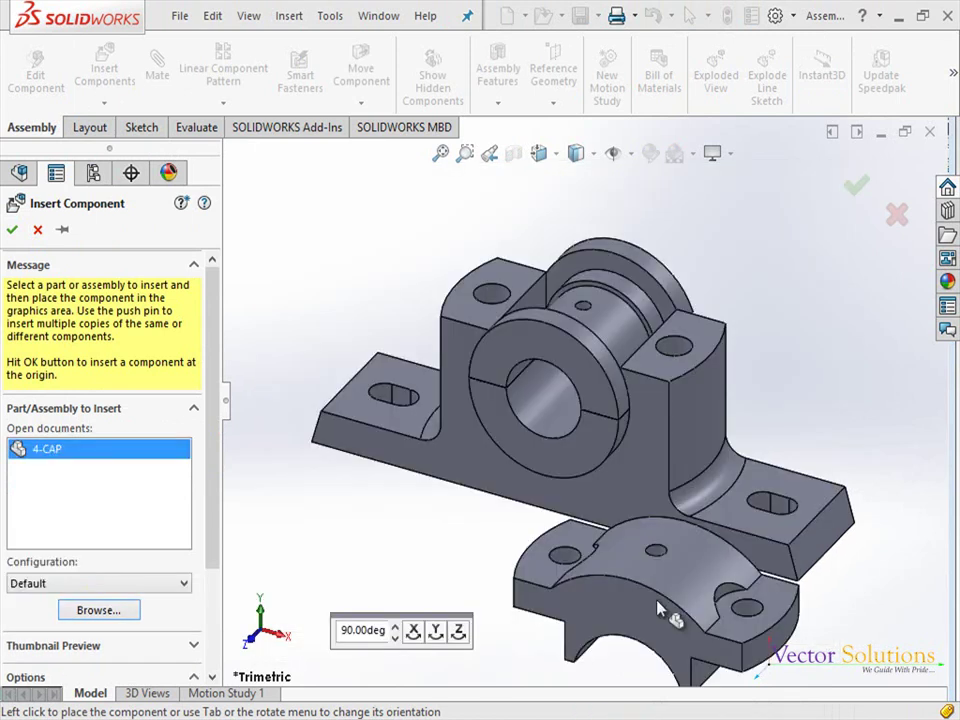
click(843, 293)
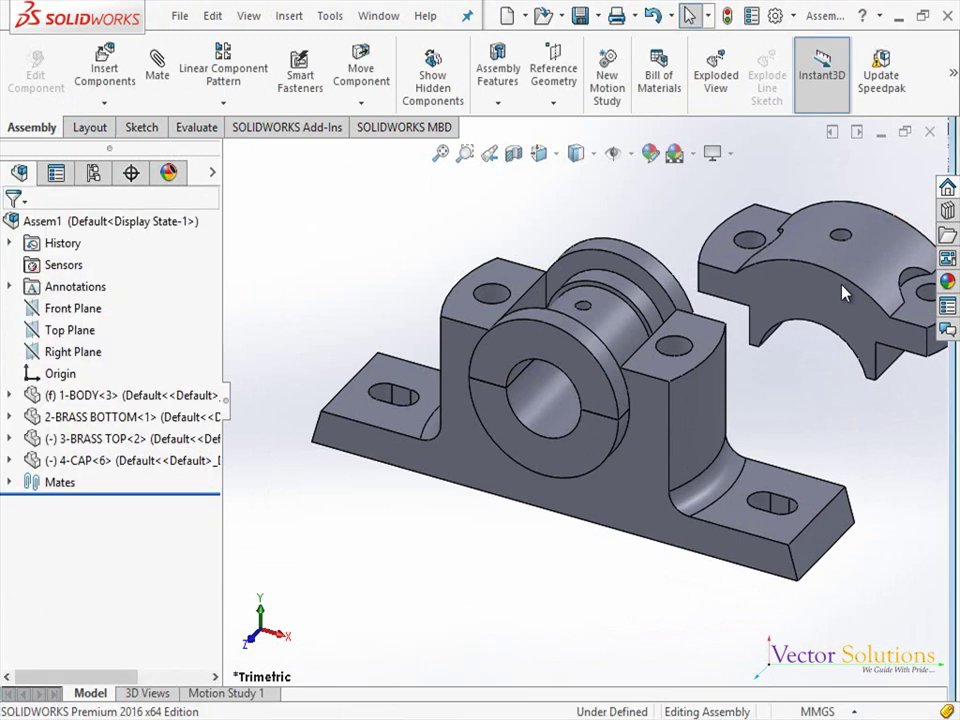
Step: Make the cap's bore concentric with the brass top's outer cylindrical face
click(156, 96)
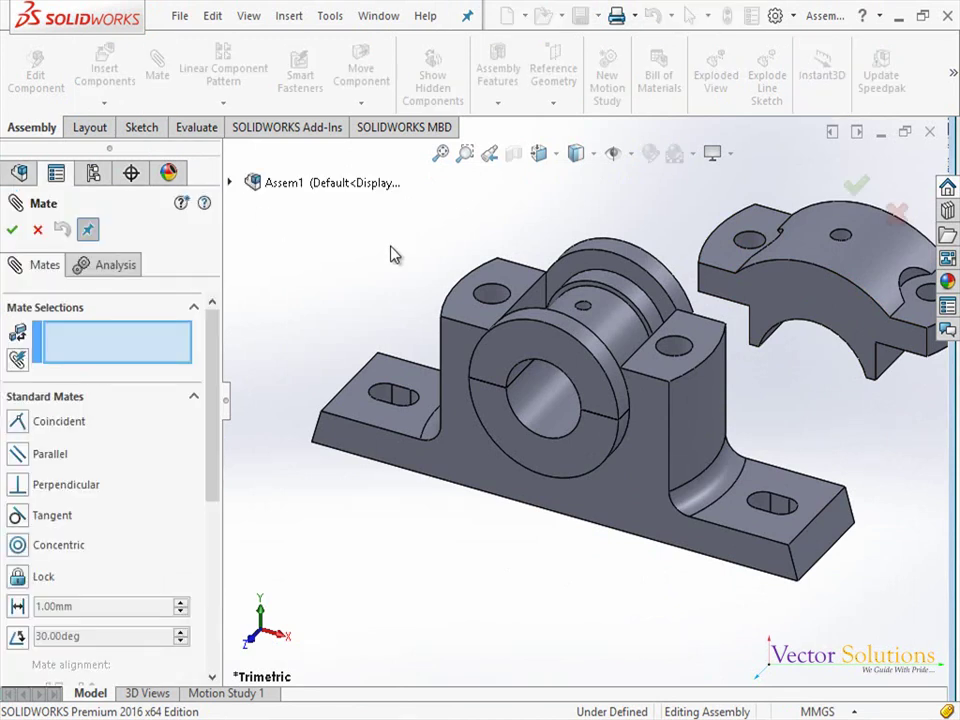
click(607, 330)
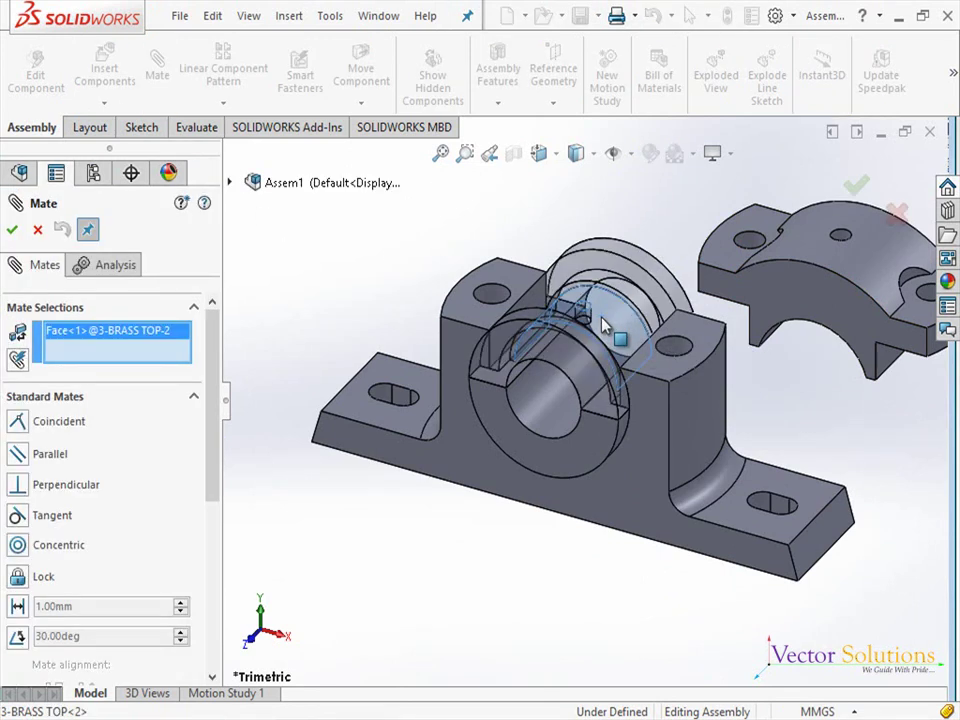
middle_drag(760, 360, 790, 318)
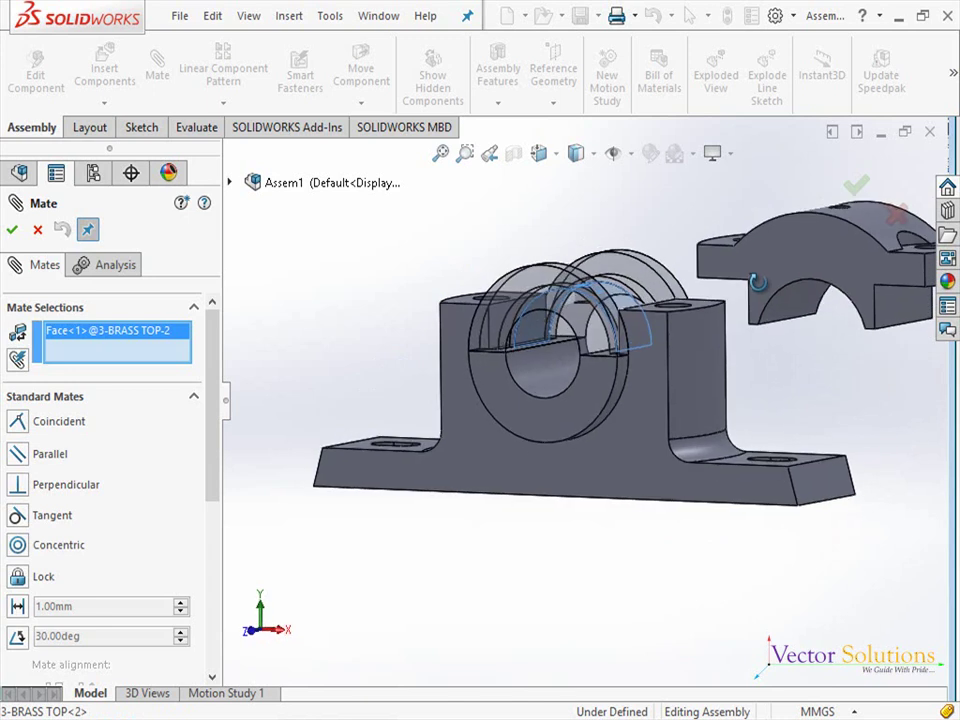
click(790, 318)
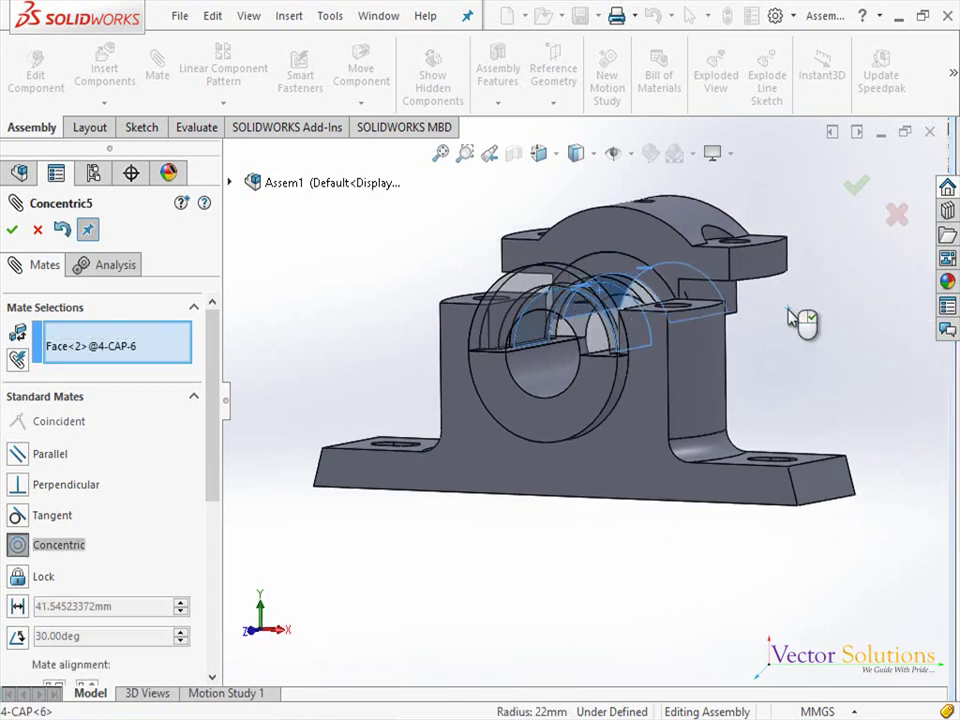
middle_drag(730, 318, 739, 392)
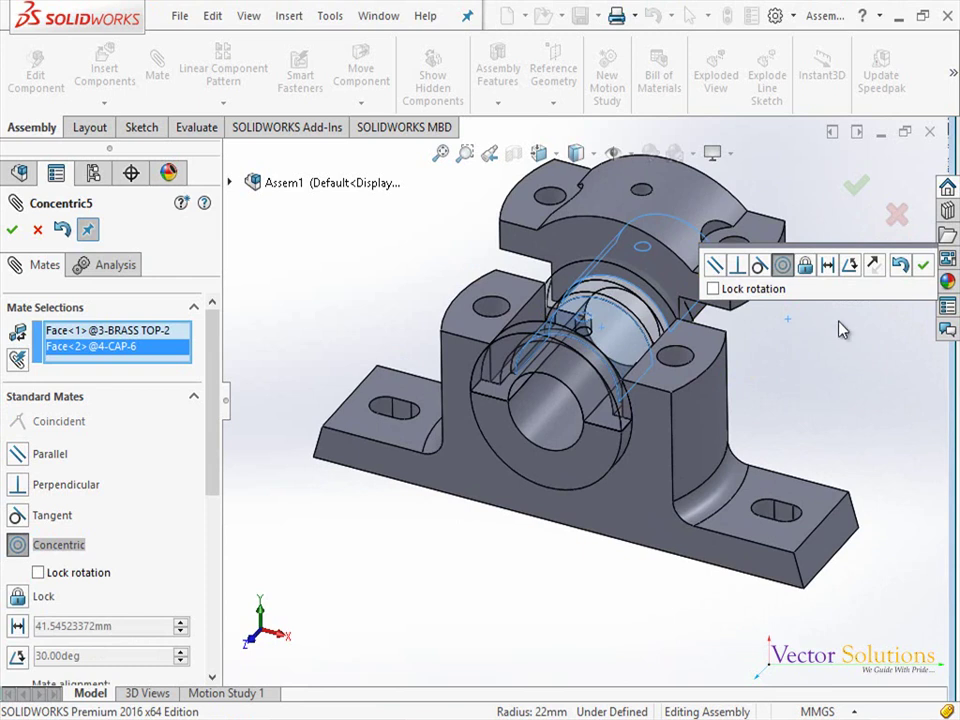
click(922, 264)
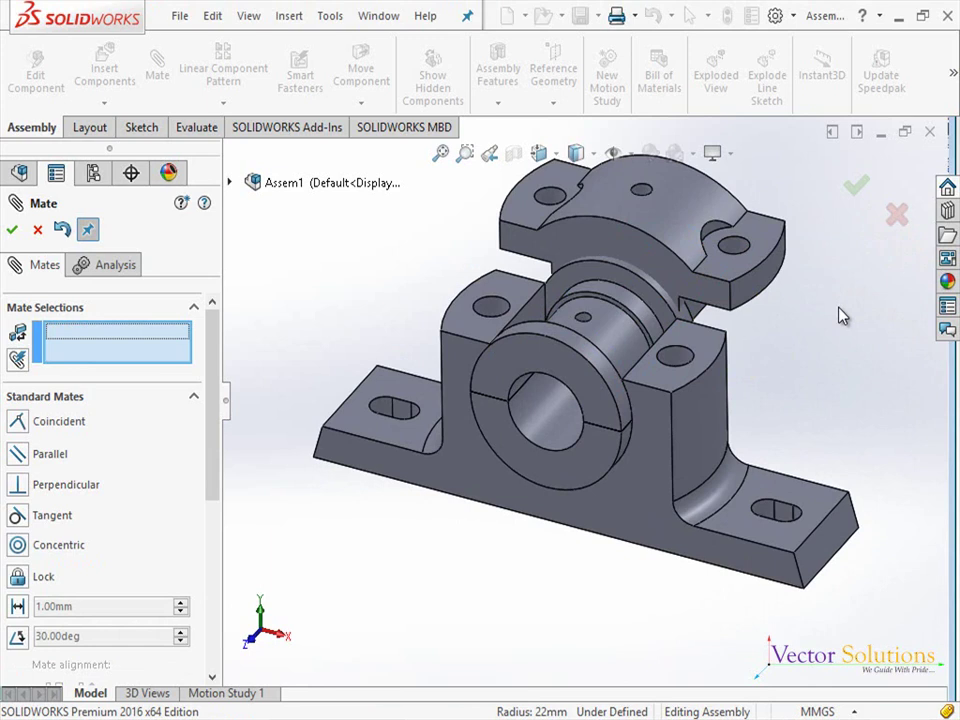
Step: Align the cap's oil hole concentrically with the brass top's oil hole
click(584, 324)
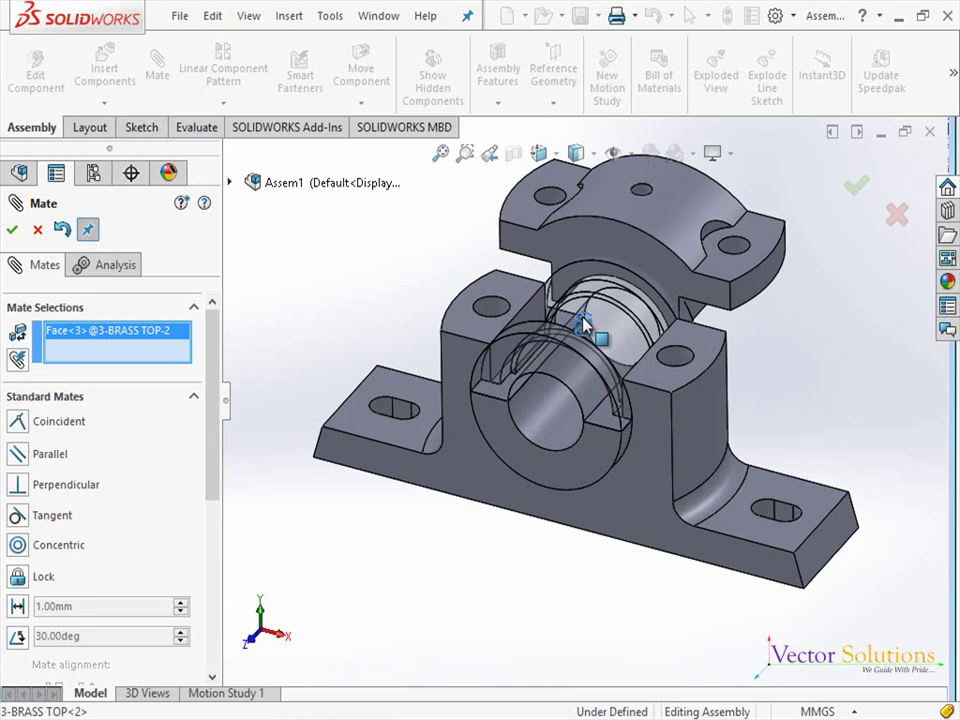
click(641, 193)
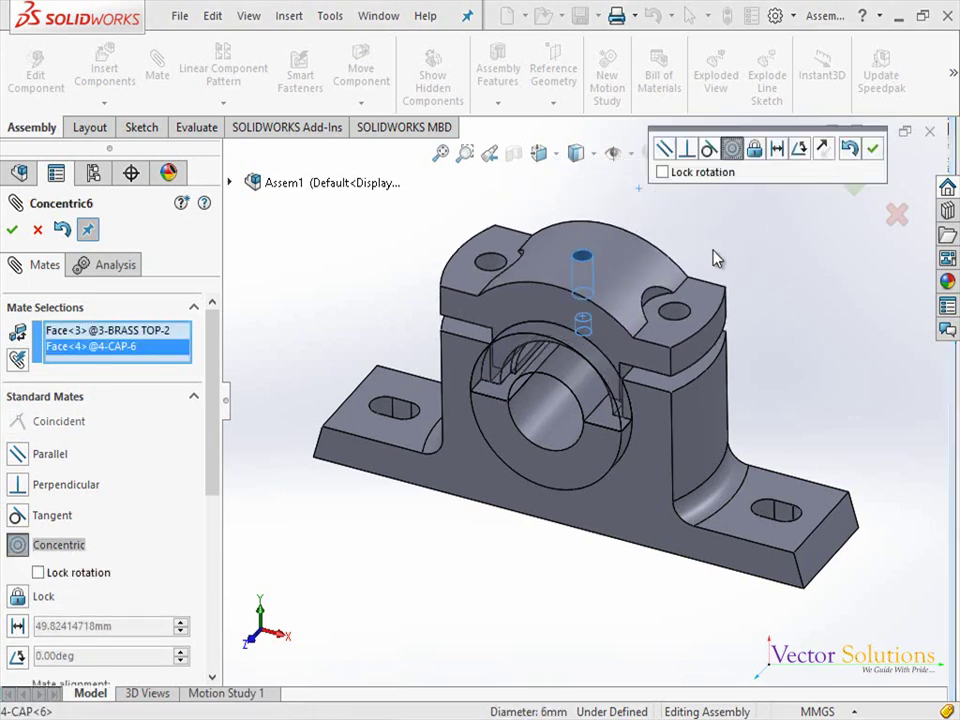
click(872, 148)
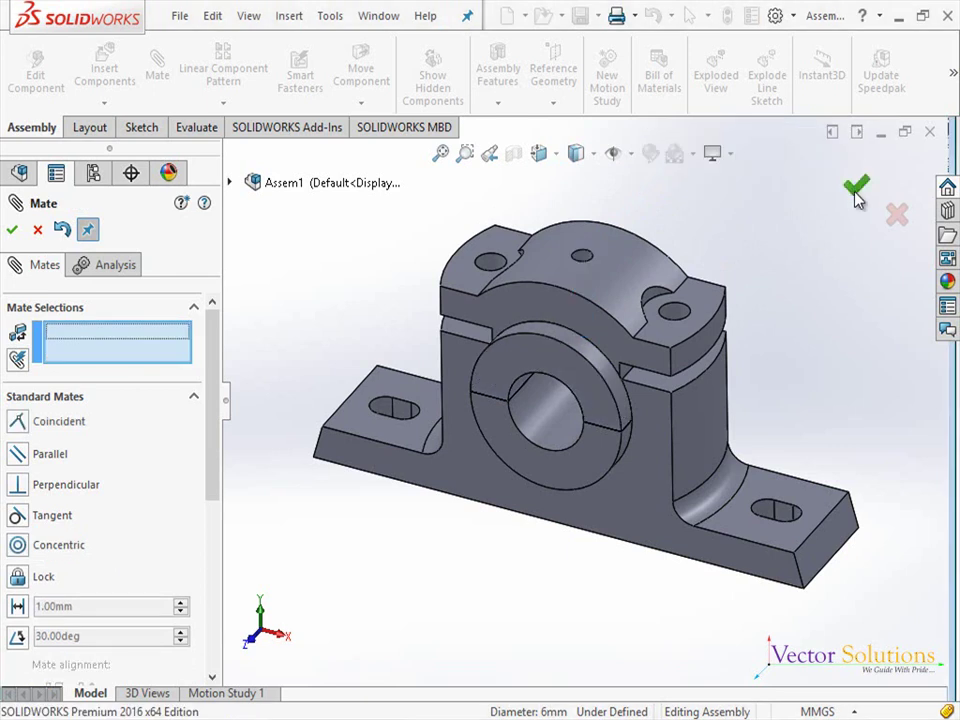
click(856, 192)
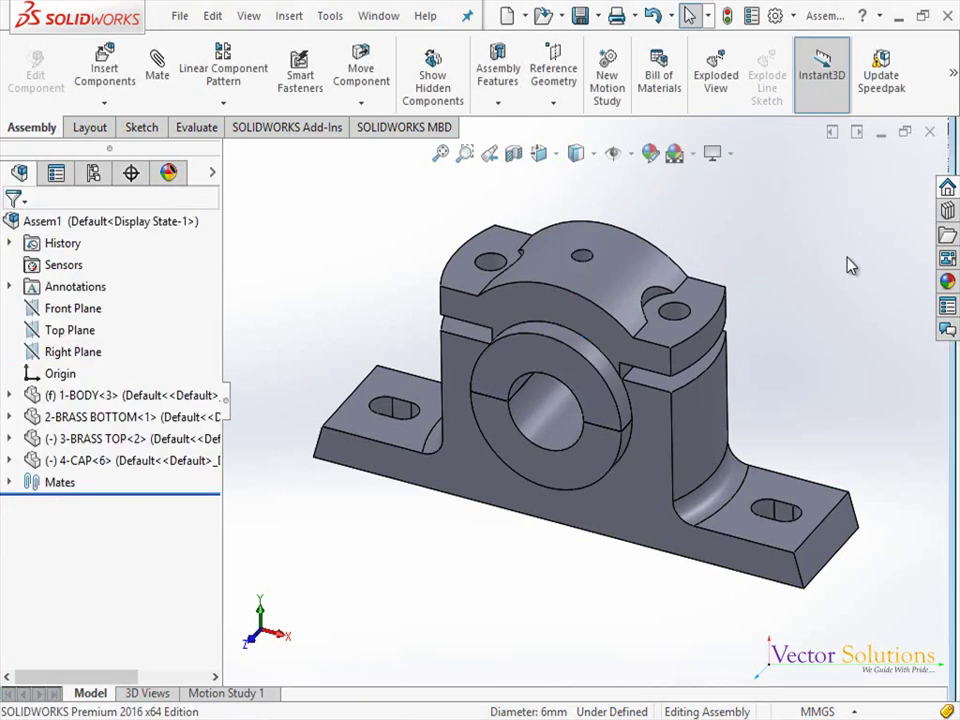
Step: Insert the 5-BOLT part and place it below the body
click(88, 100)
click(122, 575)
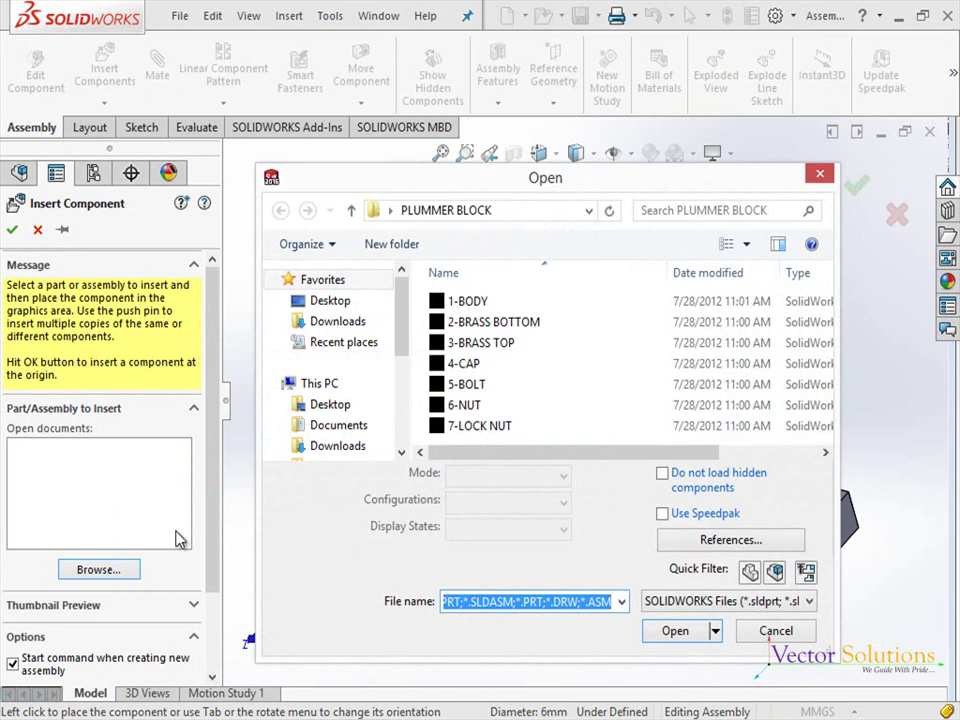
click(455, 386)
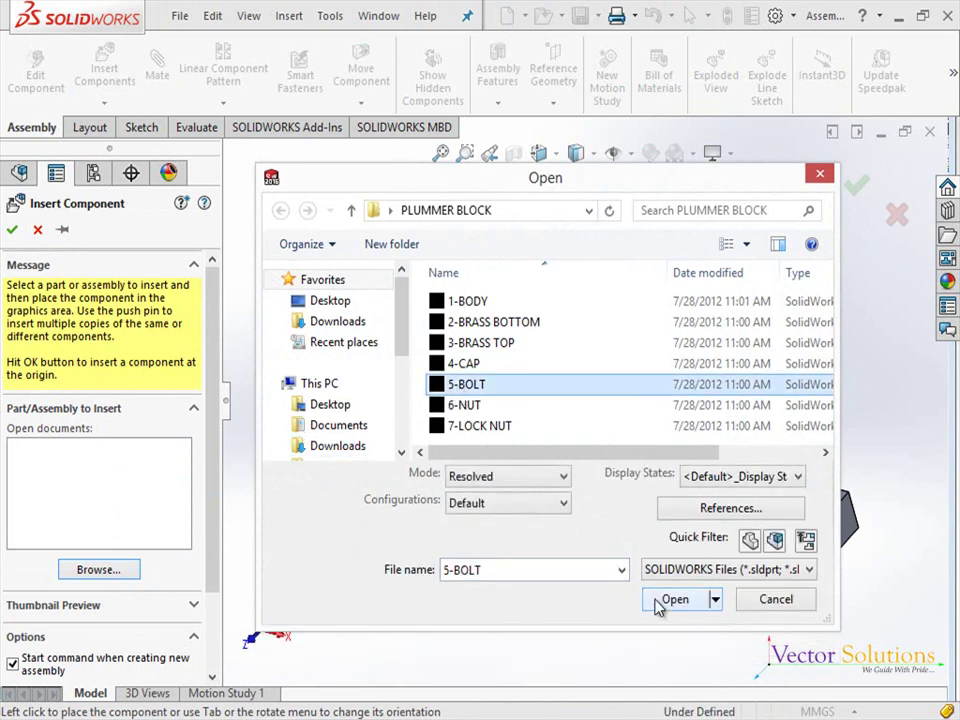
click(660, 600)
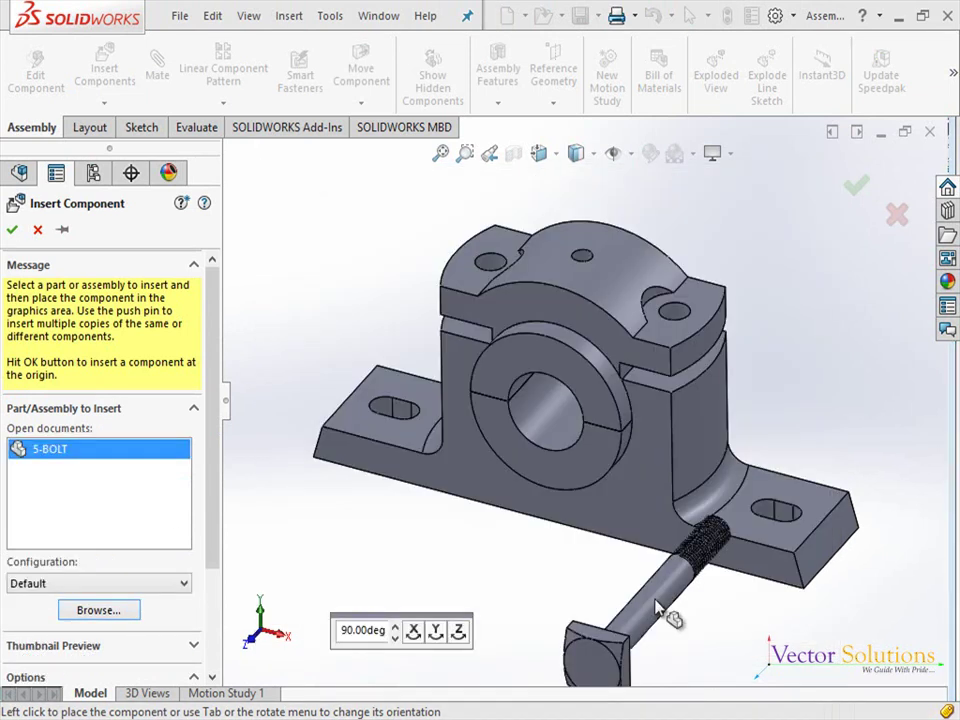
click(655, 608)
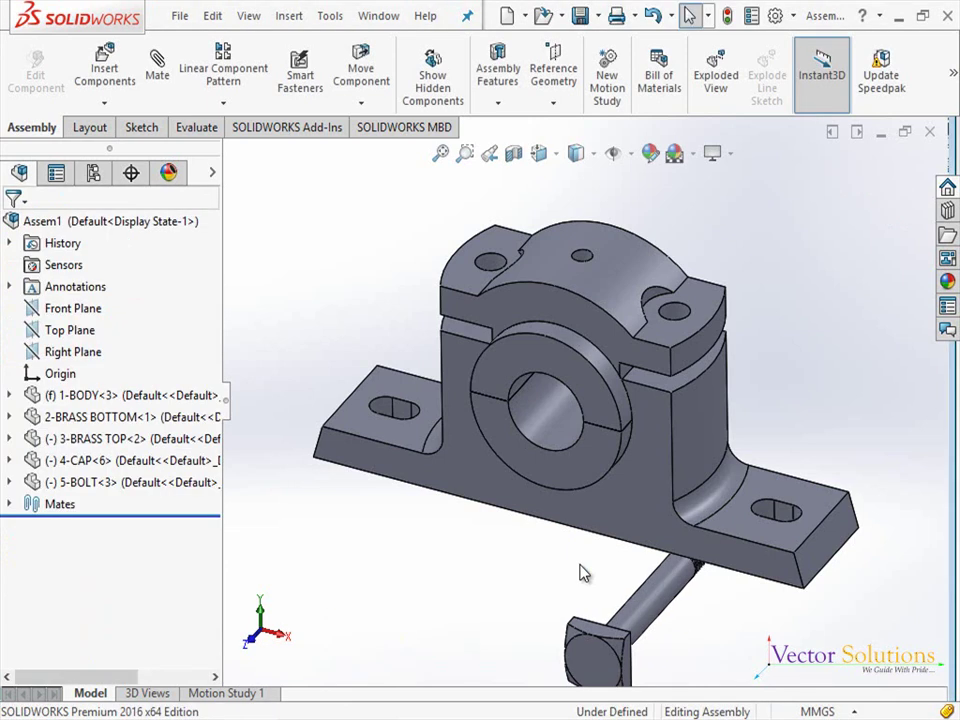
Step: Add a Concentric mate between the cap's bolt hole and the bolt shank, flipped upward
click(155, 90)
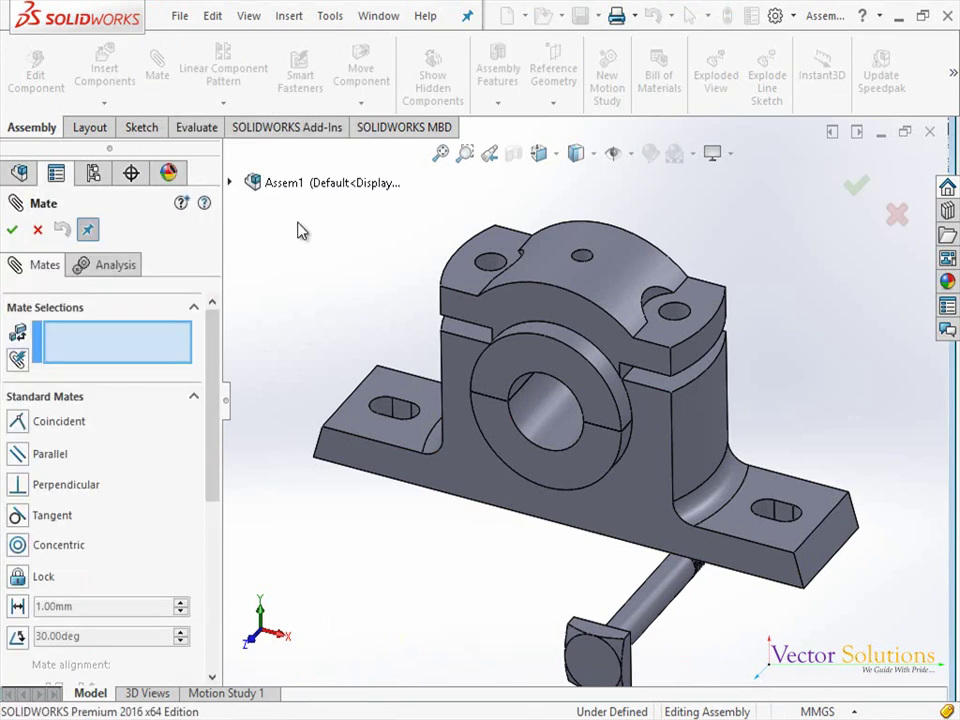
click(490, 268)
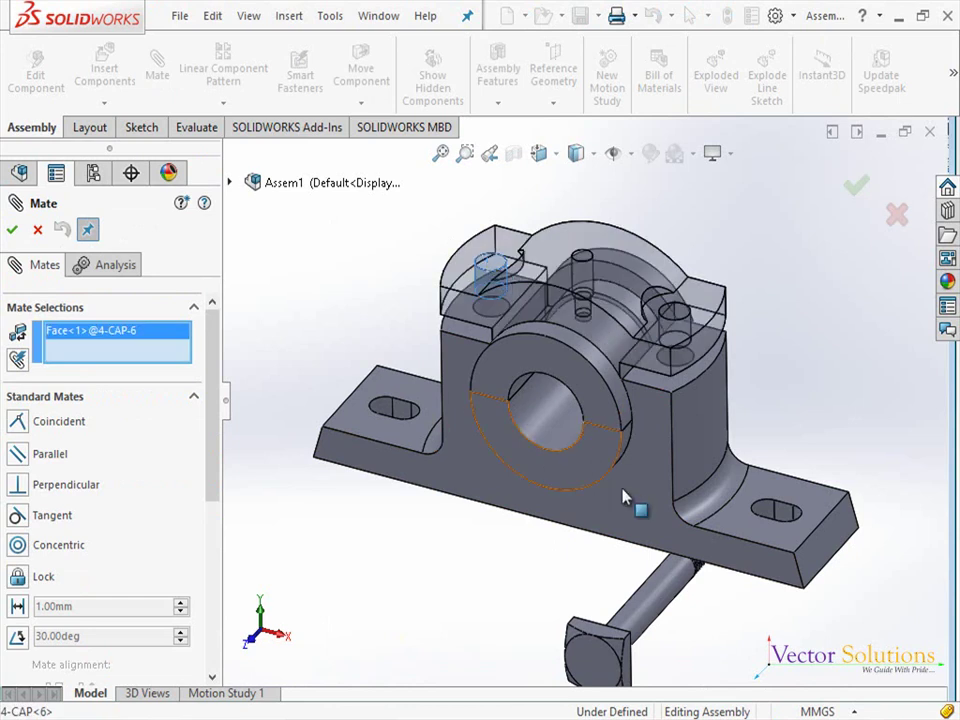
click(658, 605)
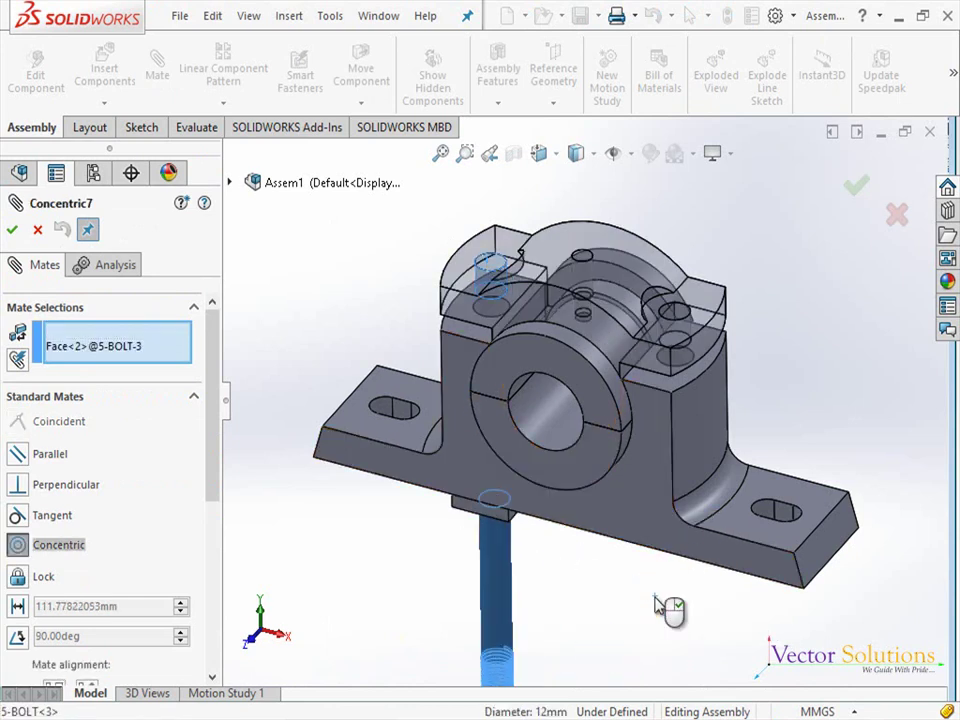
scroll(46, 410, down, 3)
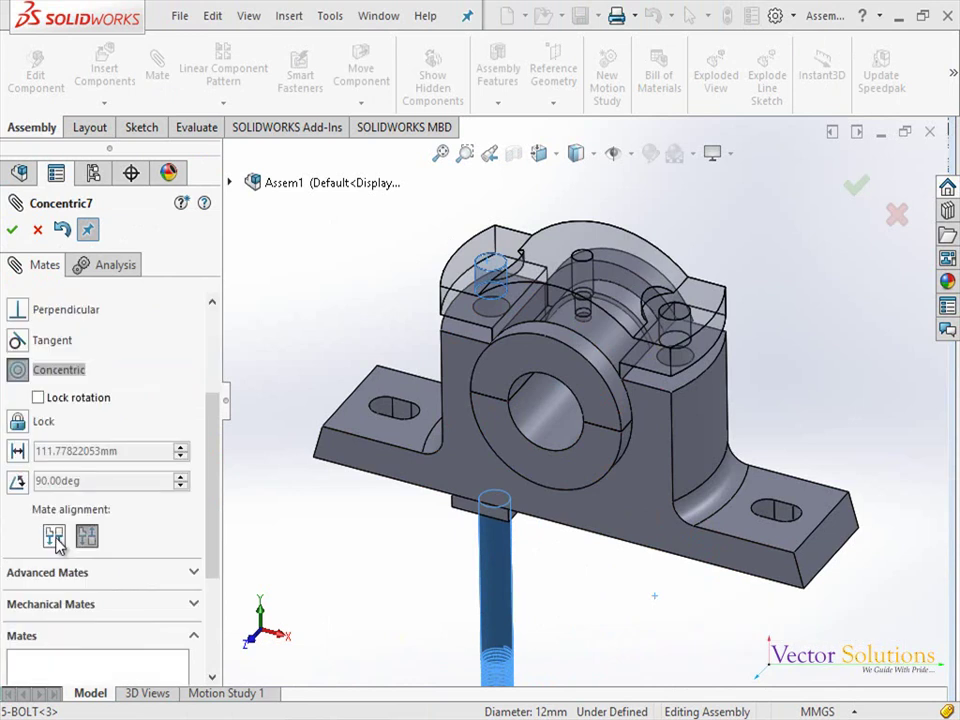
click(55, 537)
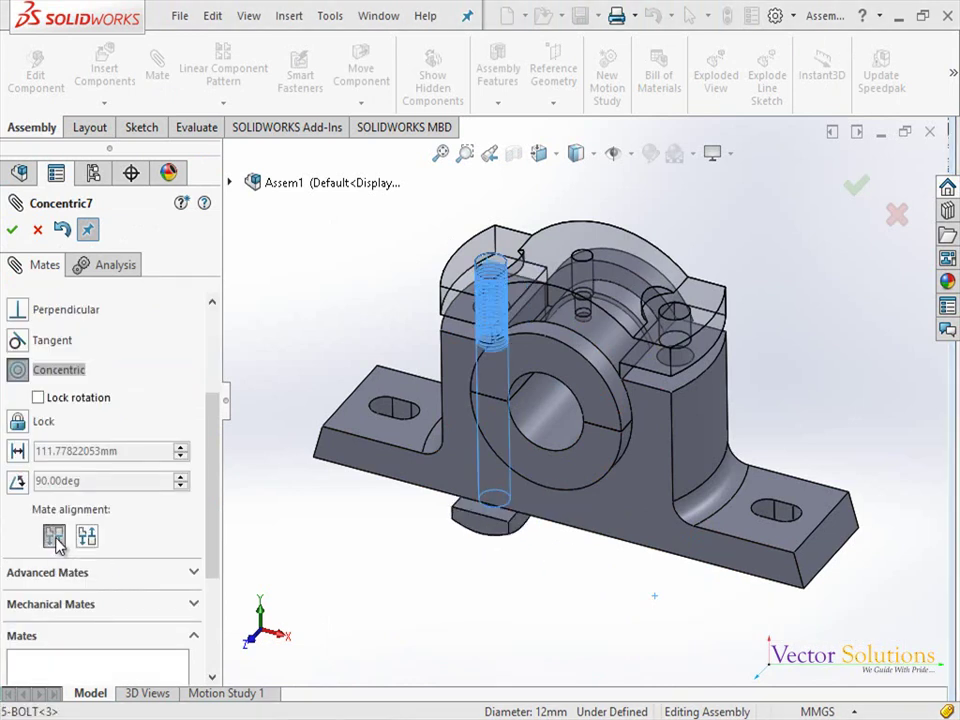
mouse_move(536, 508)
middle_down()
mouse_move(541, 424)
mouse_move(294, 302)
middle_up()
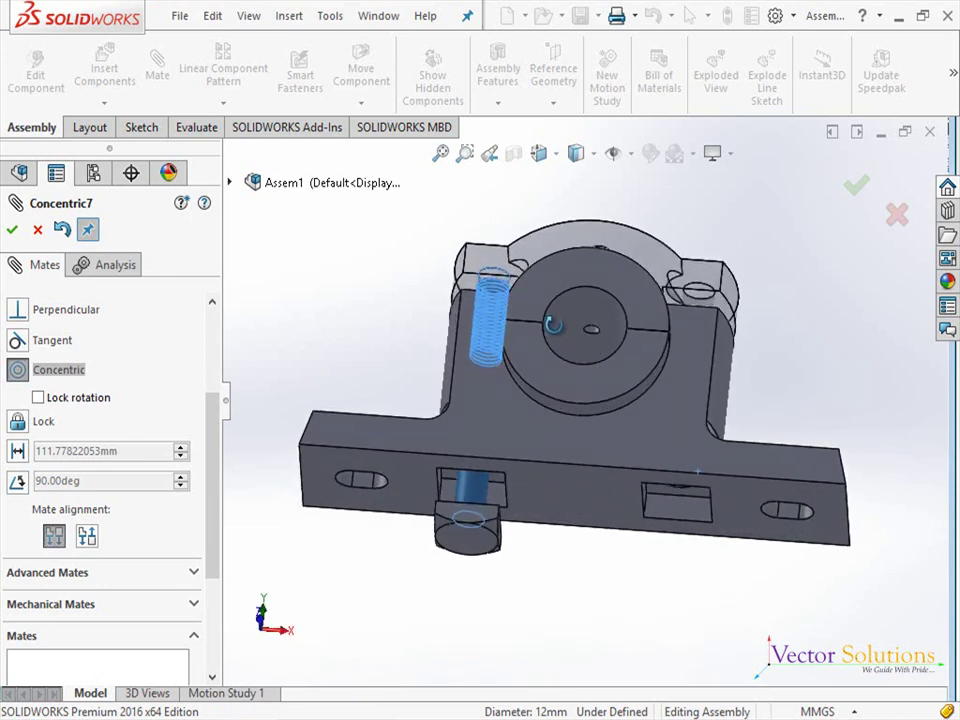
key(Return)
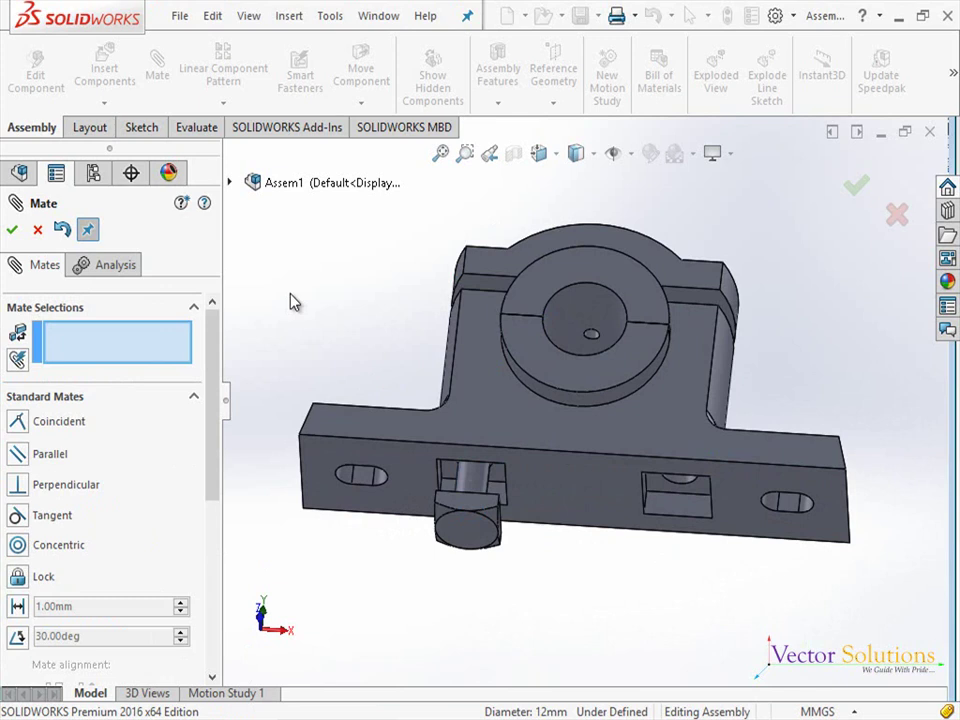
Step: Seat the bolt head flush against the recess face under the base
click(495, 482)
mouse_move(553, 373)
middle_down()
mouse_move(508, 439)
mouse_move(501, 521)
middle_up()
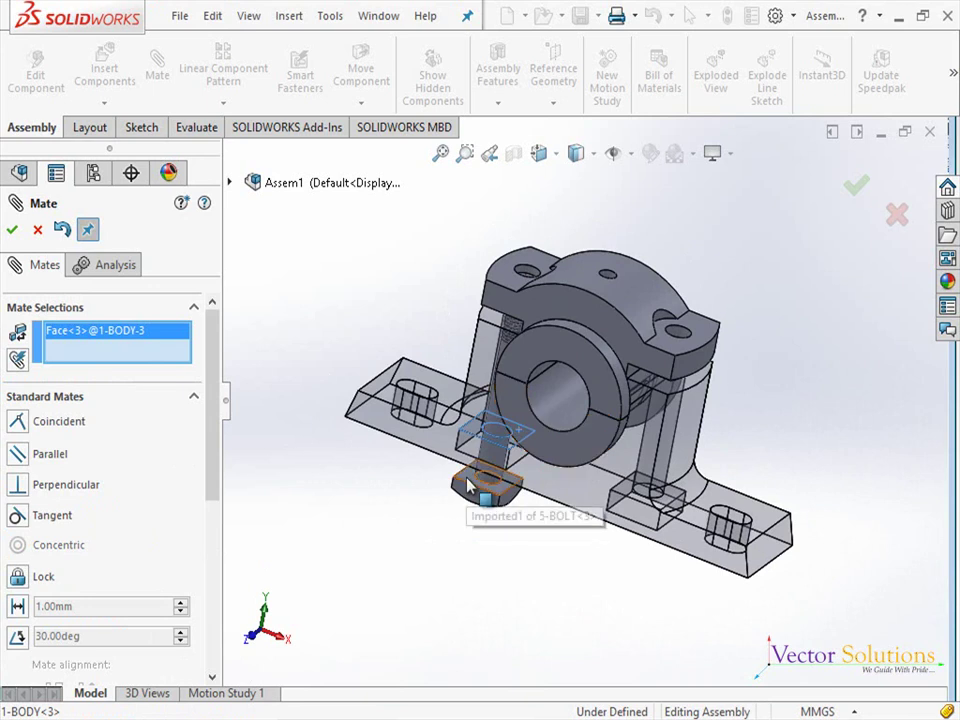
click(469, 487)
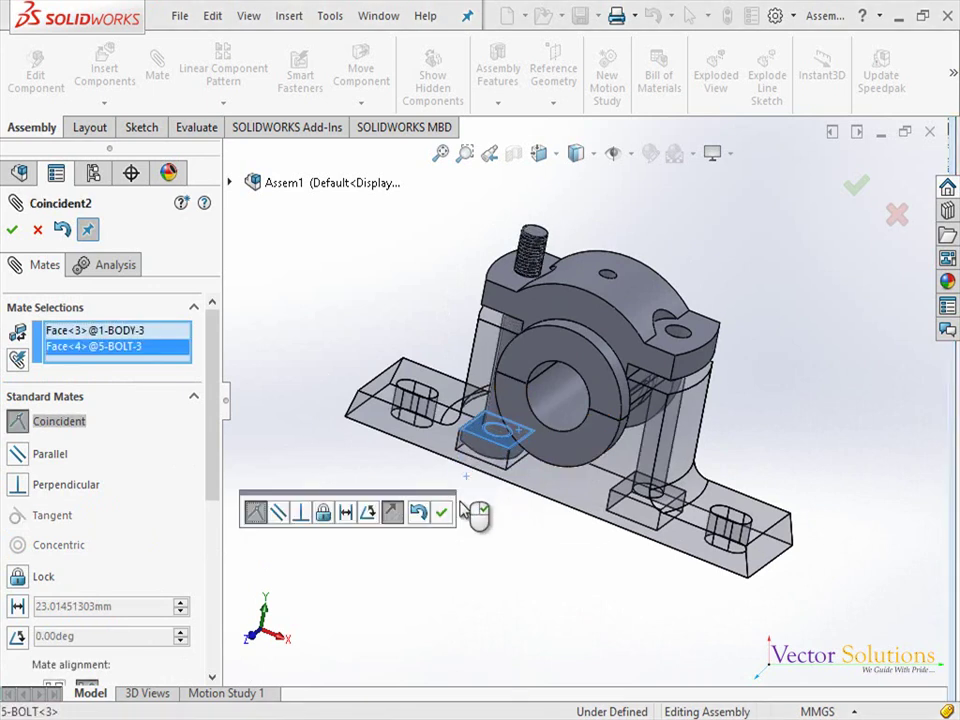
right_click(463, 511)
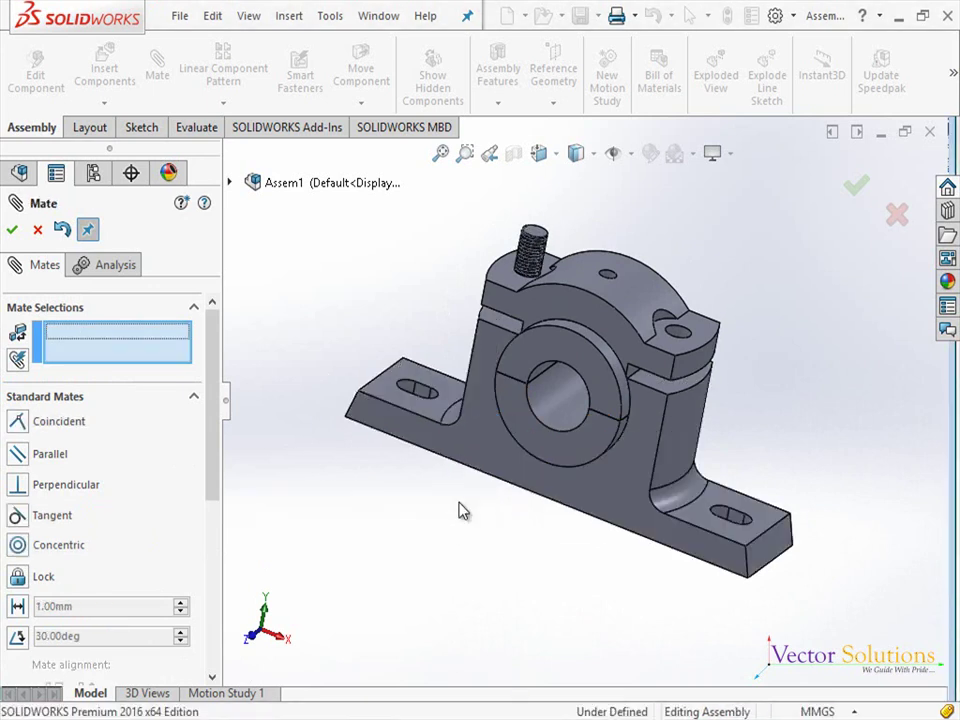
click(854, 186)
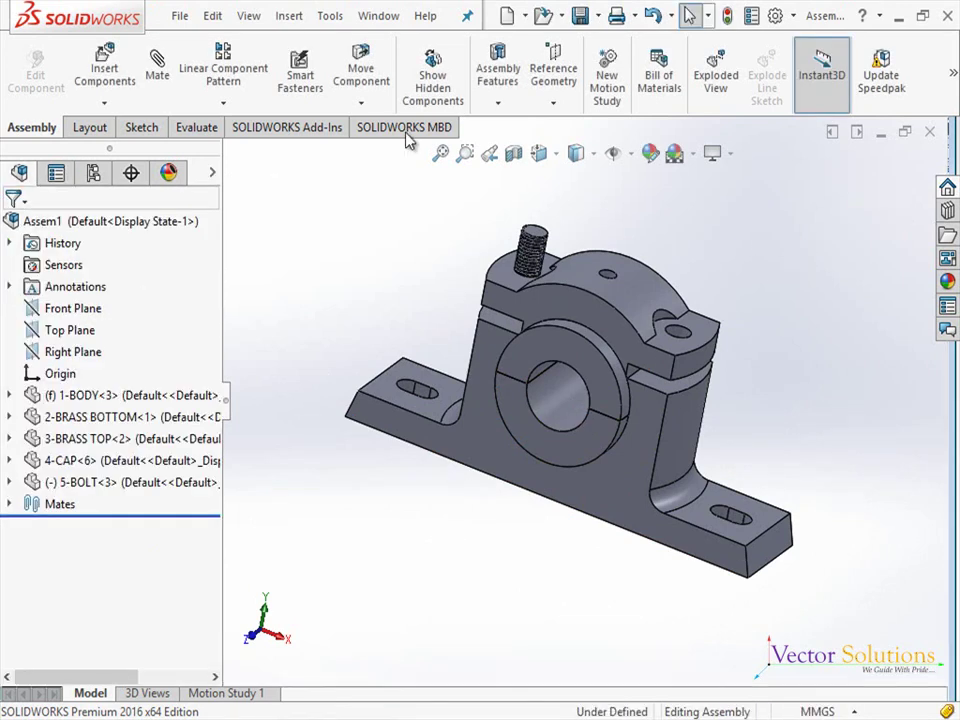
Step: Insert a second copy of the 5-BOLT part and drop it beside the plummer block body
click(104, 66)
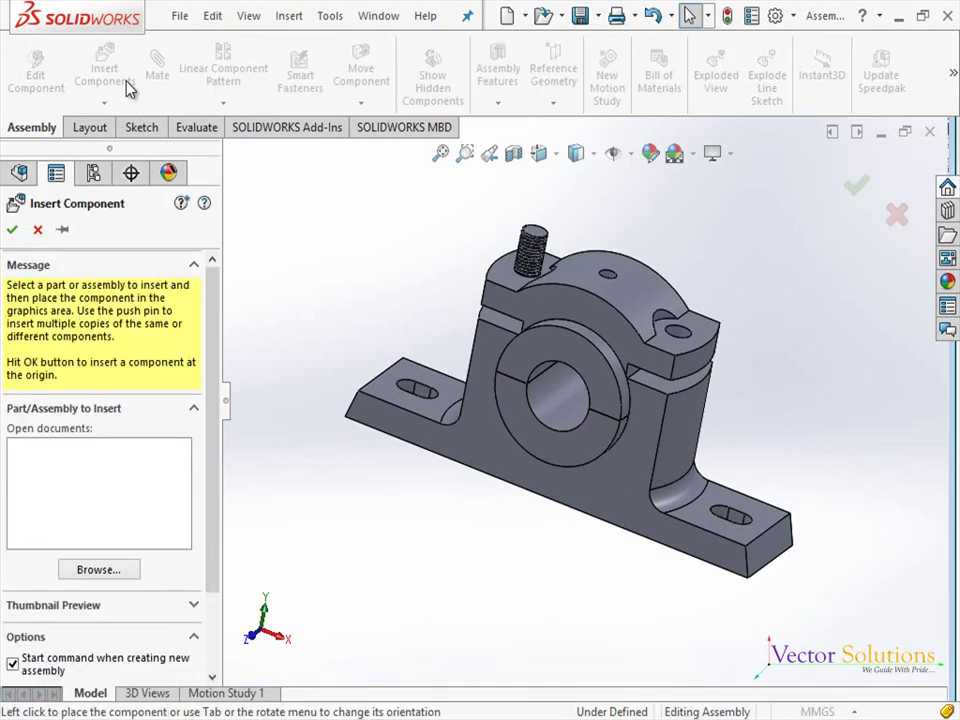
click(97, 570)
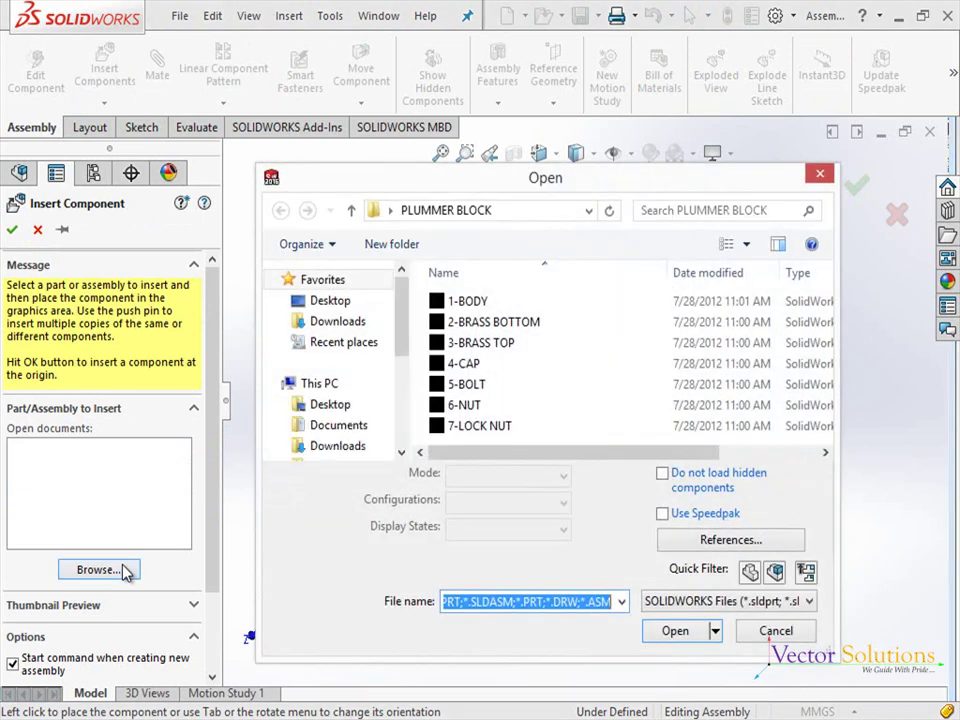
click(468, 384)
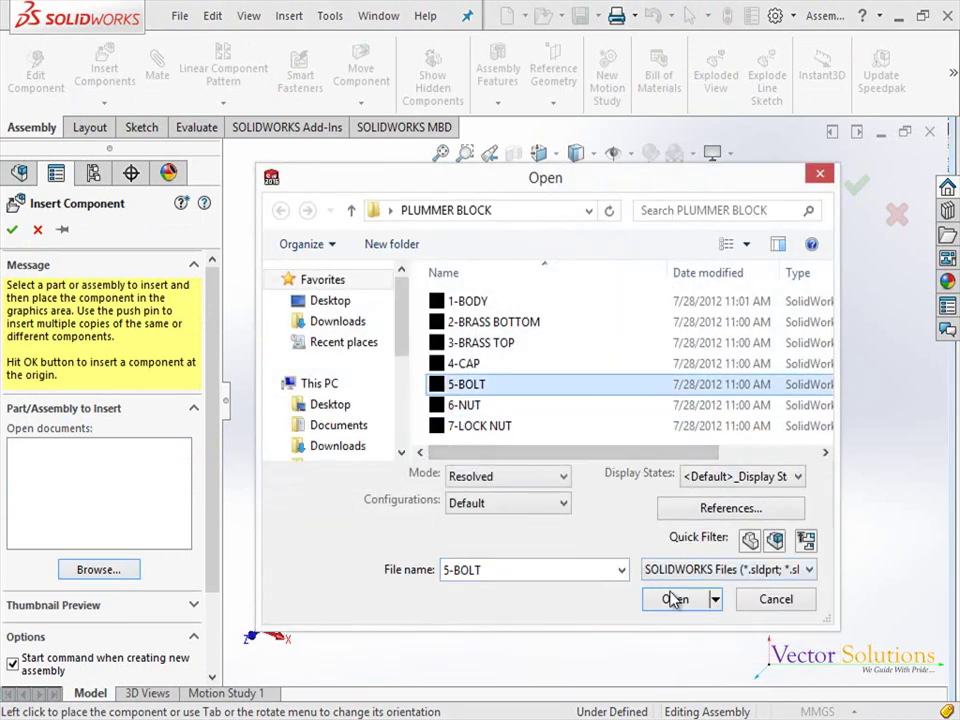
click(676, 599)
click(812, 322)
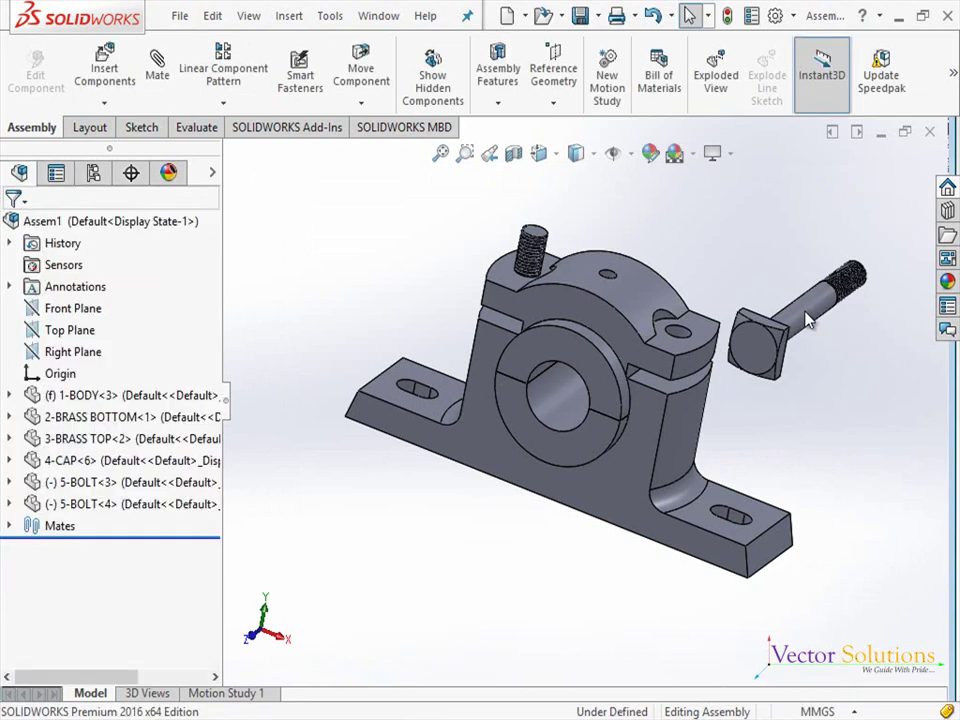
Step: Make the new bolt's shank concentric with the cap's second hole, flipped to point upward
click(156, 70)
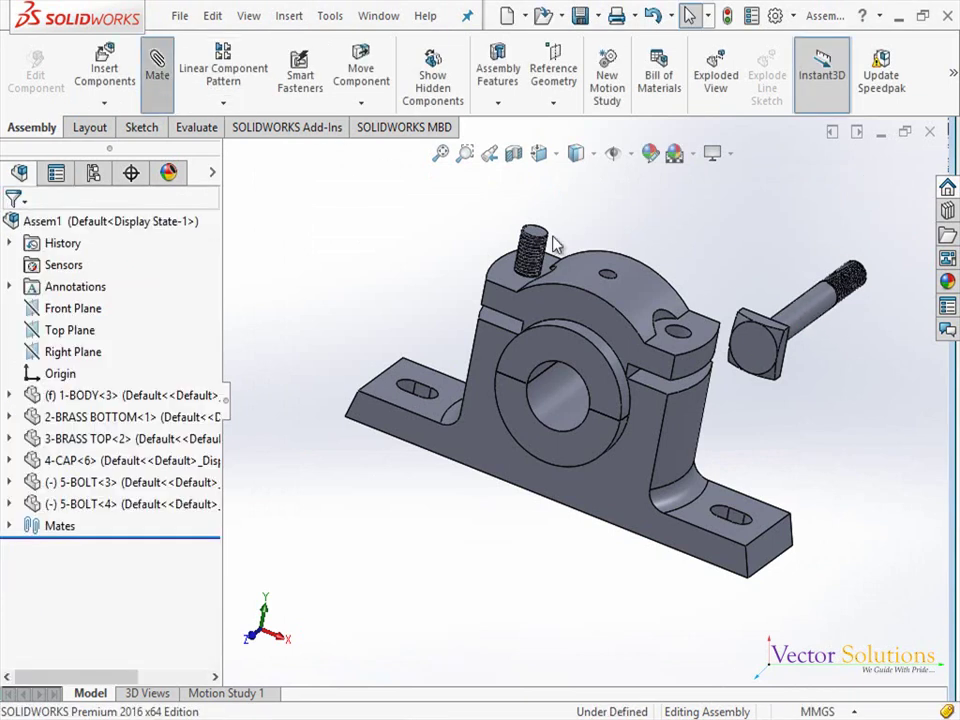
click(678, 333)
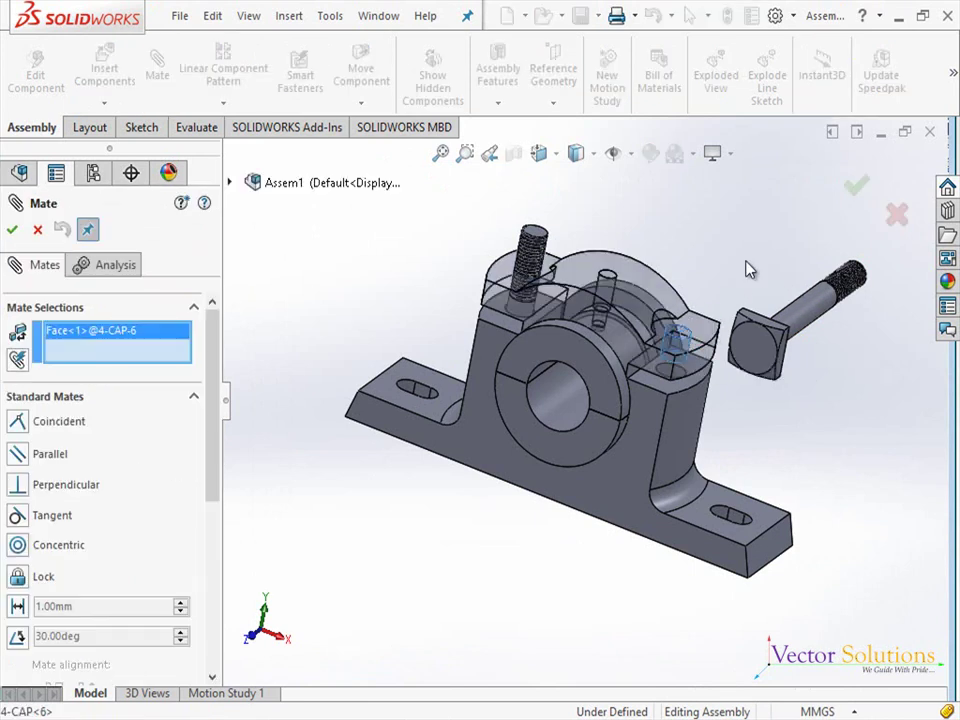
click(811, 309)
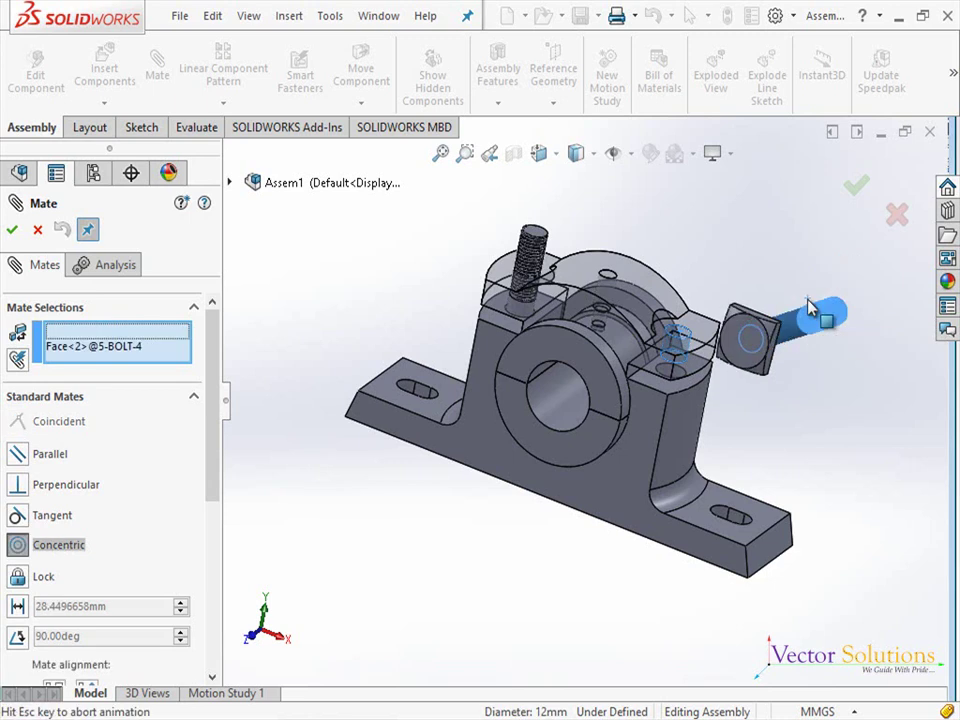
scroll(60, 480, down, 3)
click(54, 484)
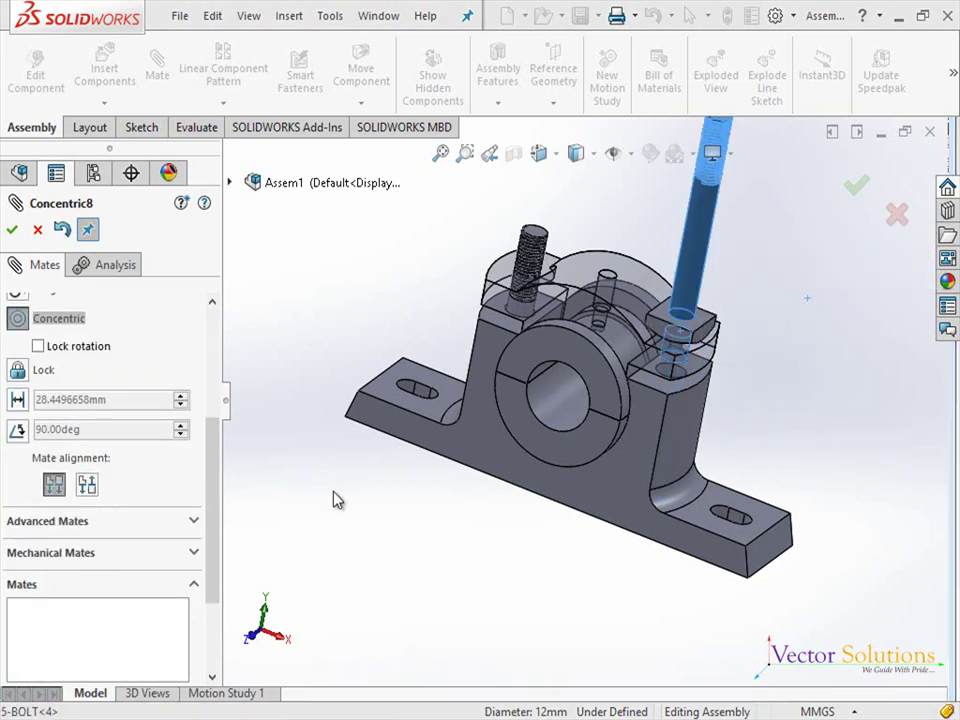
click(12, 229)
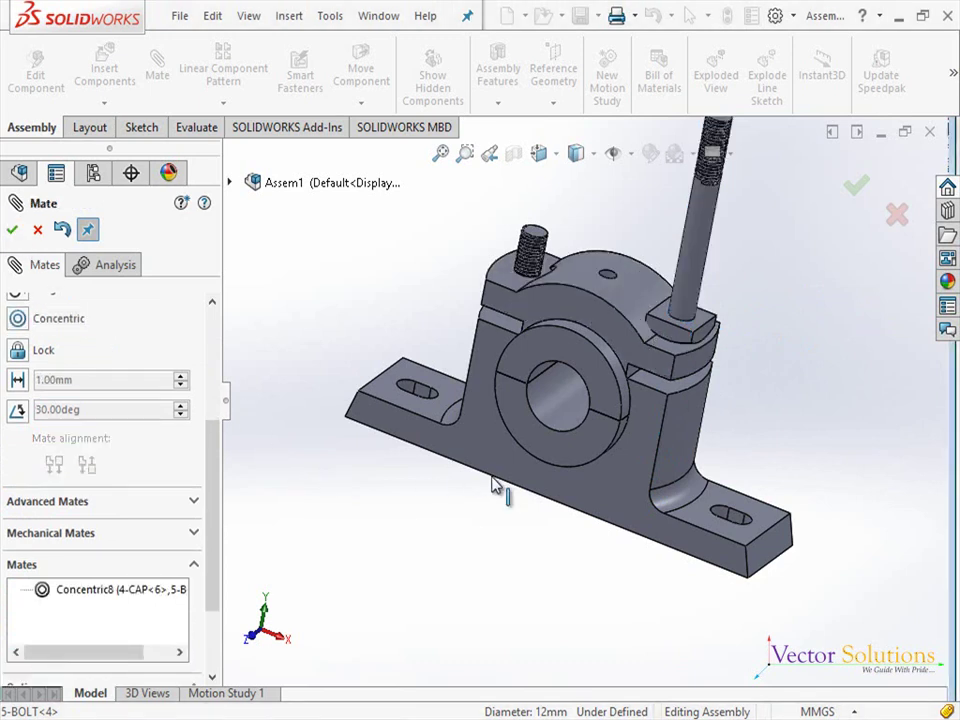
Step: Seat the second bolt head coincident with the recess under the base, then return to isometric view
click(536, 471)
mouse_move(536, 471)
middle_down()
mouse_move(583, 304)
mouse_move(585, 313)
middle_up()
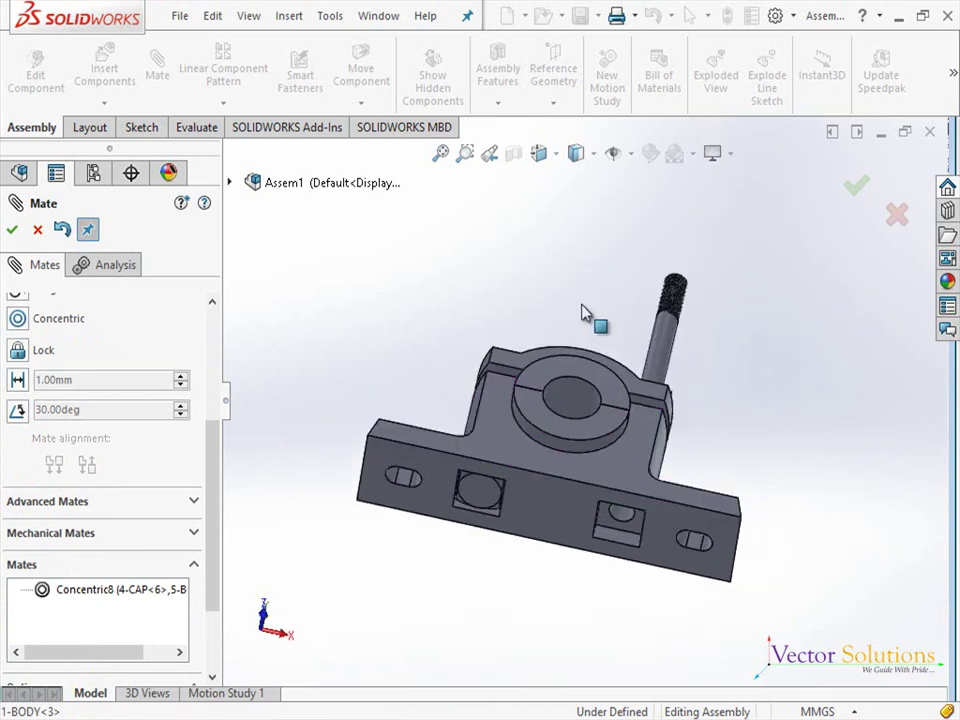
click(636, 533)
middle_drag(703, 354, 612, 452)
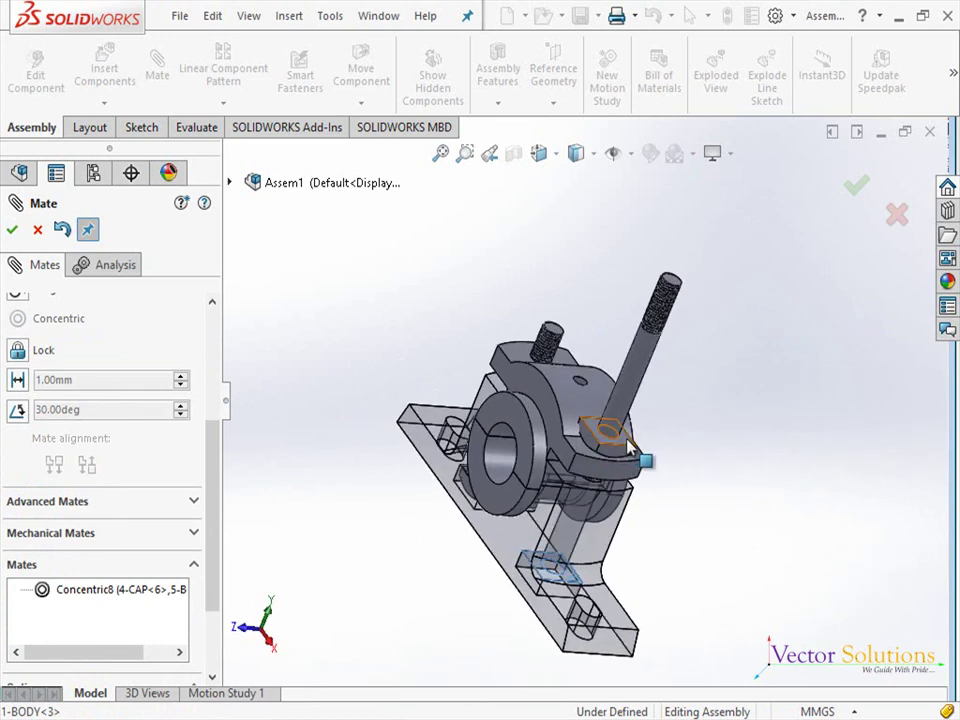
click(616, 450)
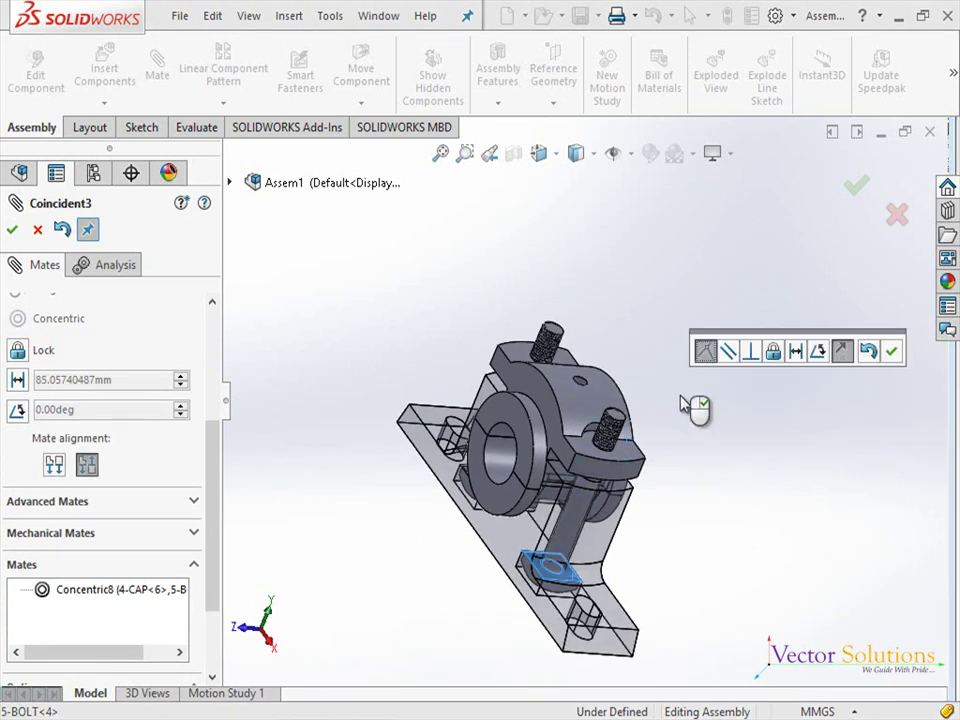
right_click(685, 405)
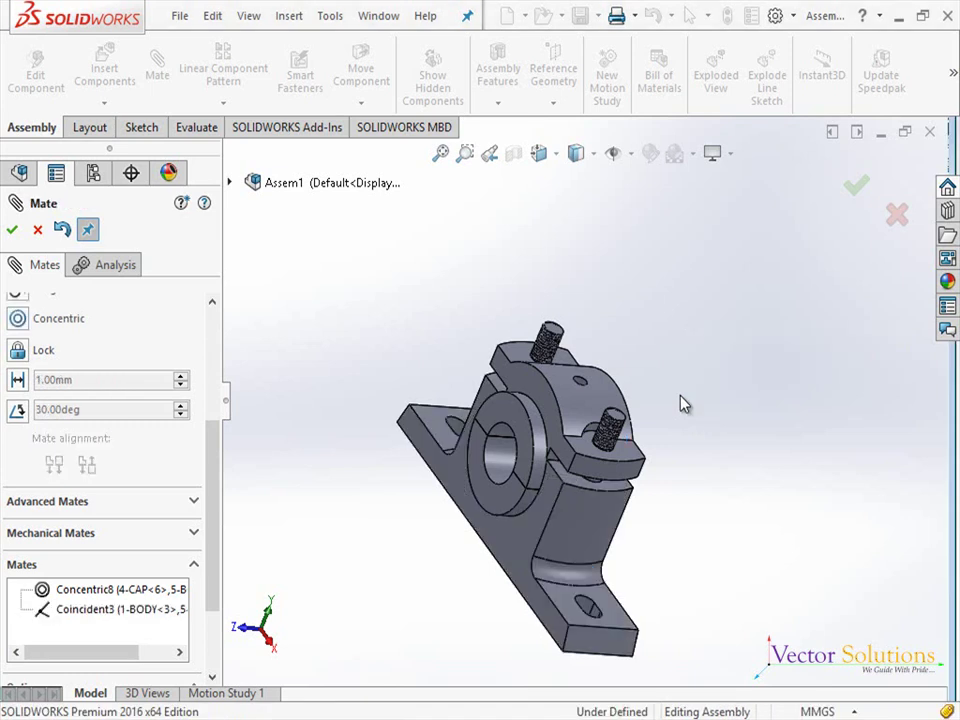
click(852, 190)
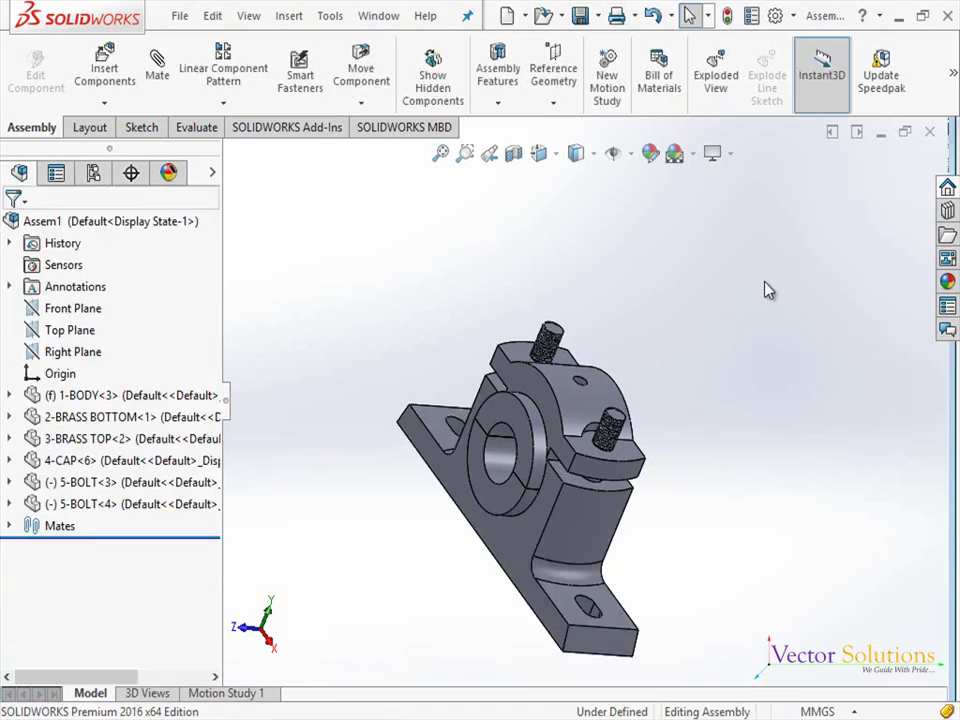
key(ctrl+7)
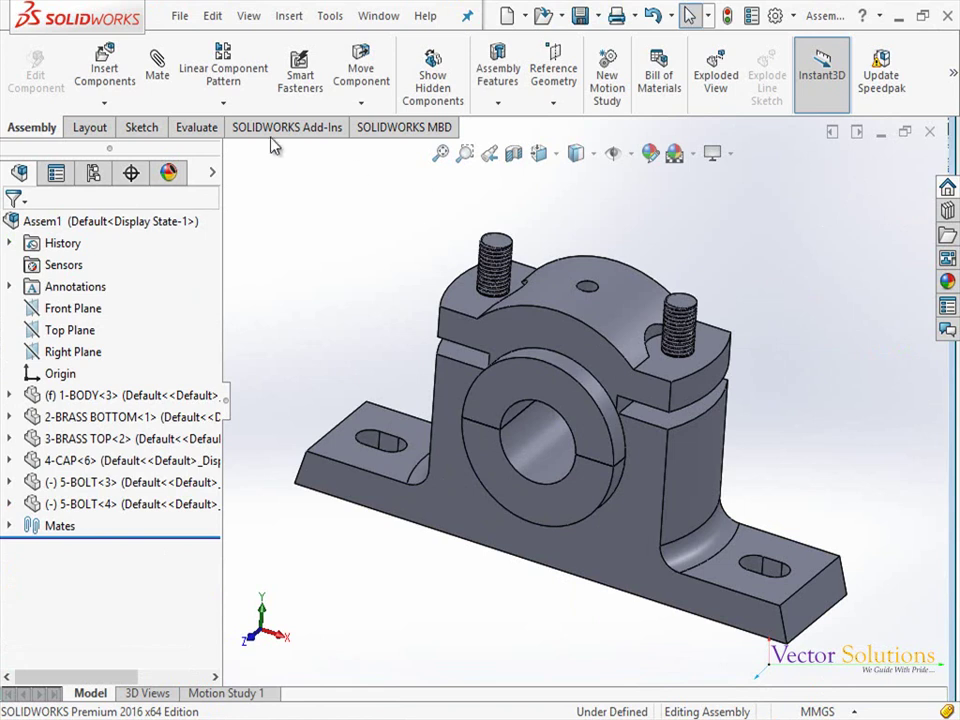
Step: Insert the 6-NUT part and place it floating beside the block above the cap
click(104, 76)
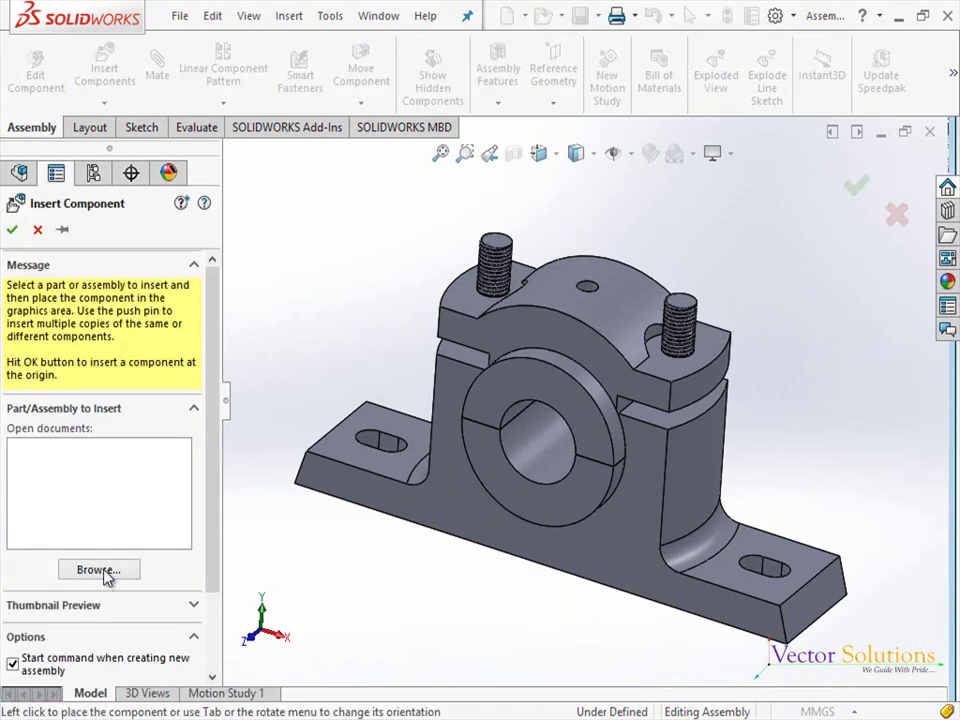
click(99, 569)
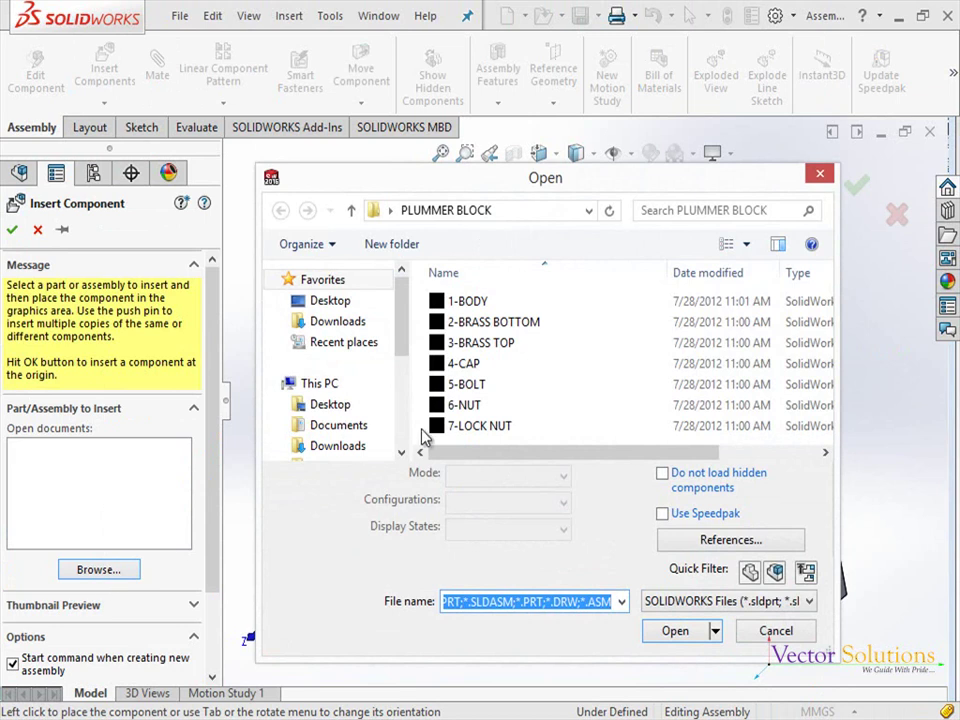
click(449, 404)
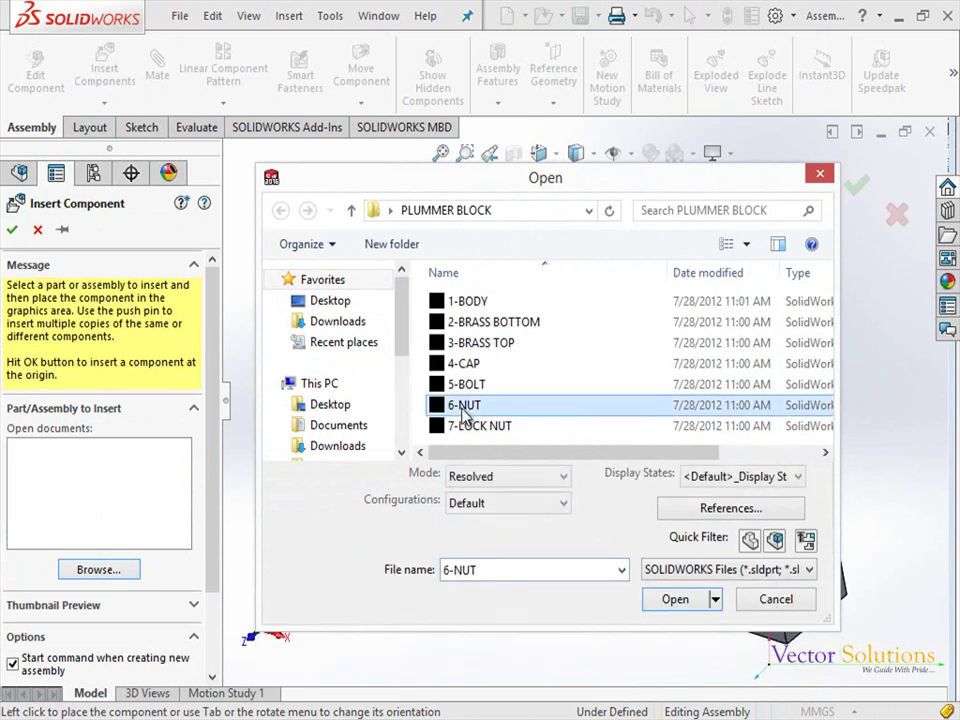
click(658, 601)
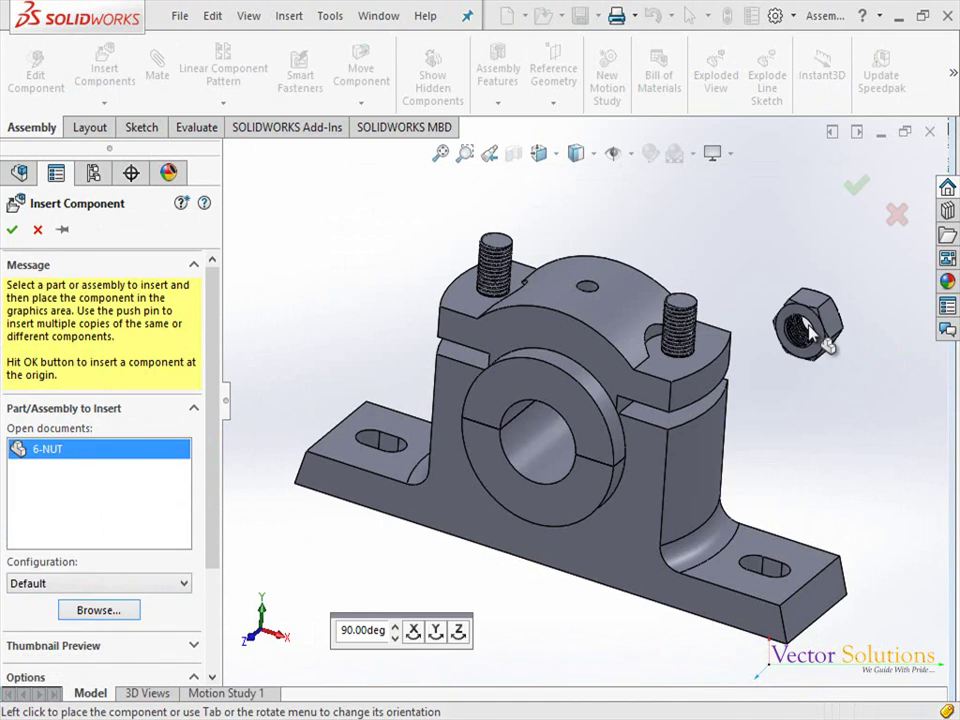
click(806, 332)
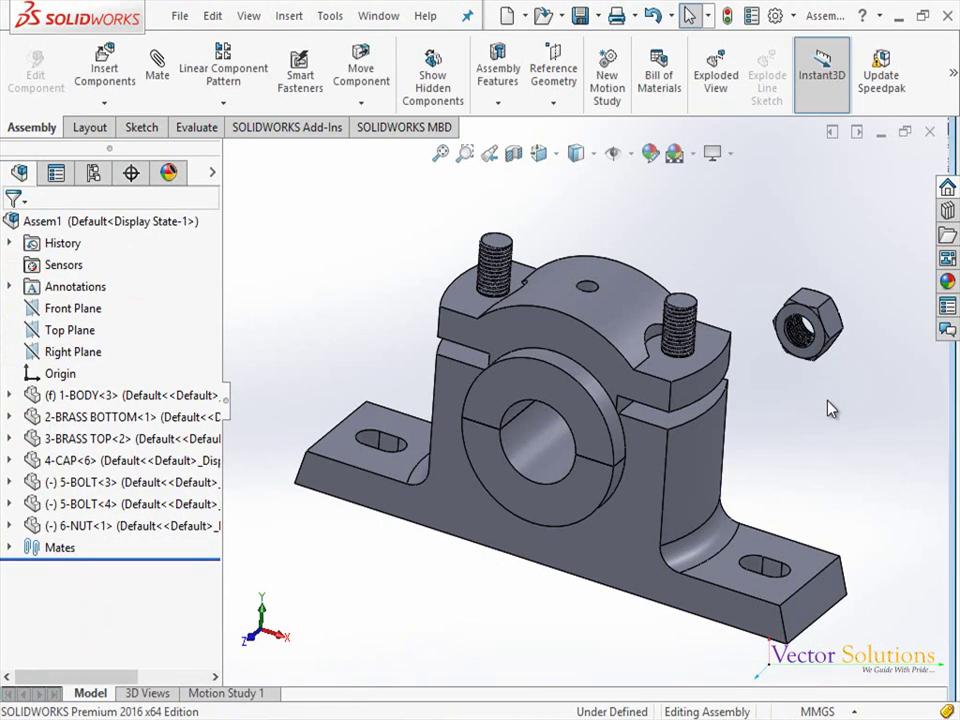
Step: Mate the nut's face coincident with the cap's top face
click(155, 62)
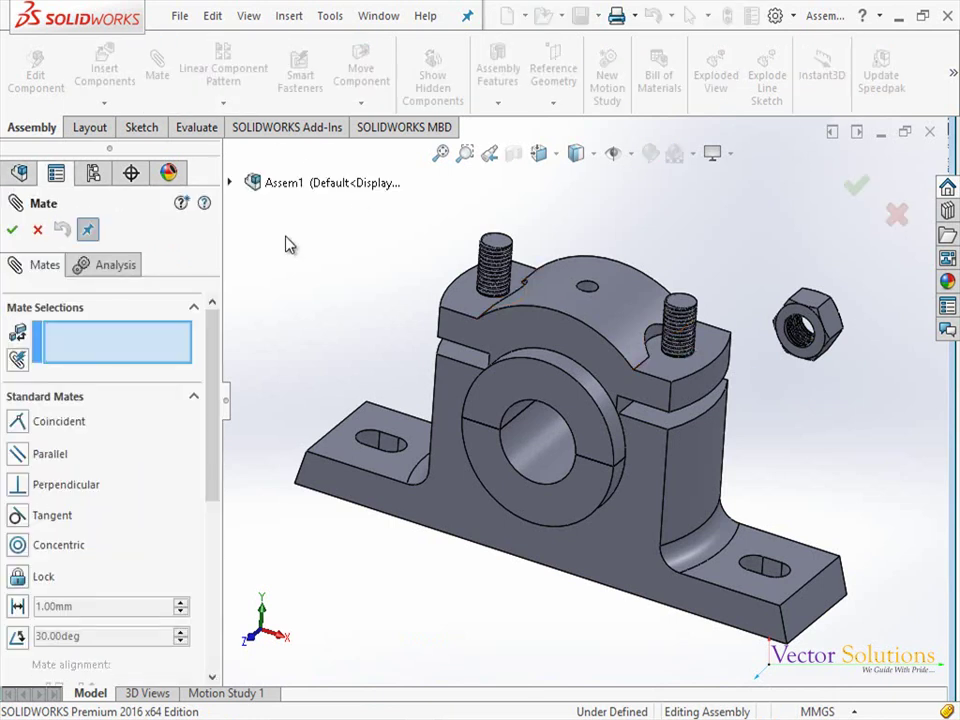
click(462, 302)
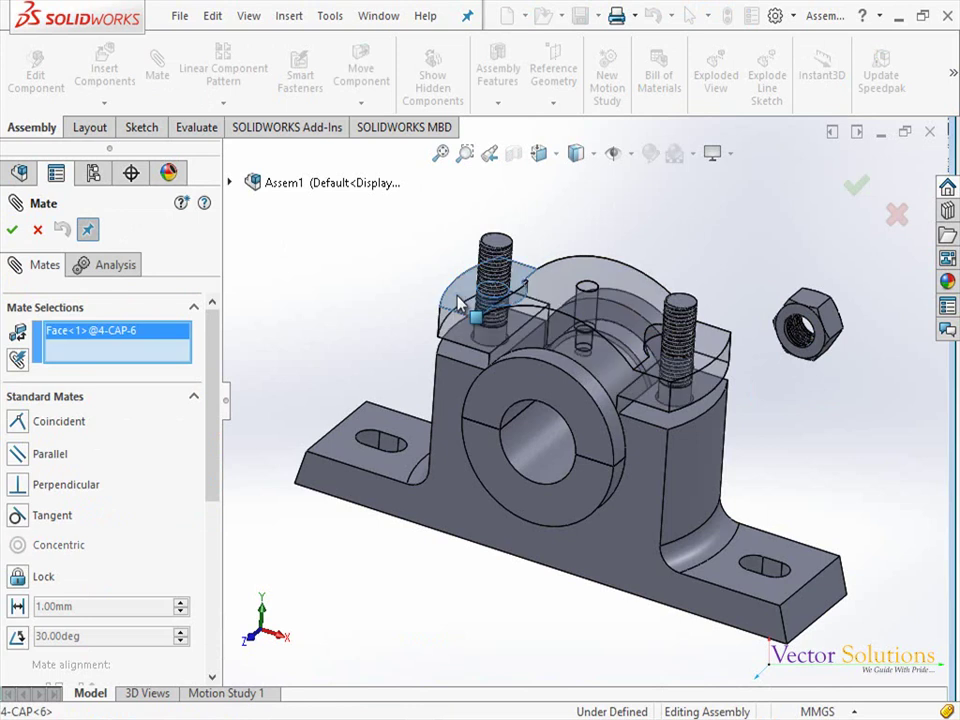
click(790, 322)
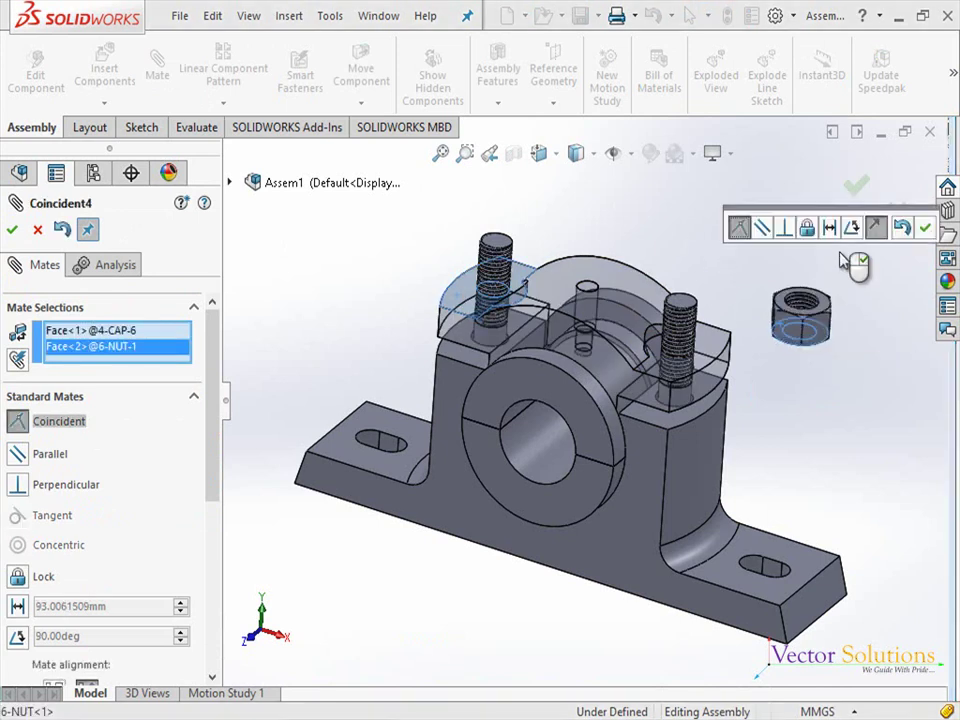
right_click(845, 260)
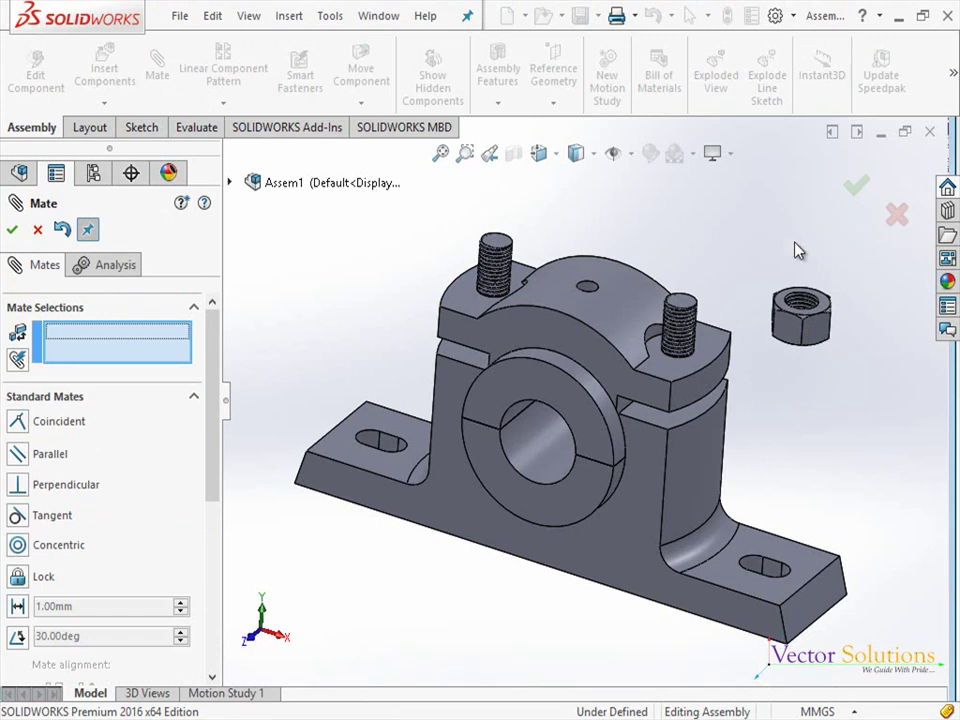
Step: Make the nut's thread concentric with the left bolt's threaded face
scroll(536, 221, down, 2)
scroll(463, 349, down, 3)
scroll(515, 335, down, 4)
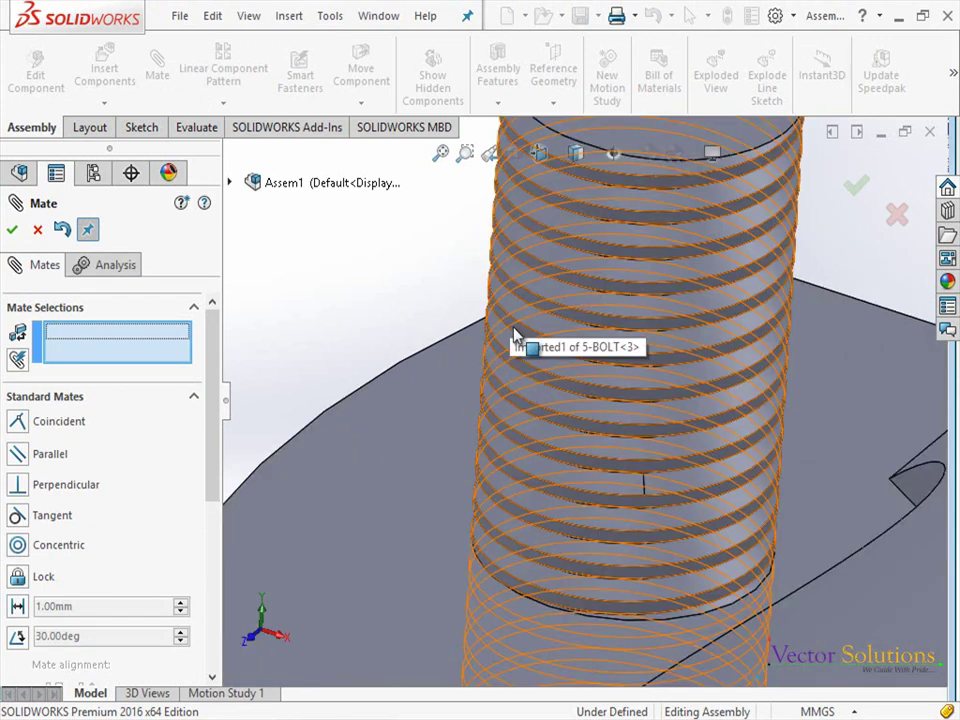
click(515, 335)
scroll(396, 225, up, 3)
scroll(397, 249, up, 2)
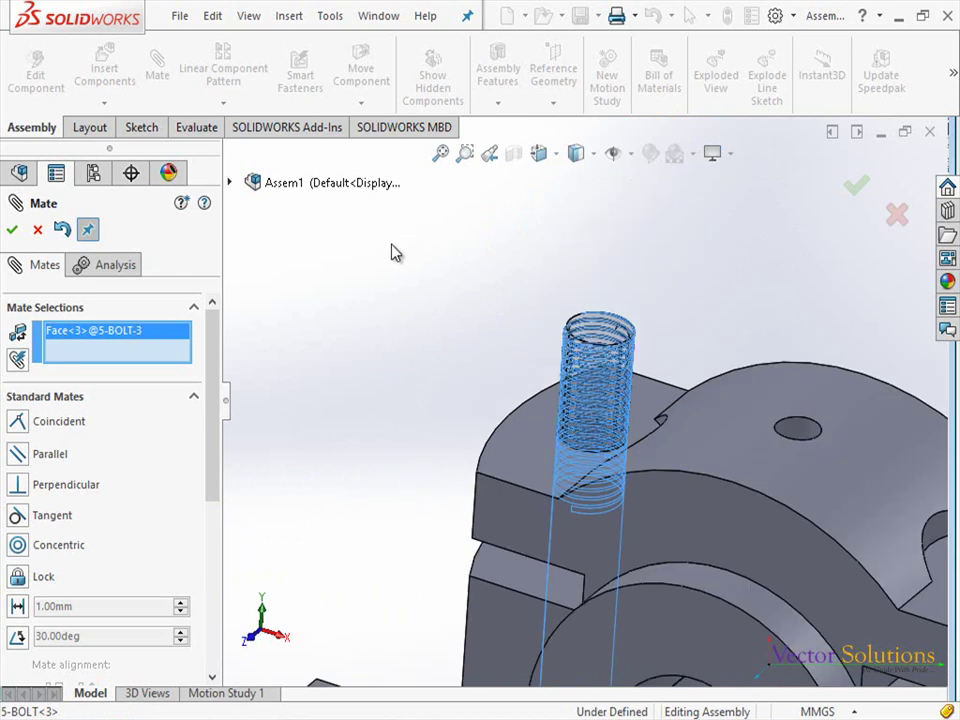
scroll(396, 249, up, 2)
scroll(831, 444, up, 2)
scroll(743, 433, down, 4)
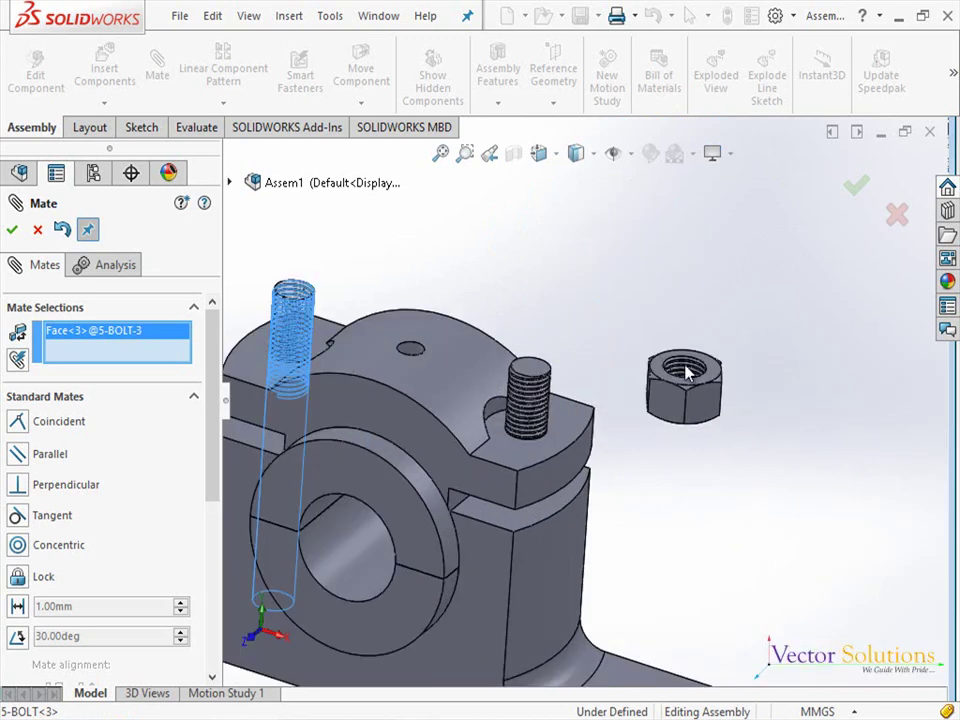
scroll(743, 433, down, 3)
scroll(664, 369, down, 2)
scroll(628, 369, down, 2)
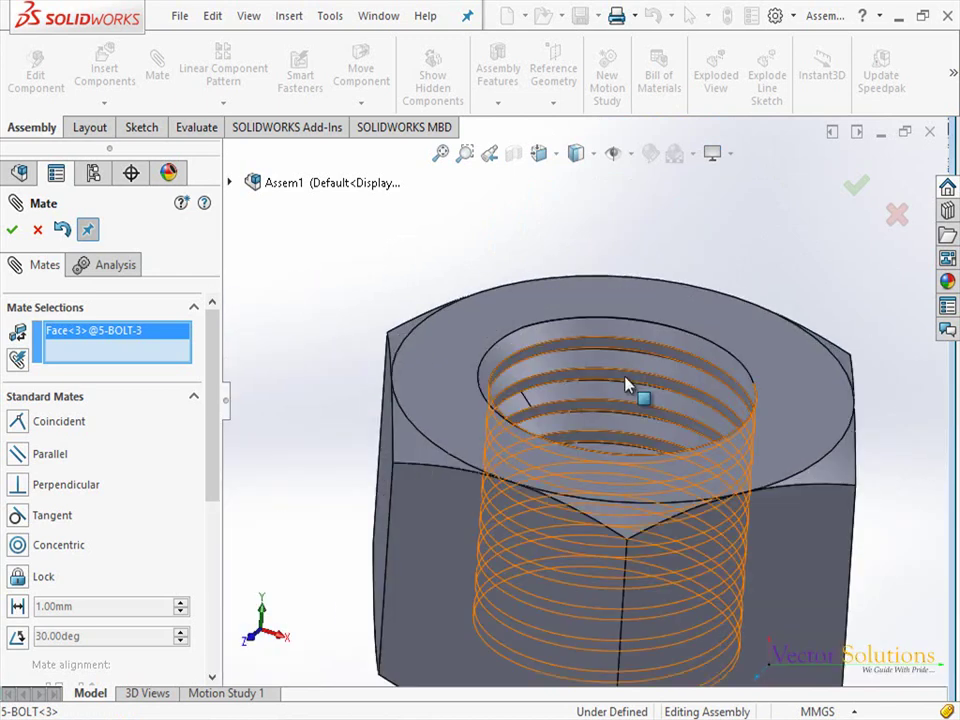
click(627, 386)
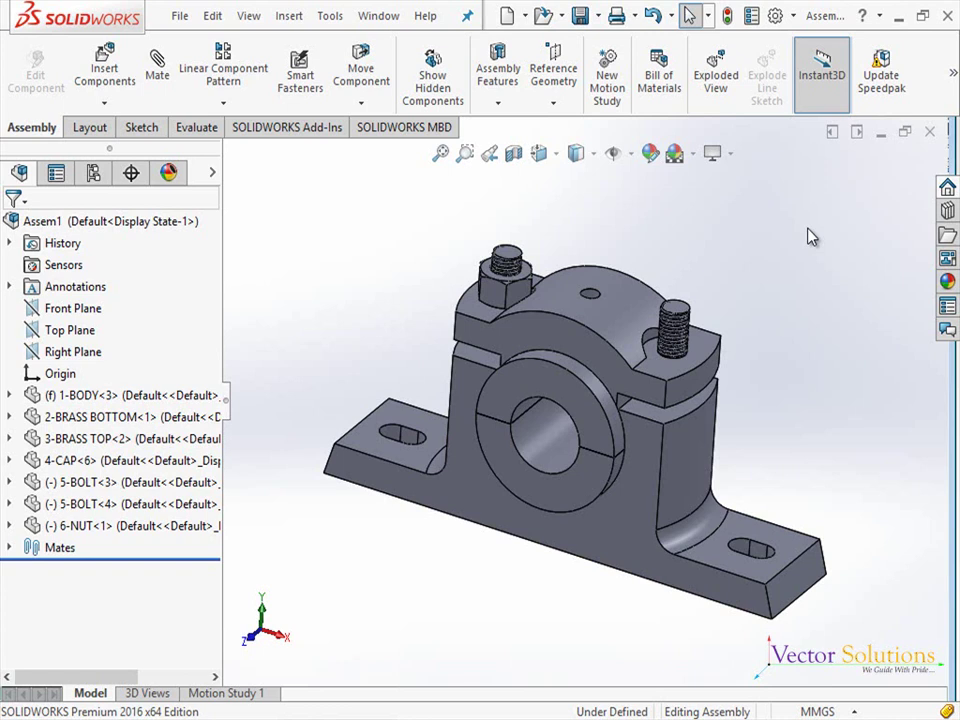
click(82, 70)
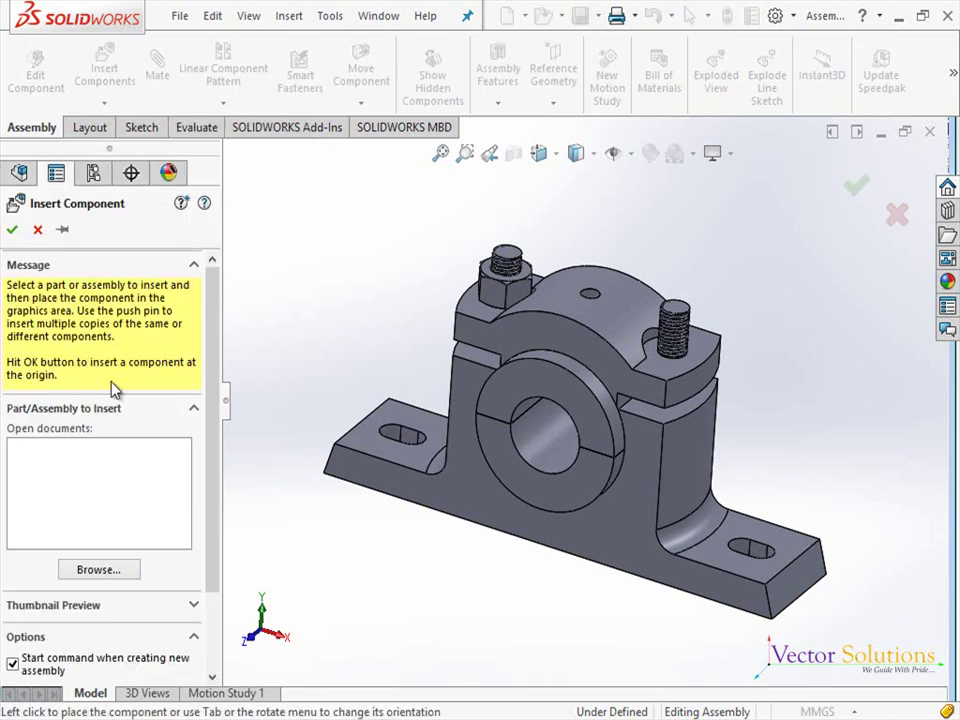
Step: Insert a second 6-NUT part and place it beside the assembly
click(117, 574)
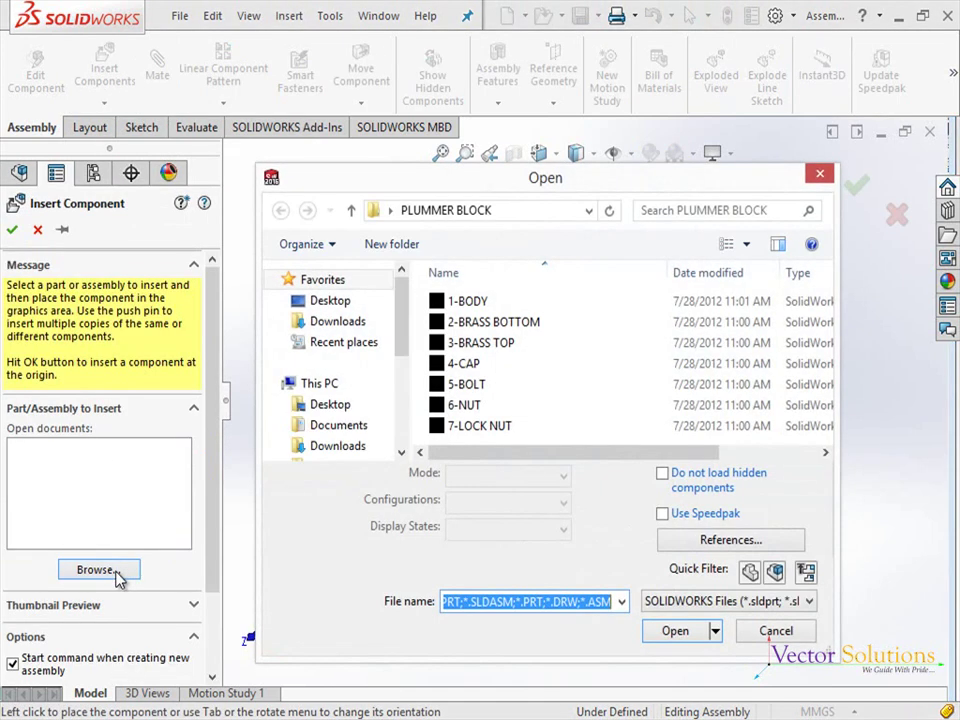
click(494, 410)
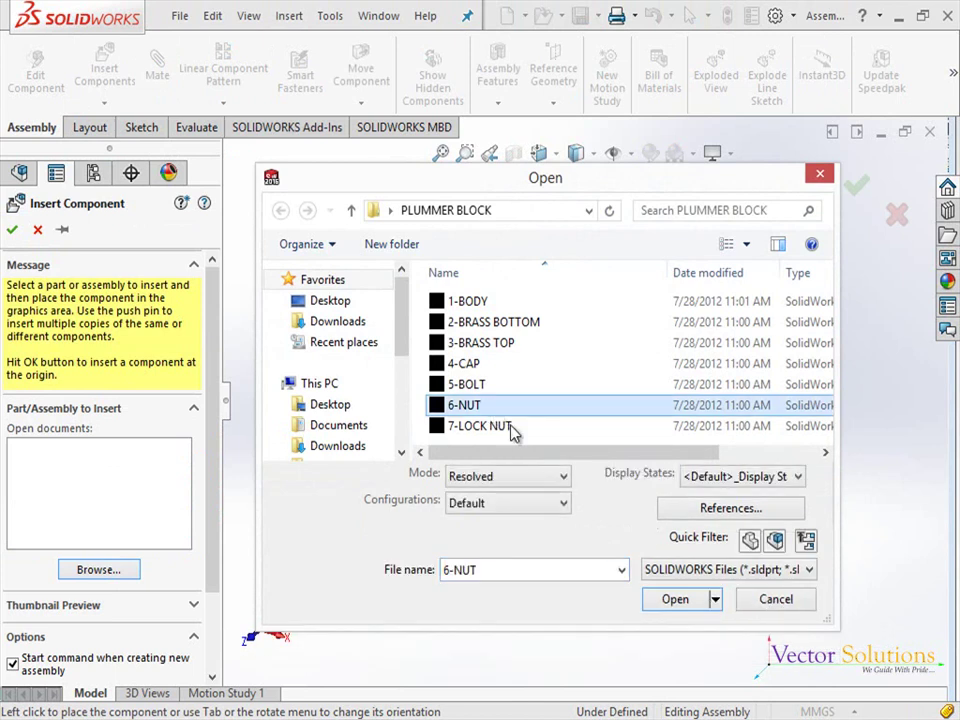
click(672, 600)
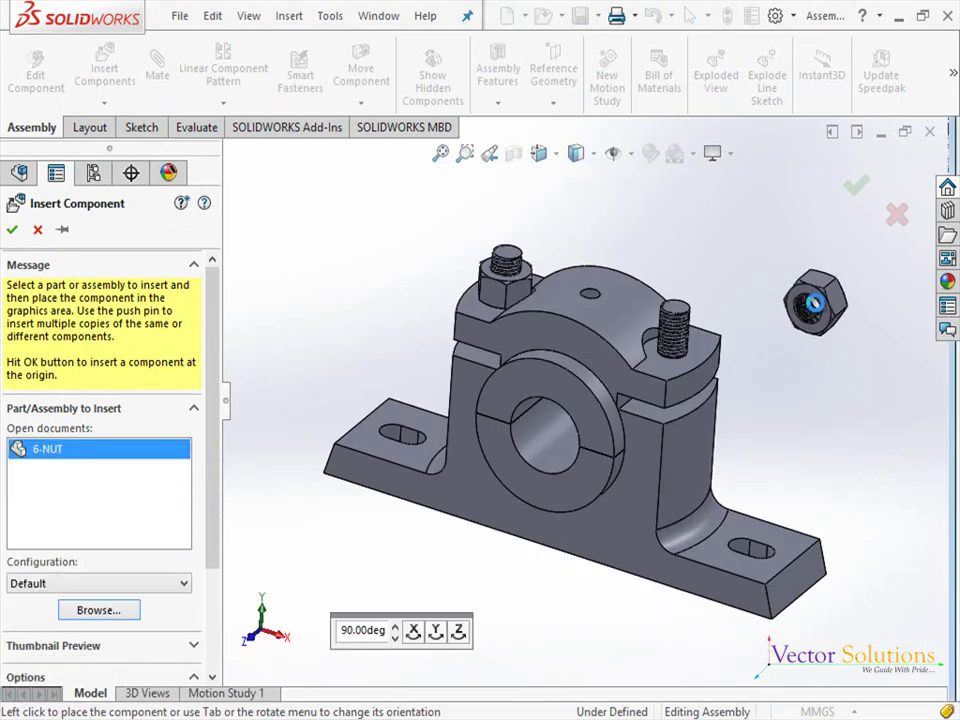
click(833, 314)
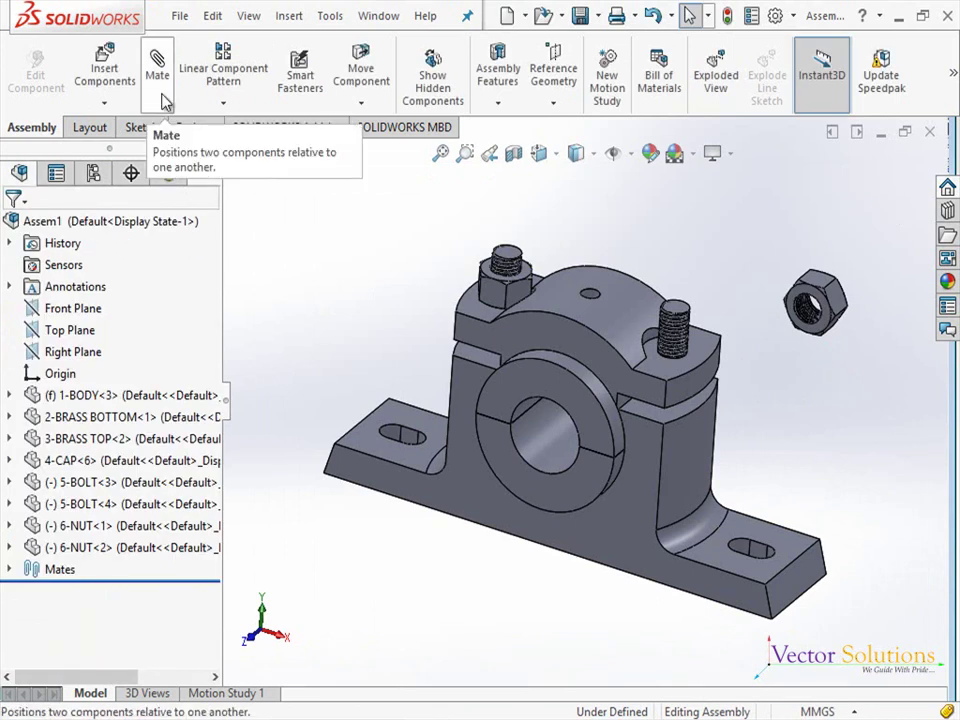
Step: Mate the second nut's face coincident with the cap top near the right bolt
click(164, 101)
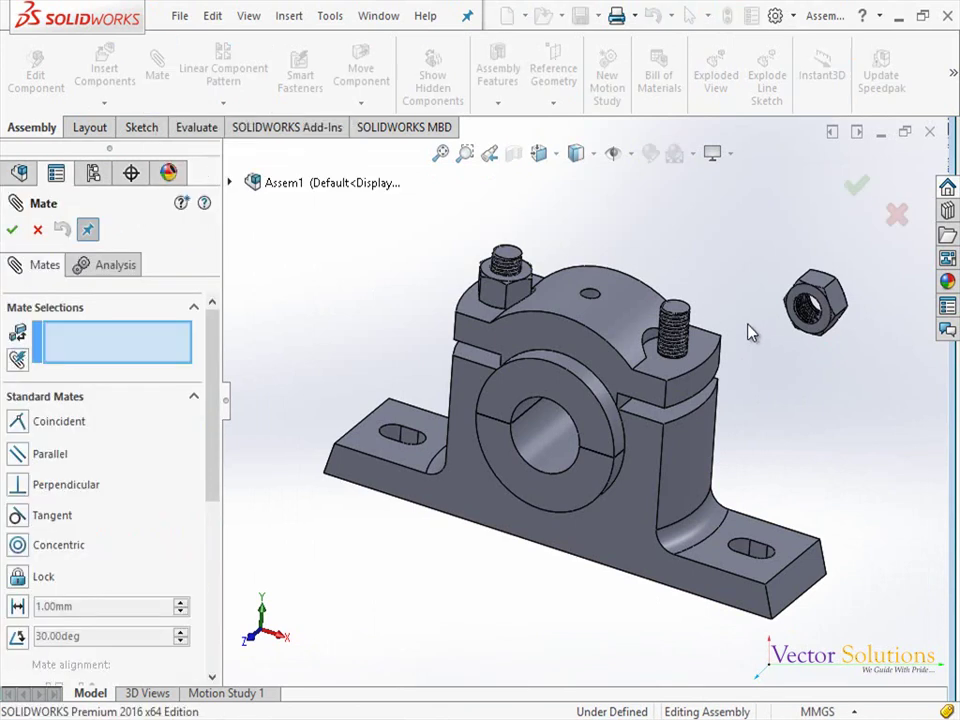
click(712, 356)
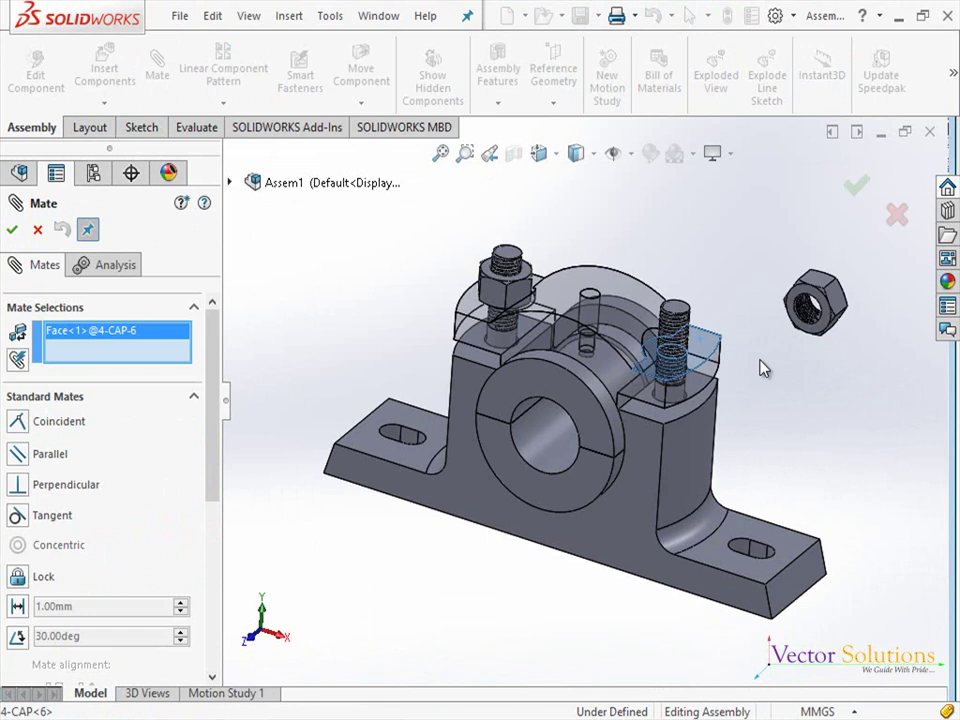
click(826, 324)
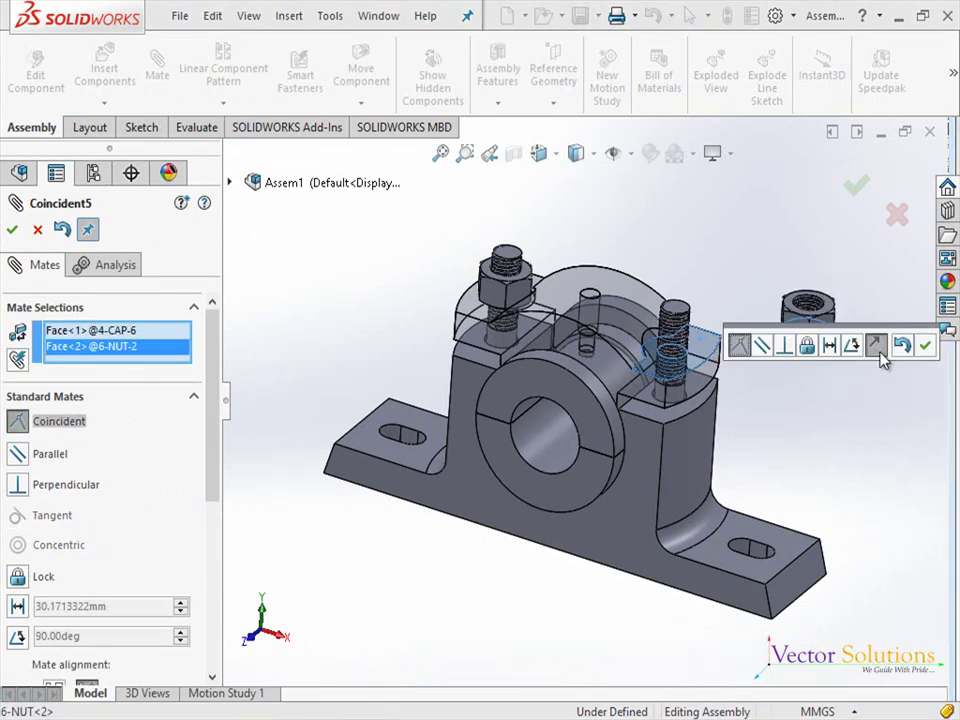
click(925, 346)
click(884, 330)
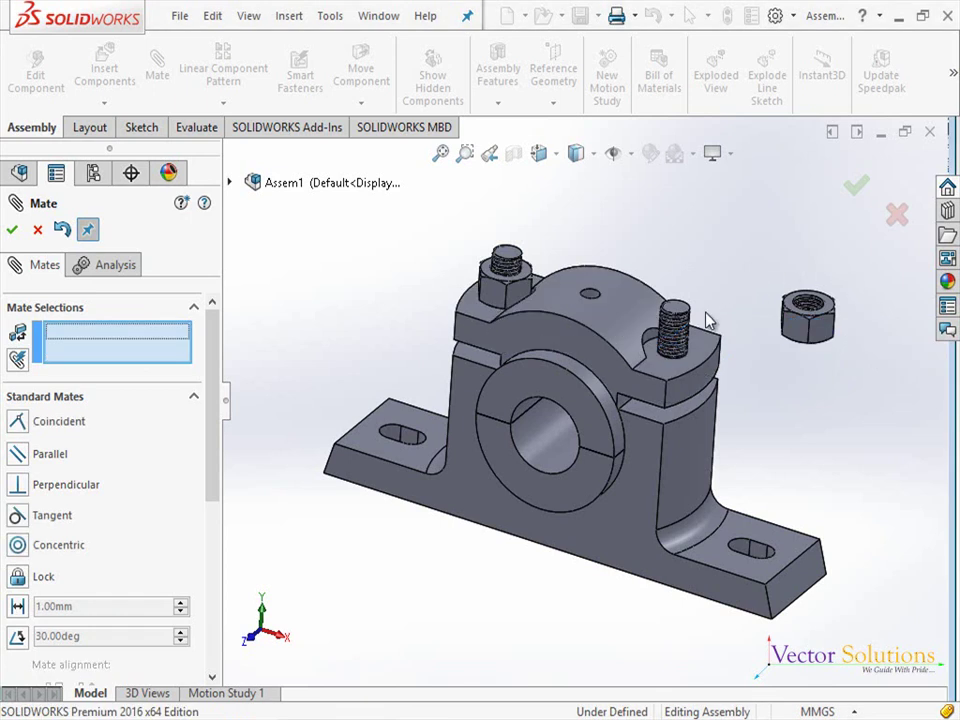
Step: Make the second nut concentric with the right bolt's thread, then zoom to fit the assembly
scroll(680, 340, down, 2)
scroll(630, 364, down, 2)
scroll(600, 366, down, 2)
scroll(596, 366, down, 1)
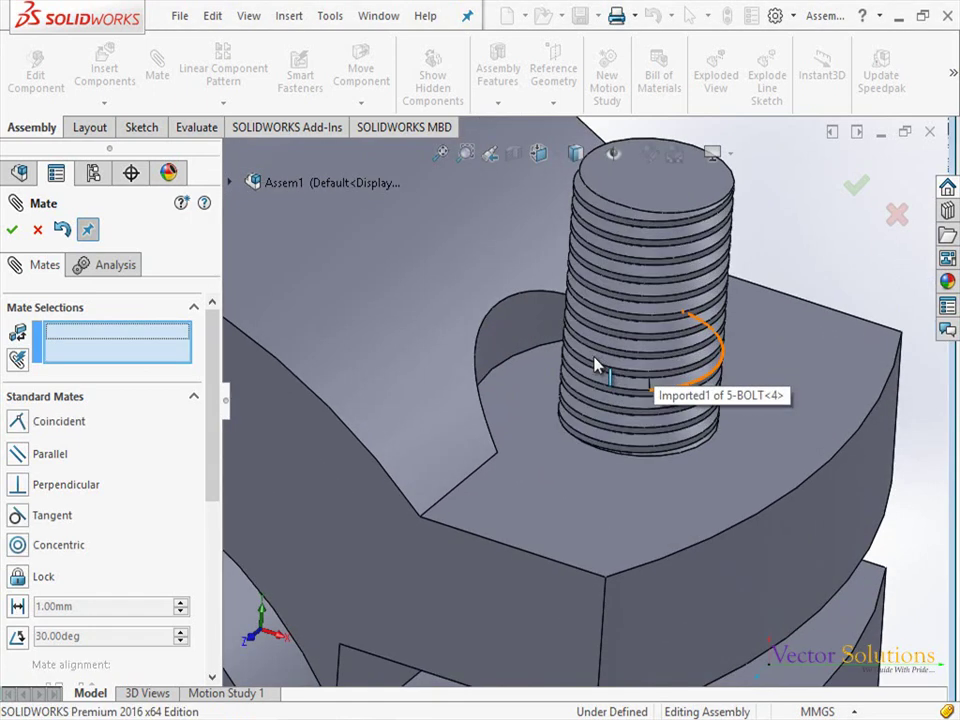
scroll(600, 372, down, 2)
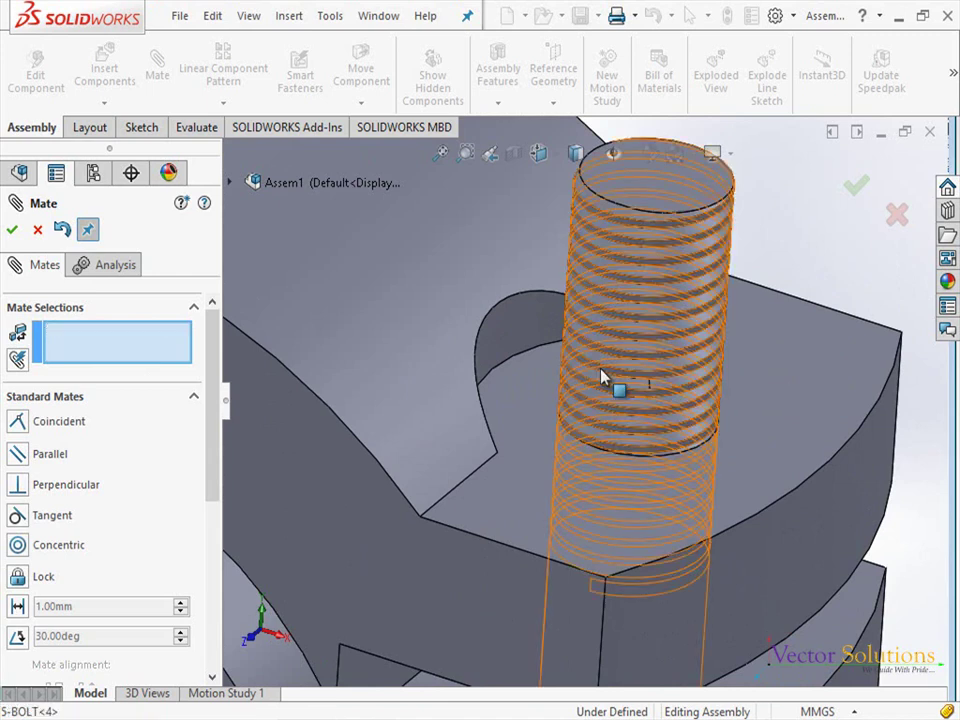
click(603, 377)
scroll(580, 298, up, 3)
scroll(873, 320, down, 2)
scroll(722, 368, down, 2)
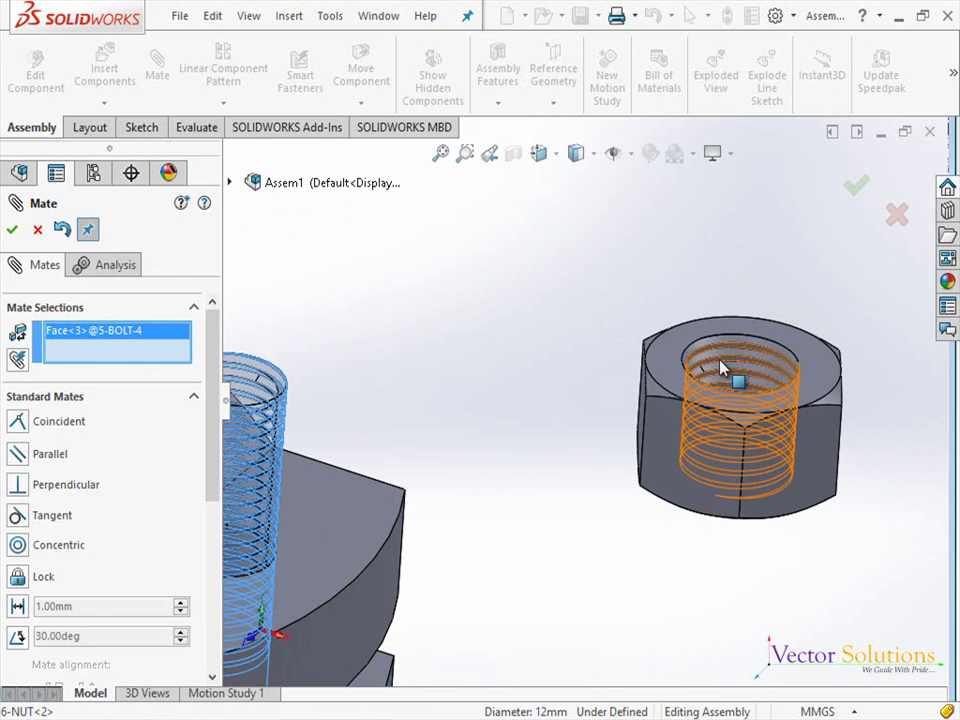
click(724, 368)
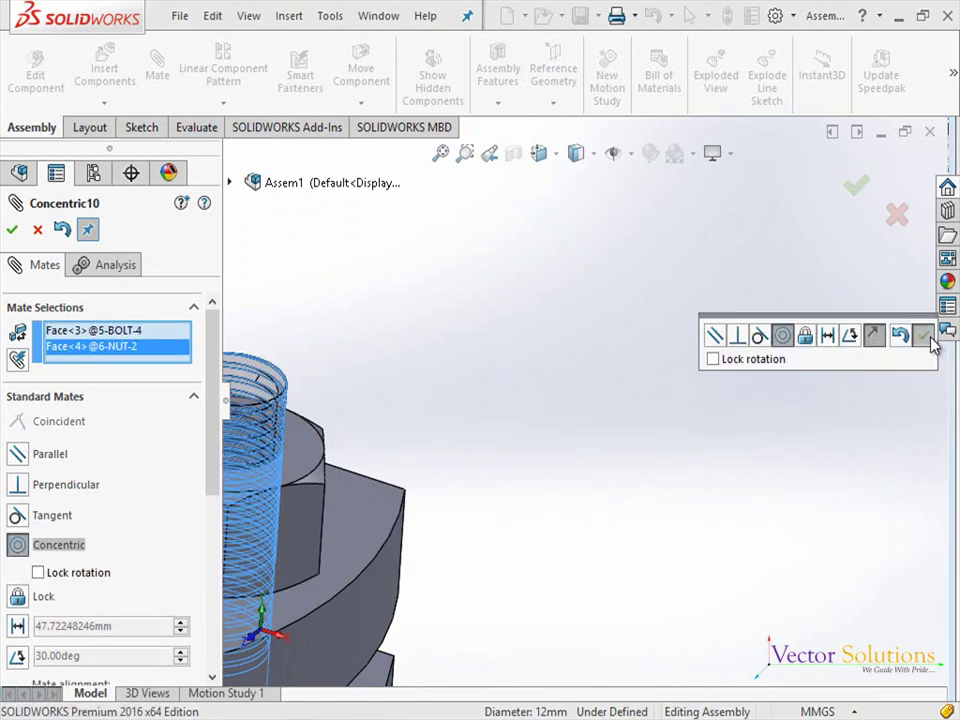
click(922, 335)
click(857, 188)
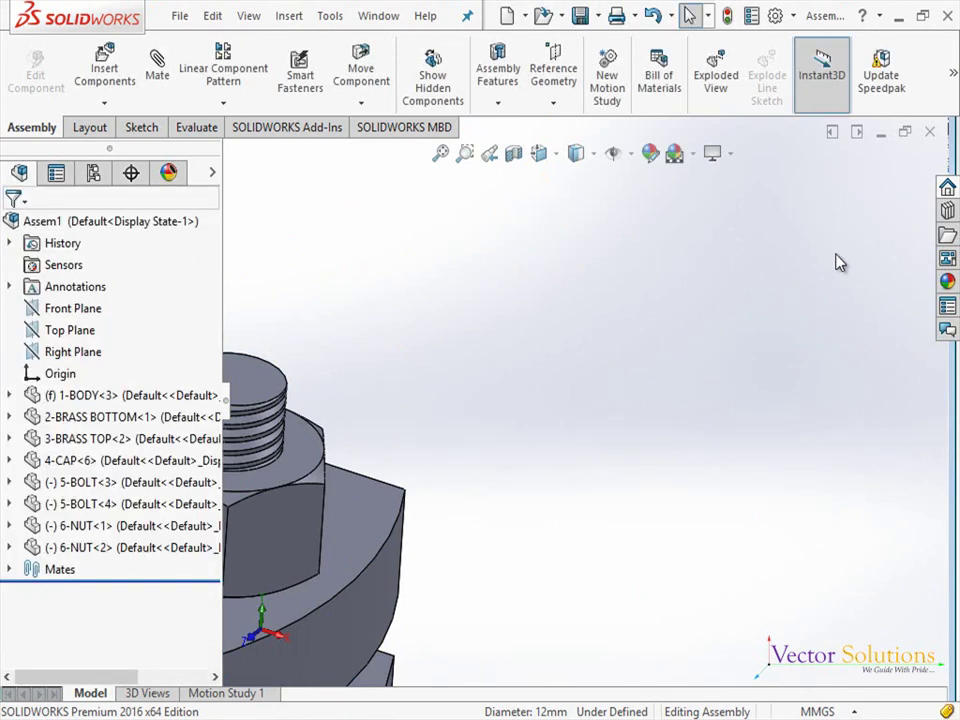
key(f)
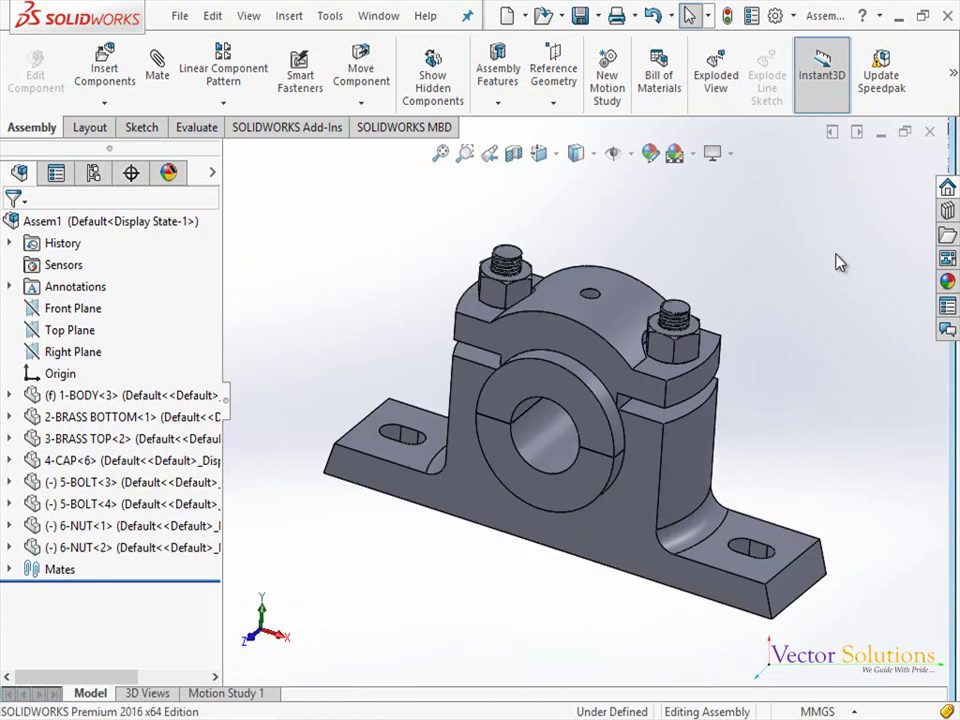
Step: Insert the 7-LOCK NUT part and place it in the assembly
click(131, 70)
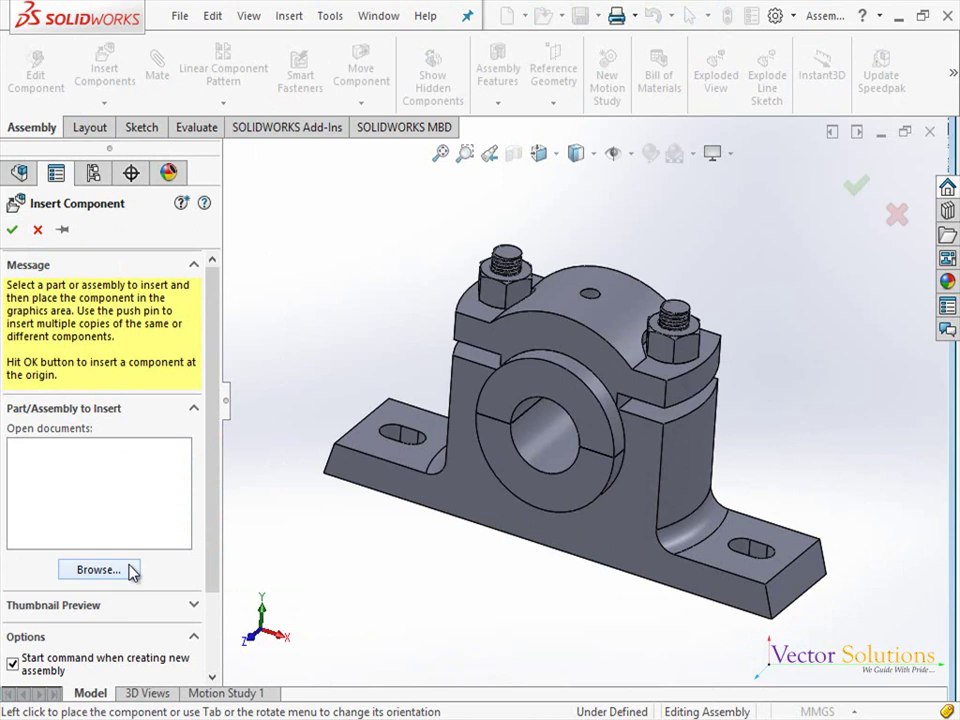
click(130, 570)
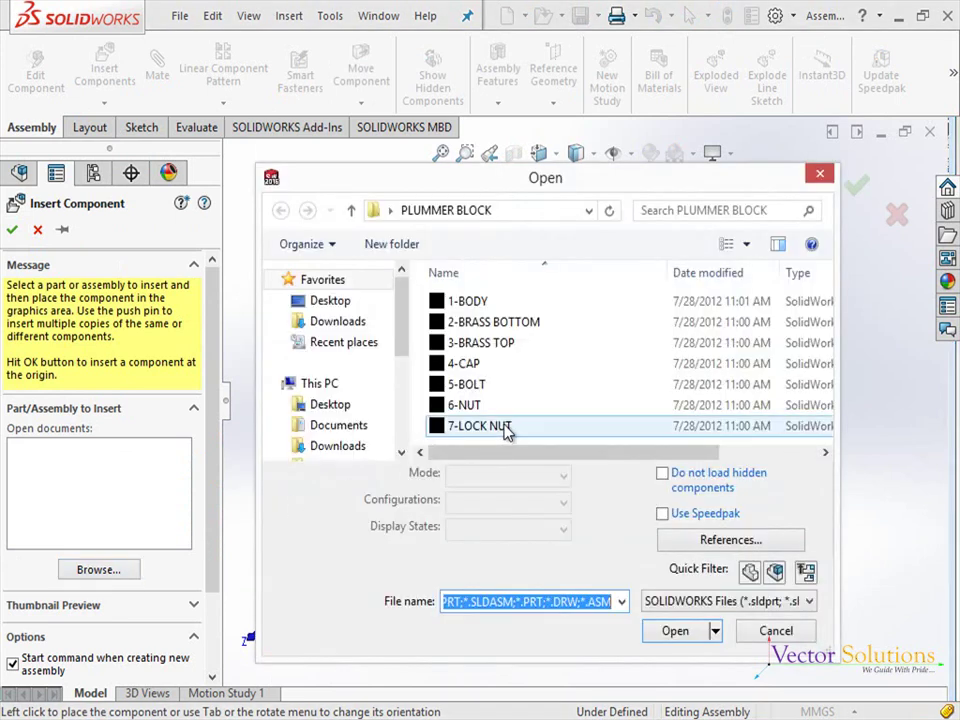
click(502, 426)
click(696, 604)
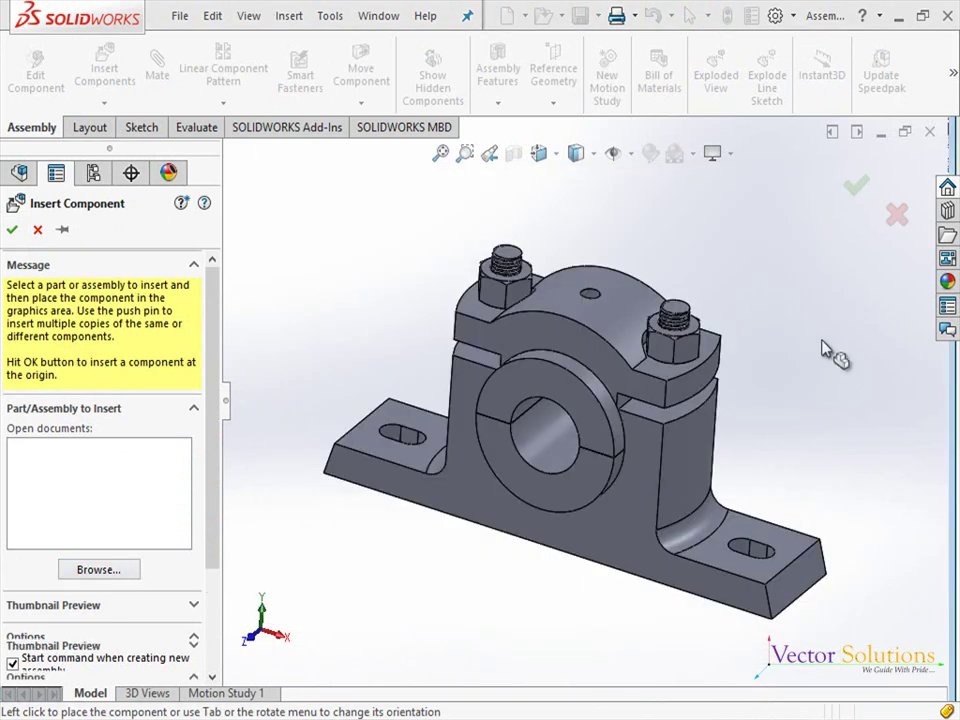
click(826, 333)
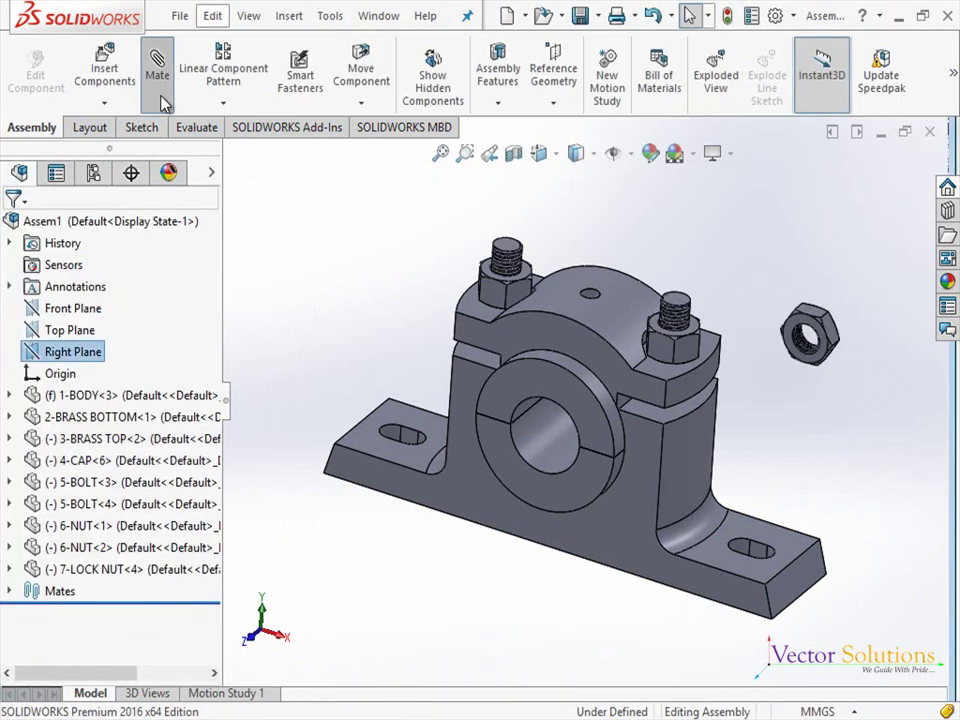
Step: Mate the lock nut's faces coincident with the left 6-NUT so it sits on top
click(163, 103)
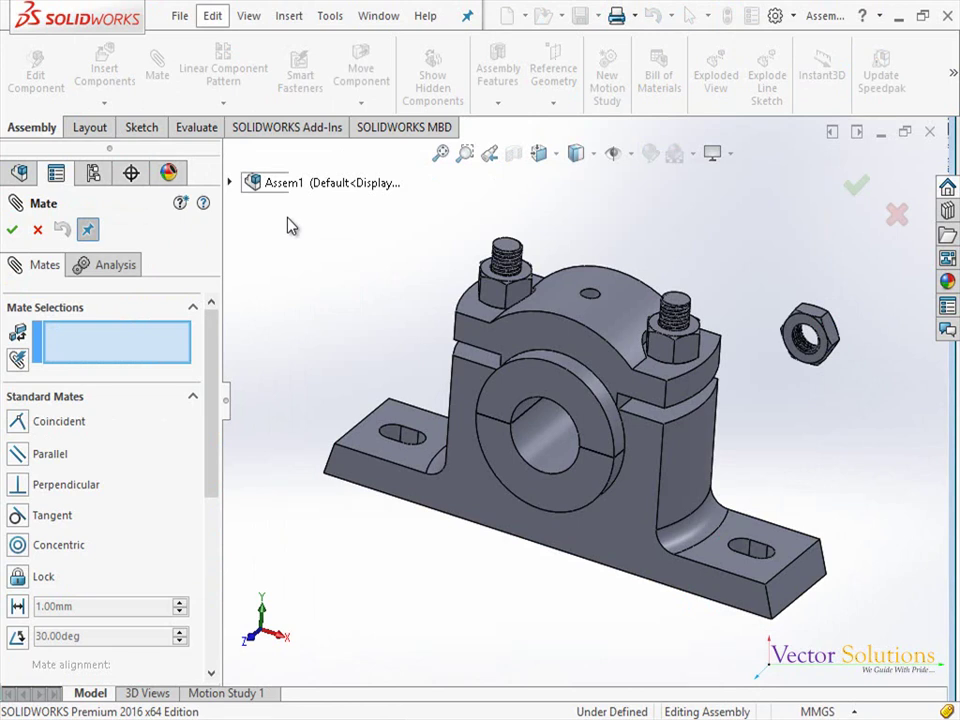
click(527, 279)
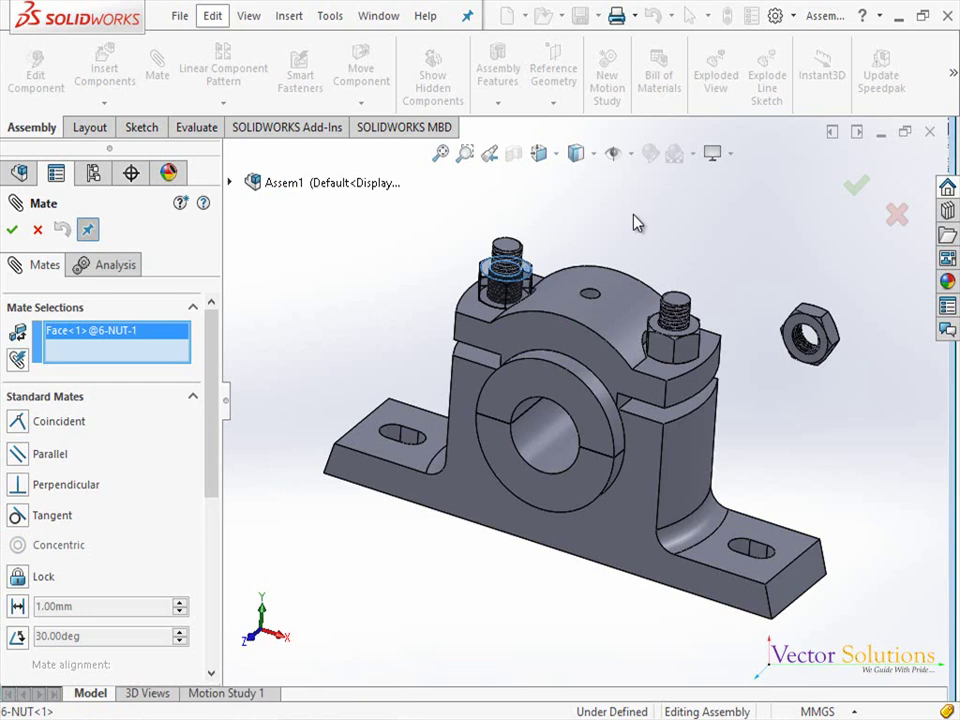
click(797, 333)
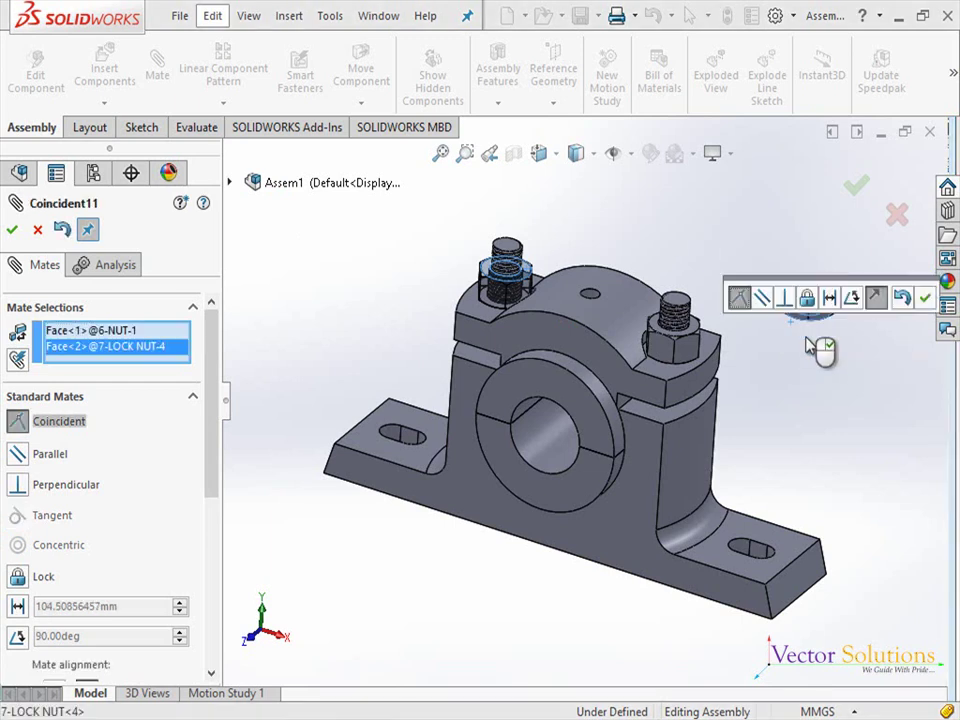
key(Escape)
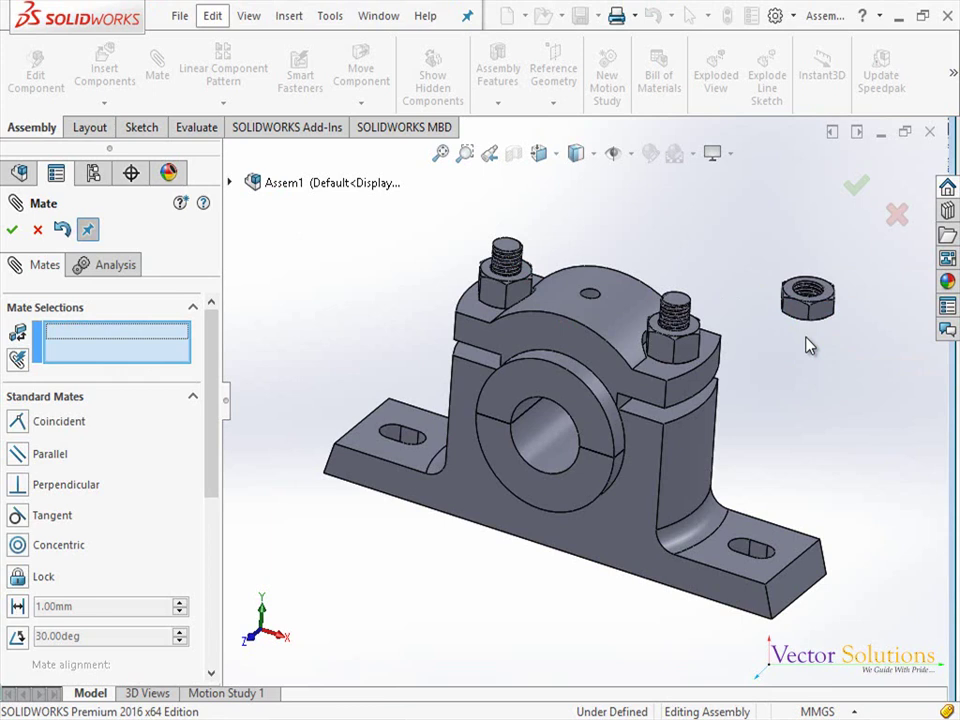
click(513, 292)
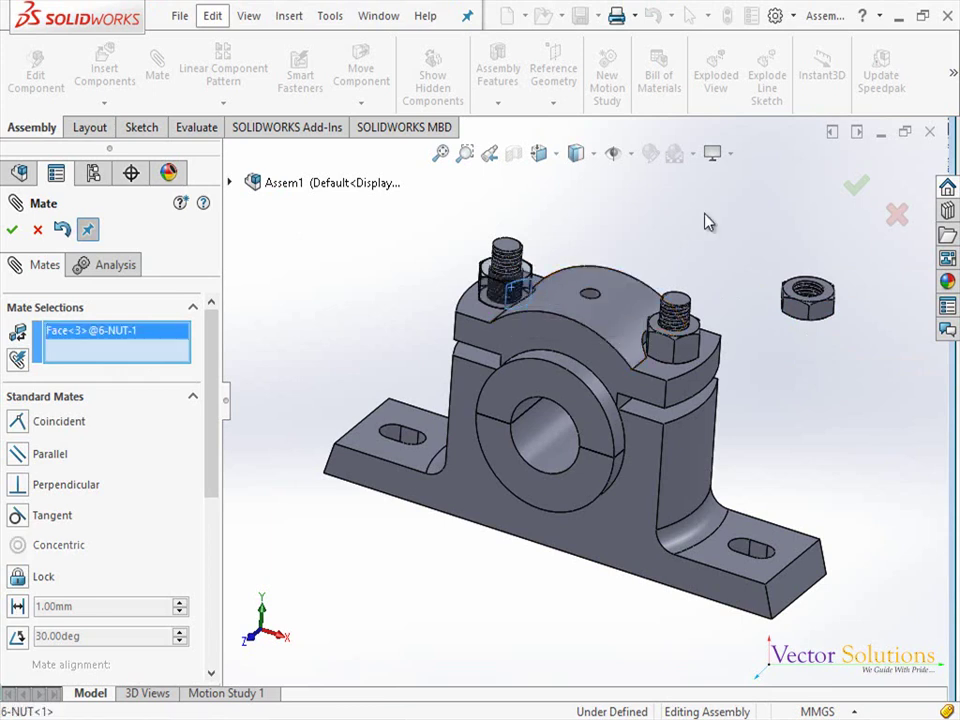
click(832, 322)
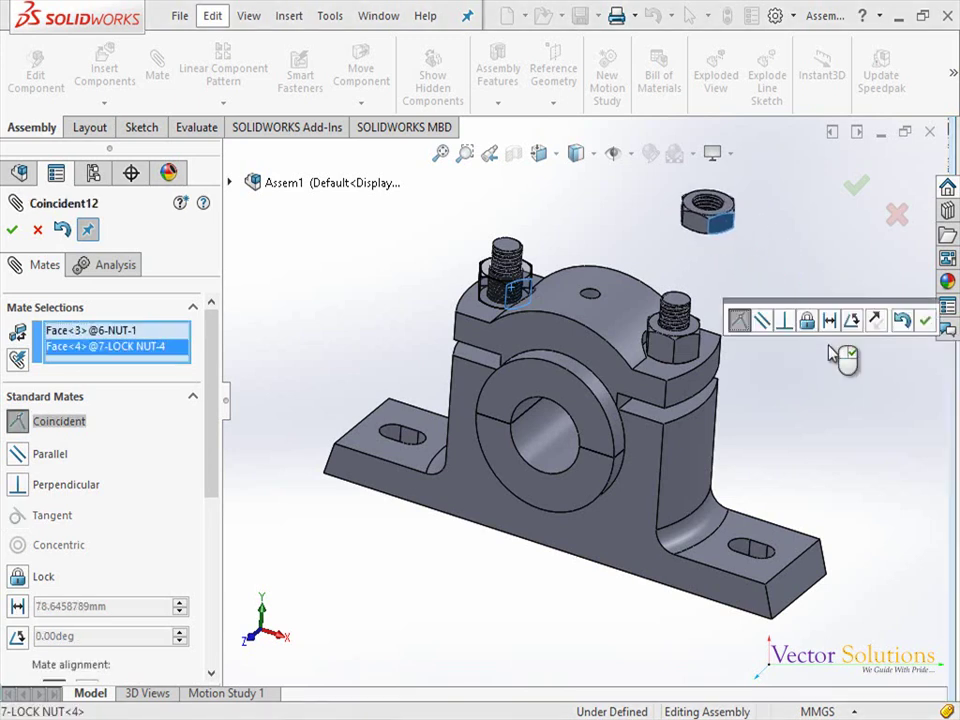
right_click(829, 346)
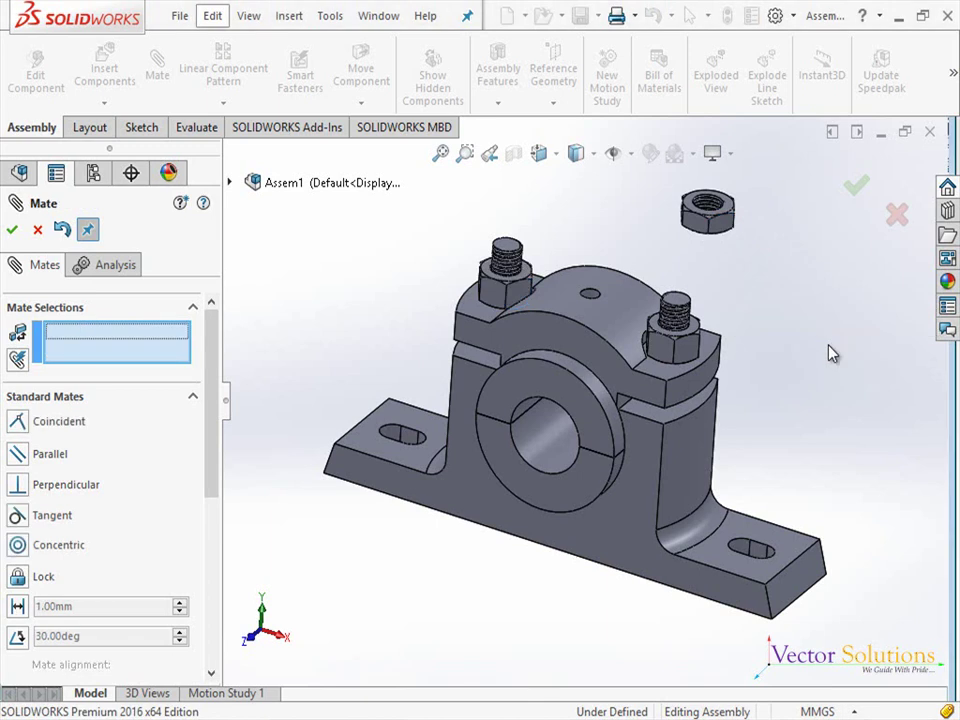
click(489, 298)
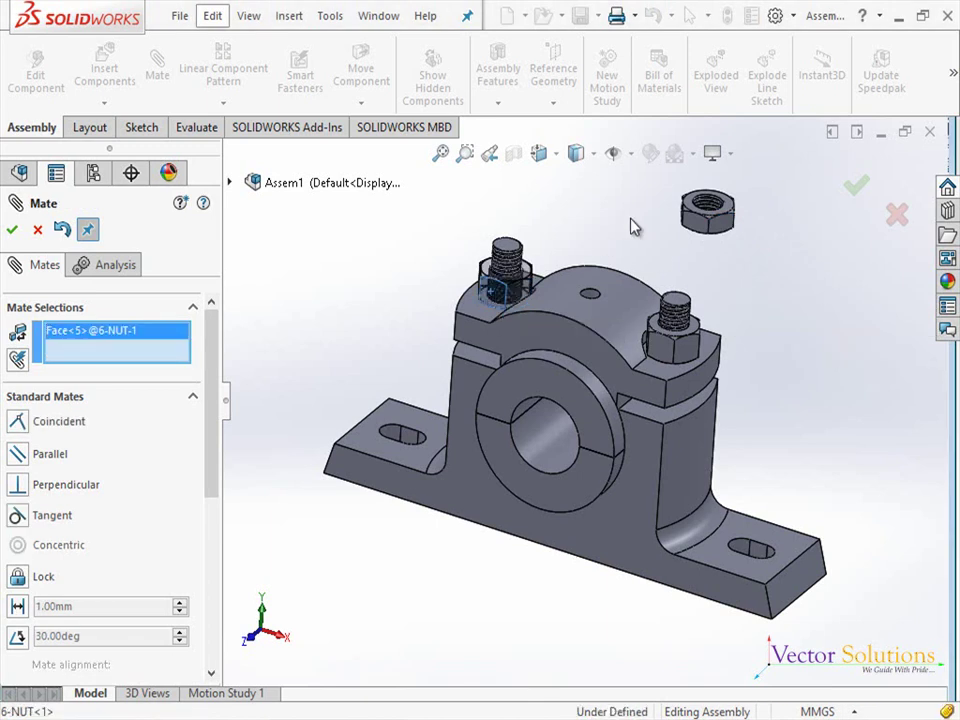
click(707, 236)
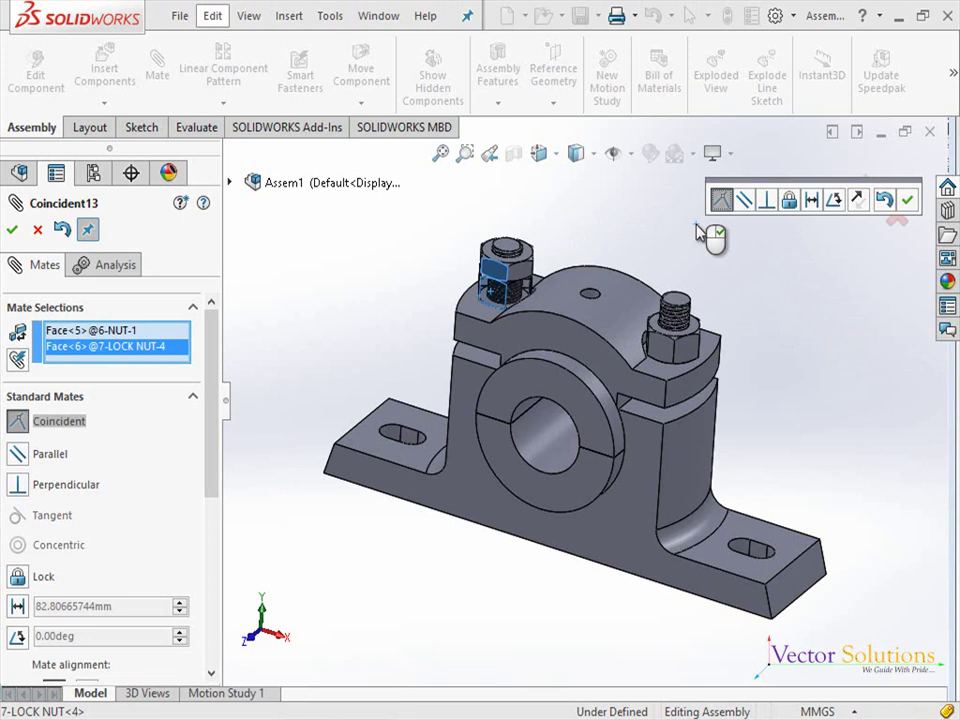
right_click(698, 228)
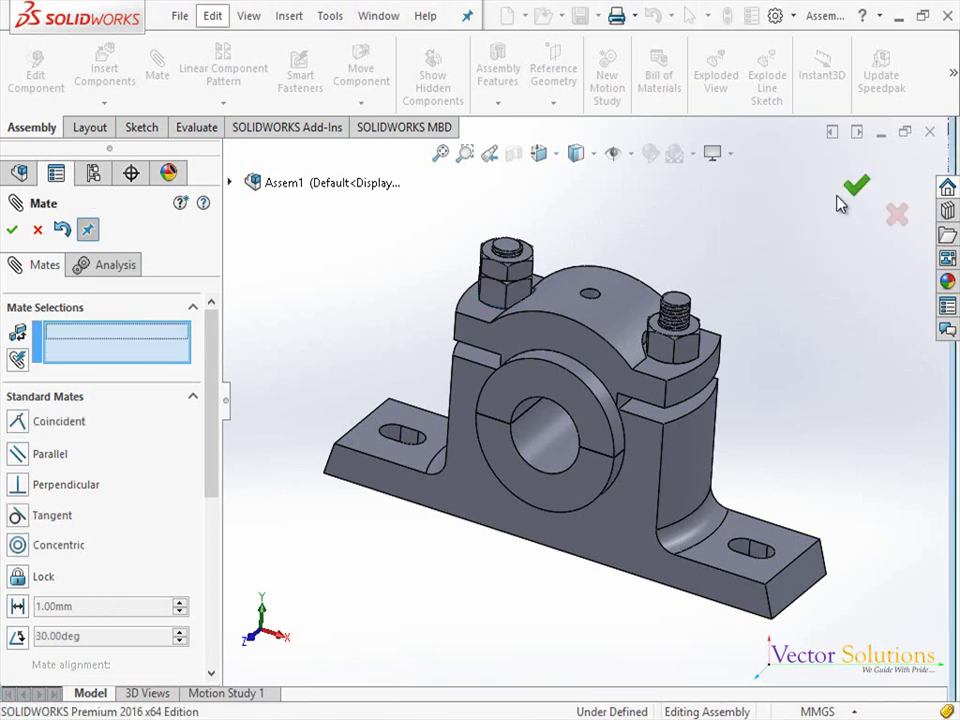
click(856, 186)
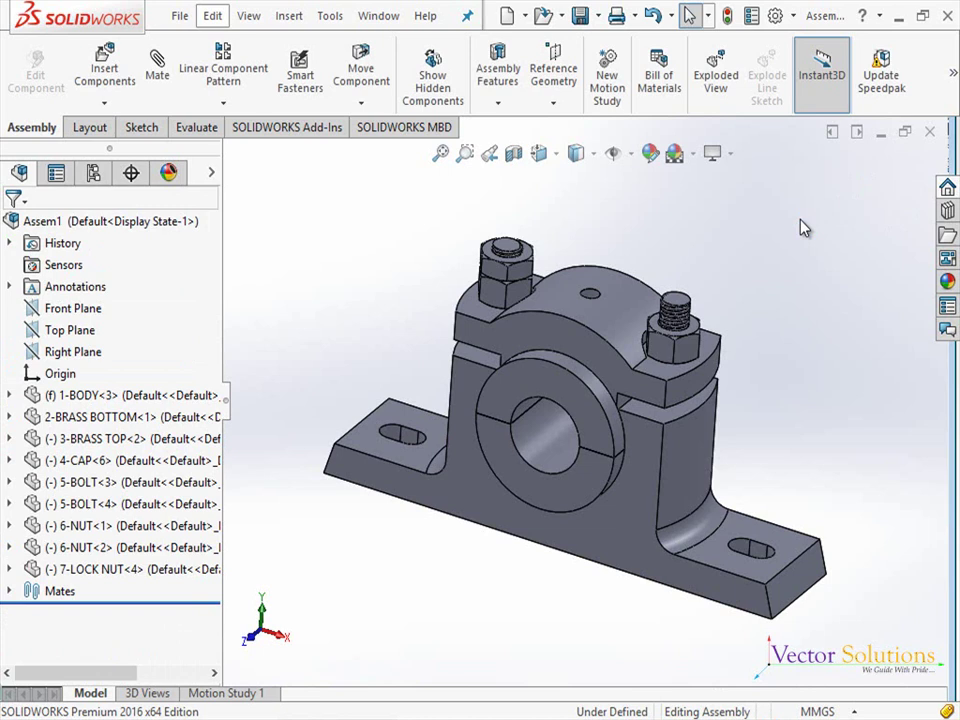
Step: Insert a second 7-LOCK NUT part and place it beside the assembly
click(112, 80)
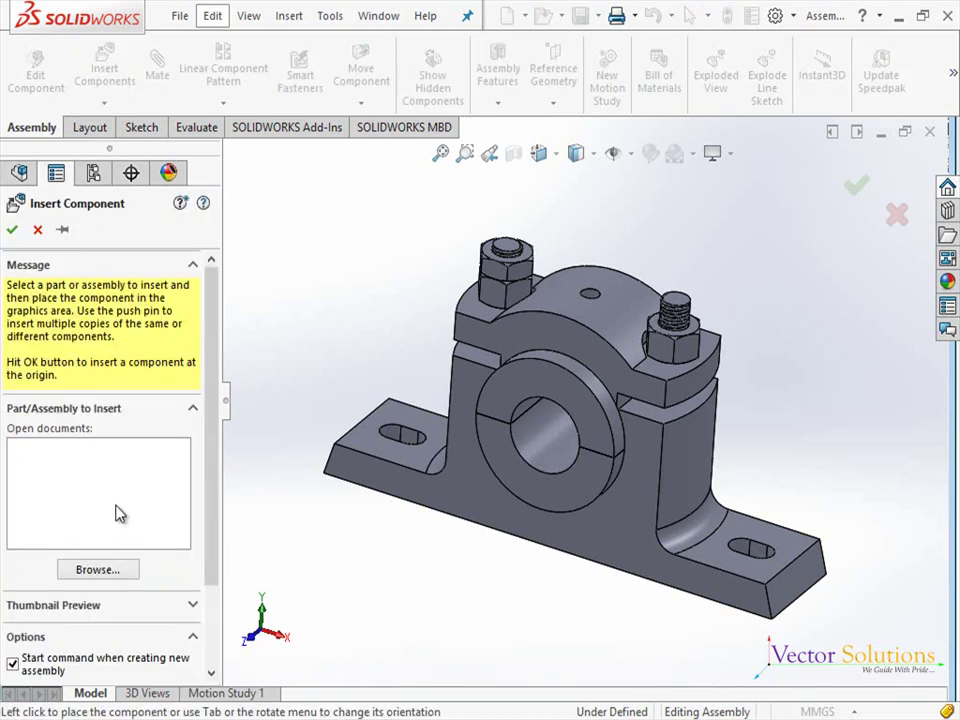
click(117, 569)
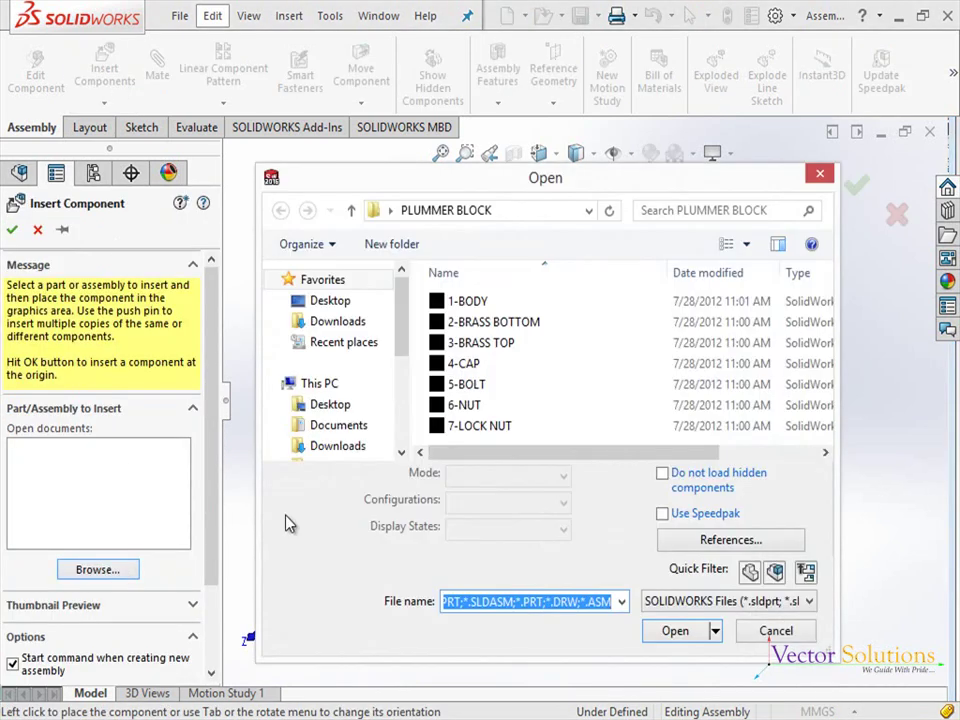
click(480, 425)
click(675, 598)
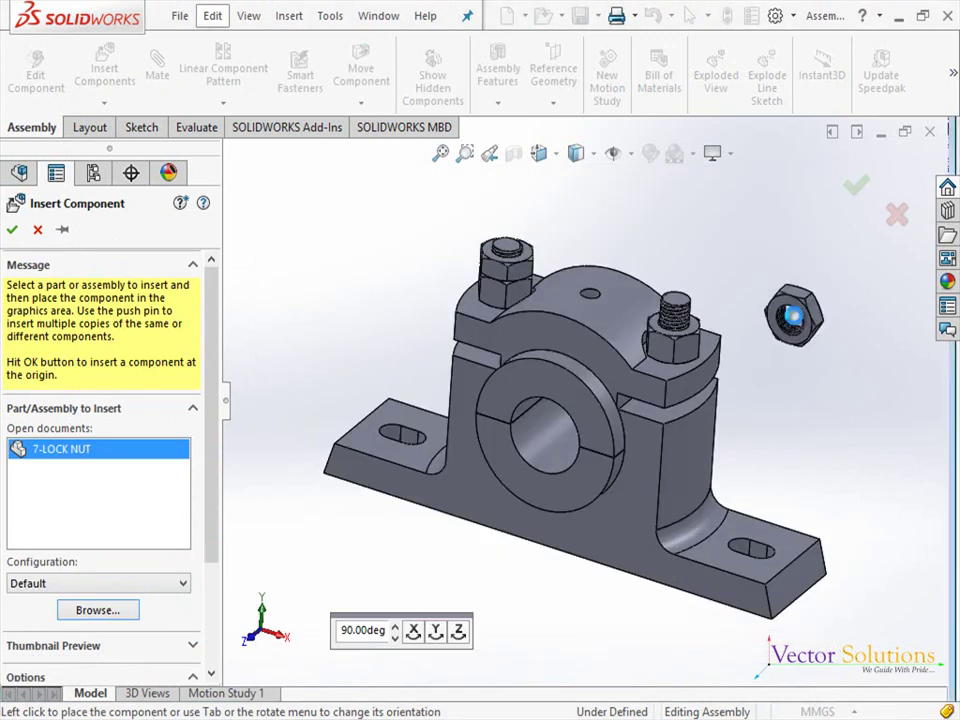
click(794, 320)
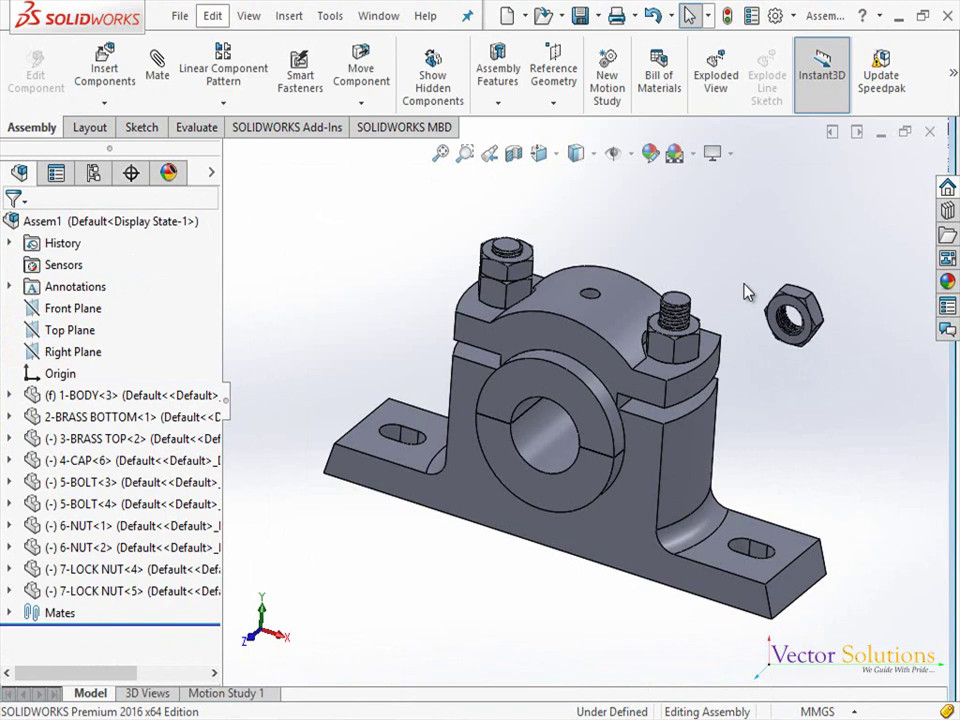
Step: Mate the second lock nut coincident with the right 6-NUT so it sits on top
click(157, 68)
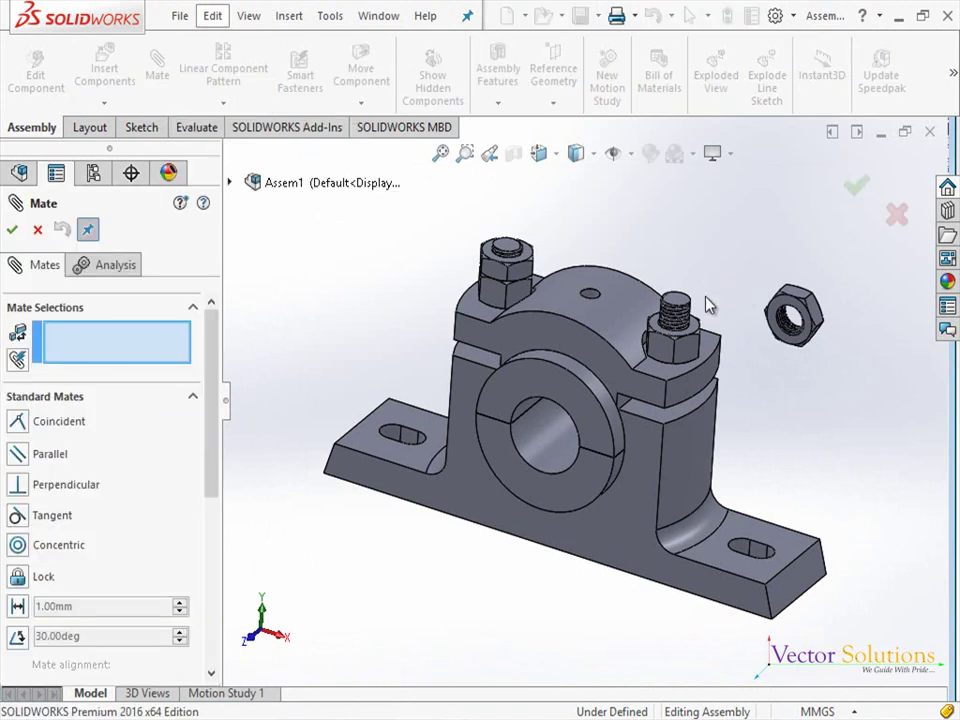
click(697, 332)
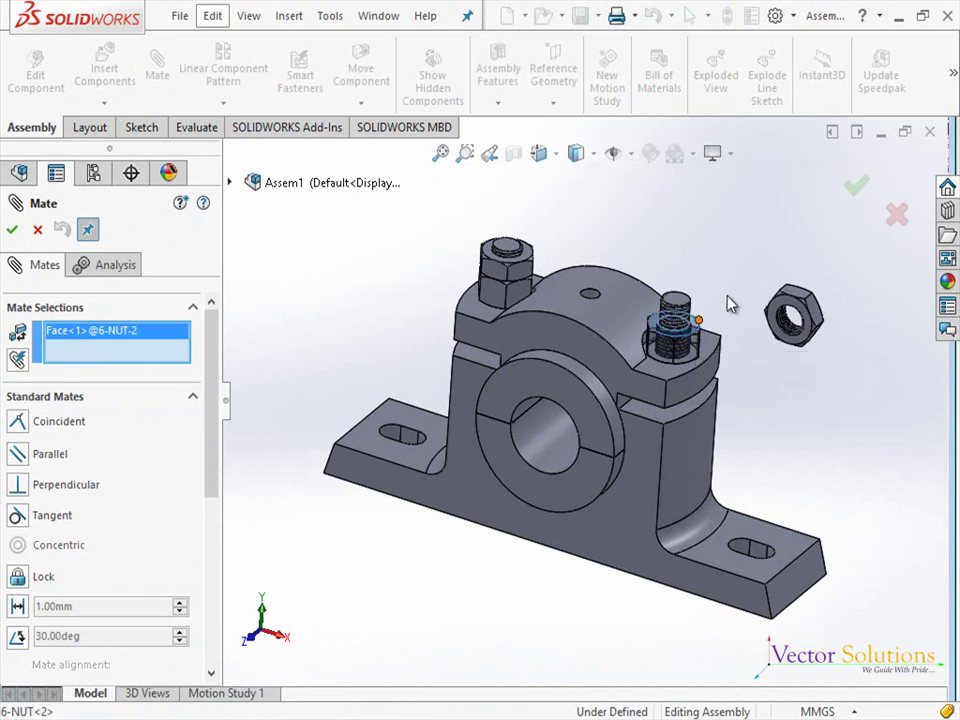
click(780, 315)
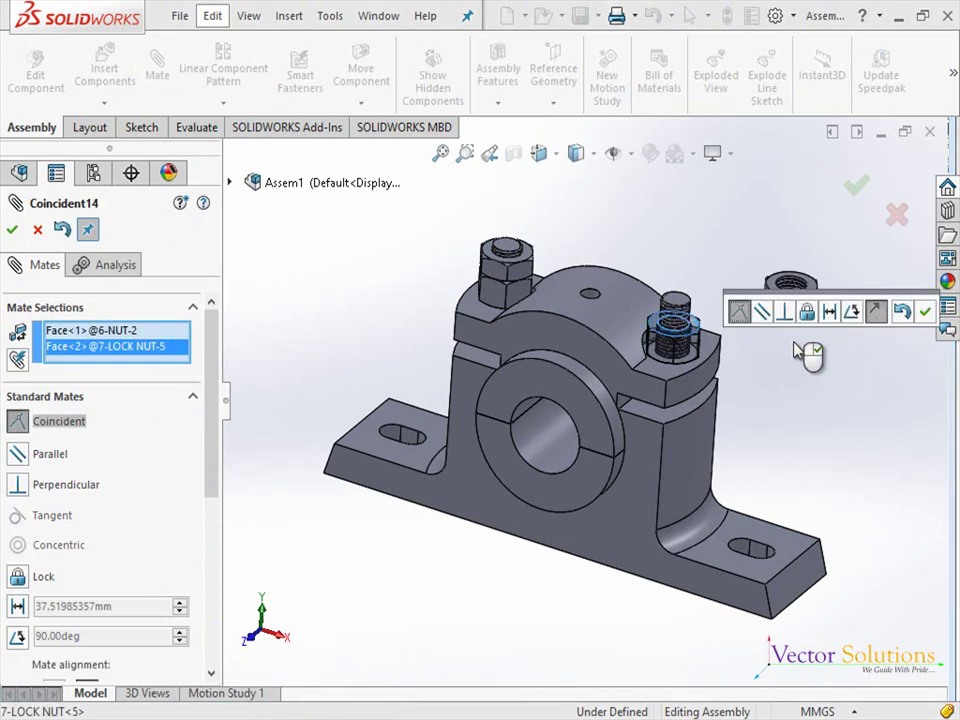
key(Escape)
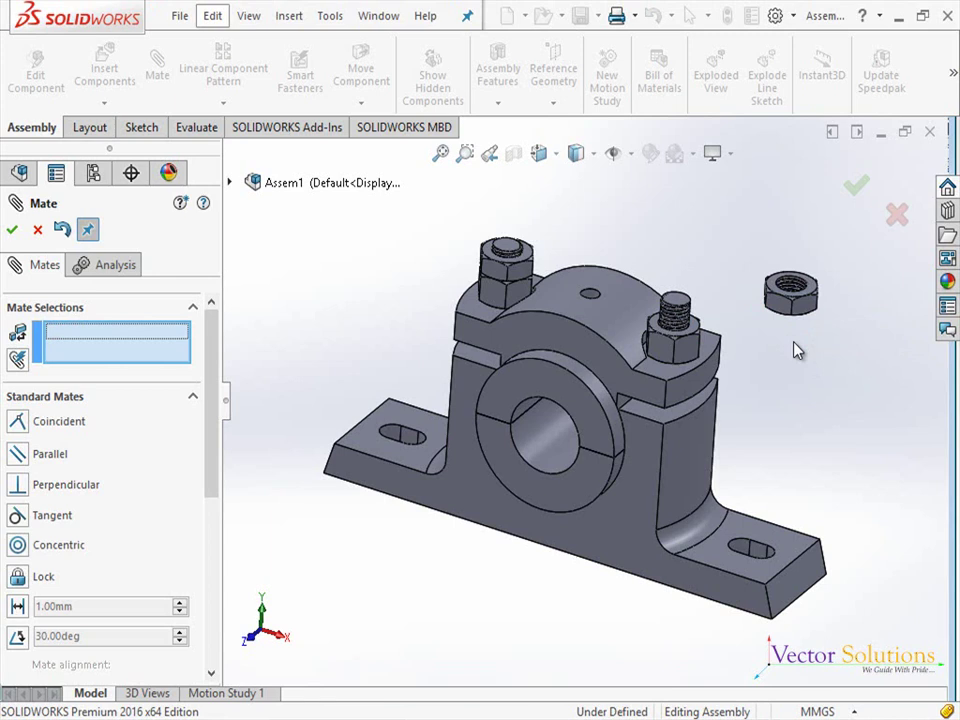
click(685, 350)
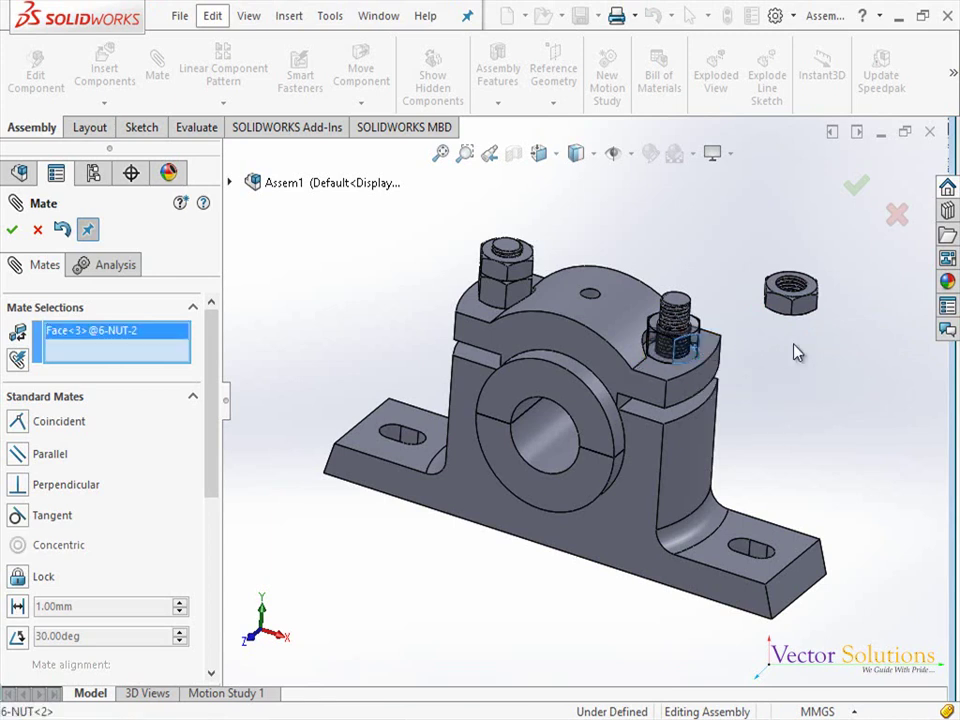
click(815, 317)
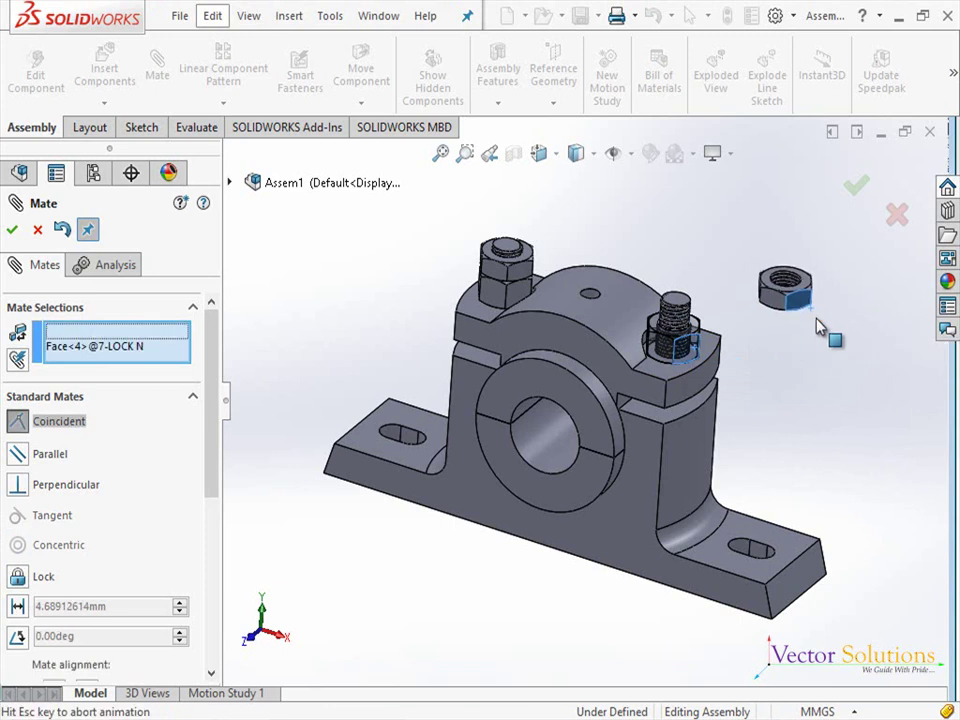
key(Escape)
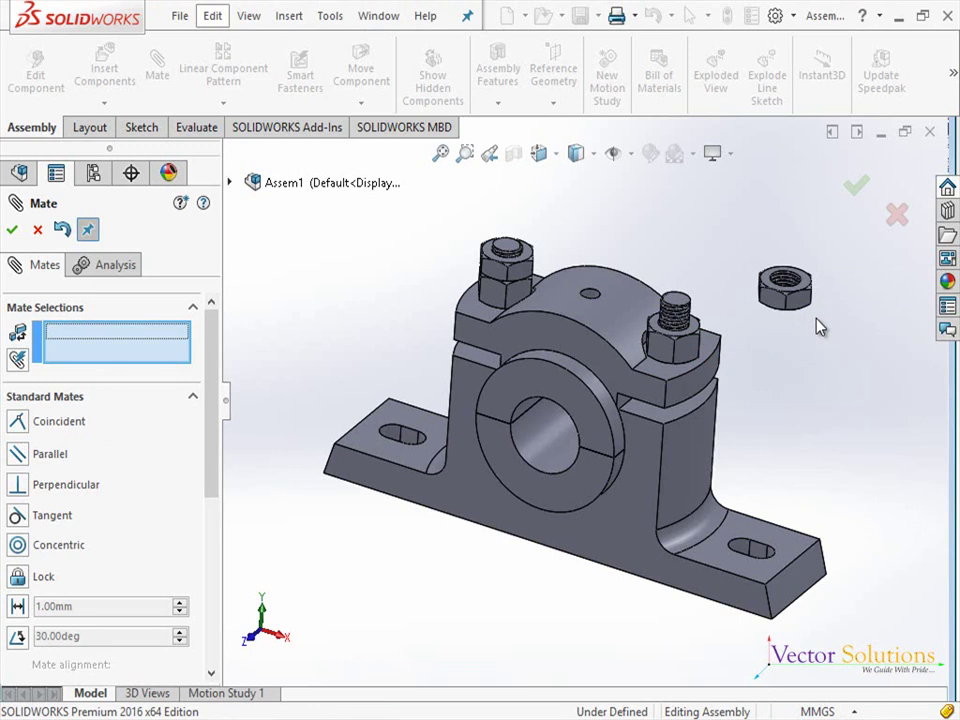
click(669, 352)
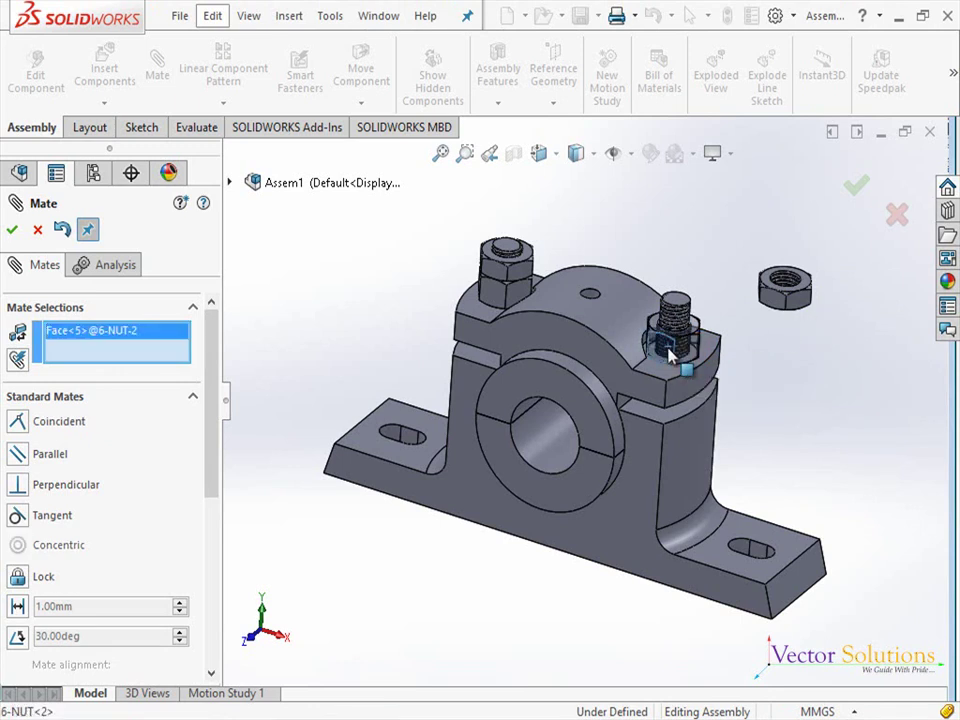
click(775, 306)
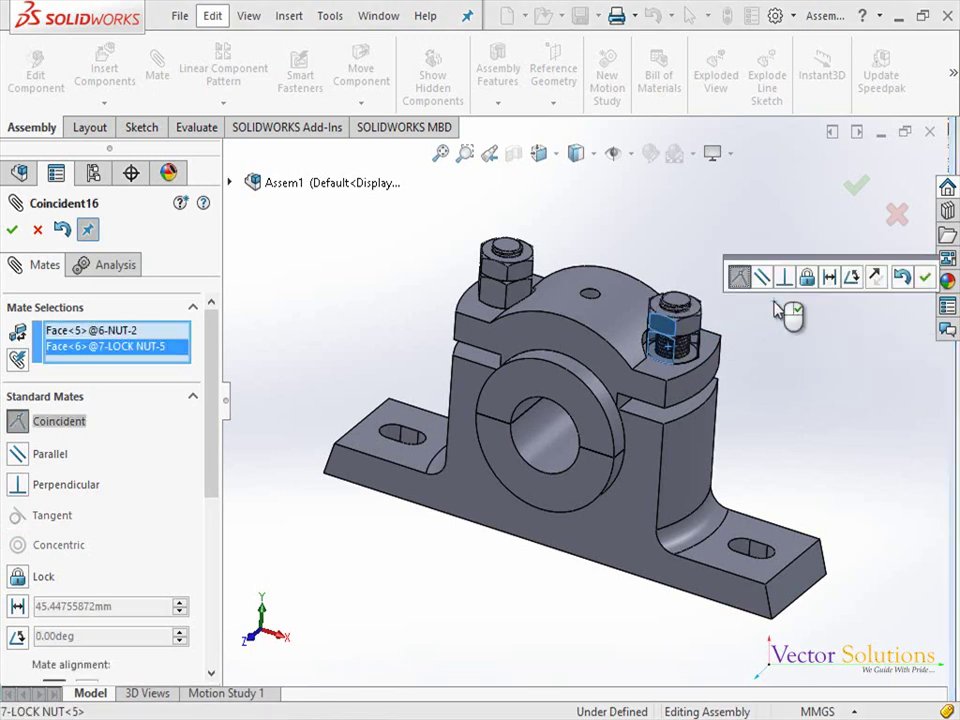
click(856, 188)
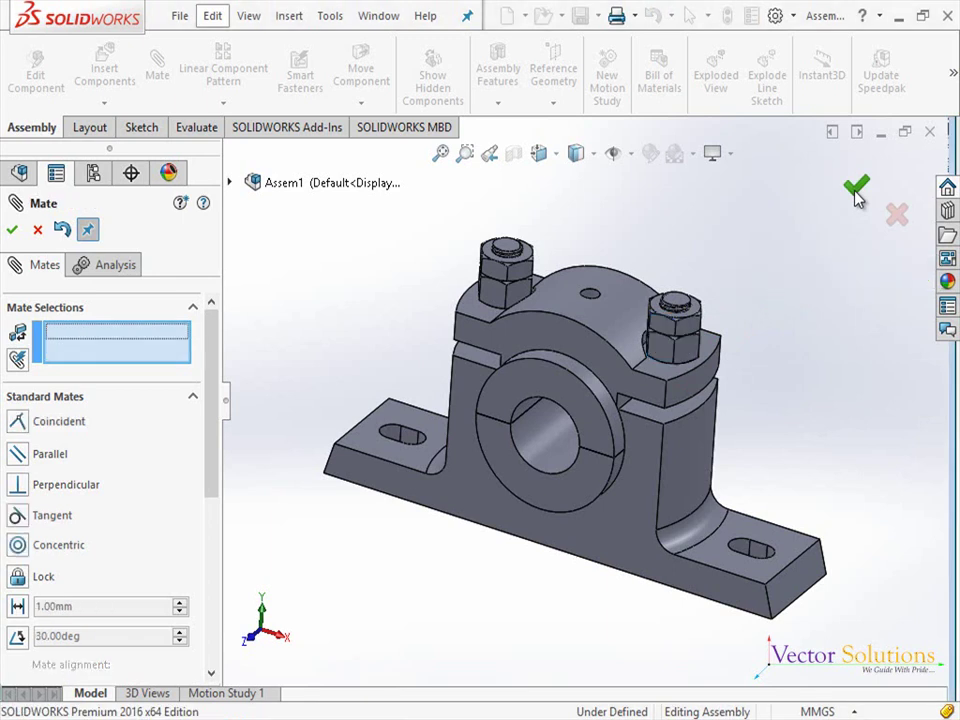
click(855, 192)
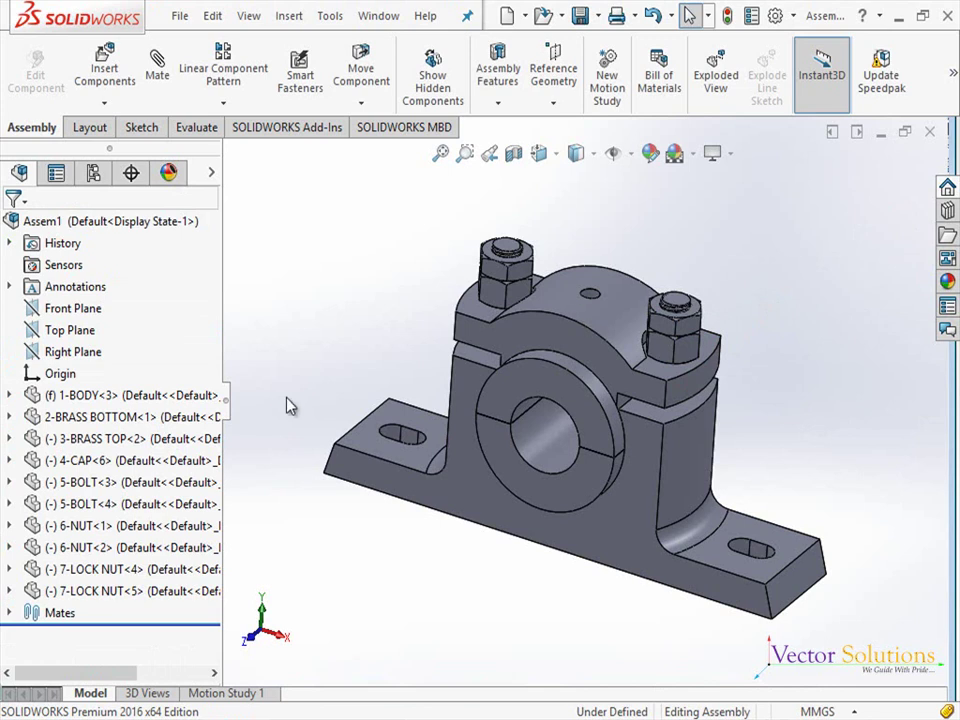
Step: Collapse the FeatureManager design tree so the plummer block fills the full window
click(228, 399)
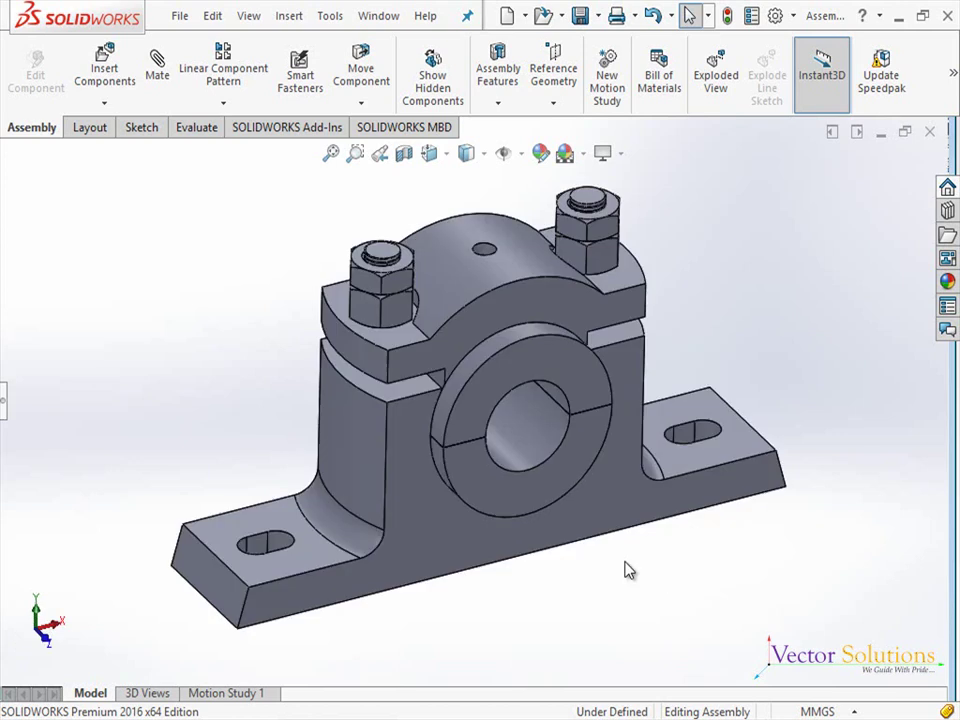